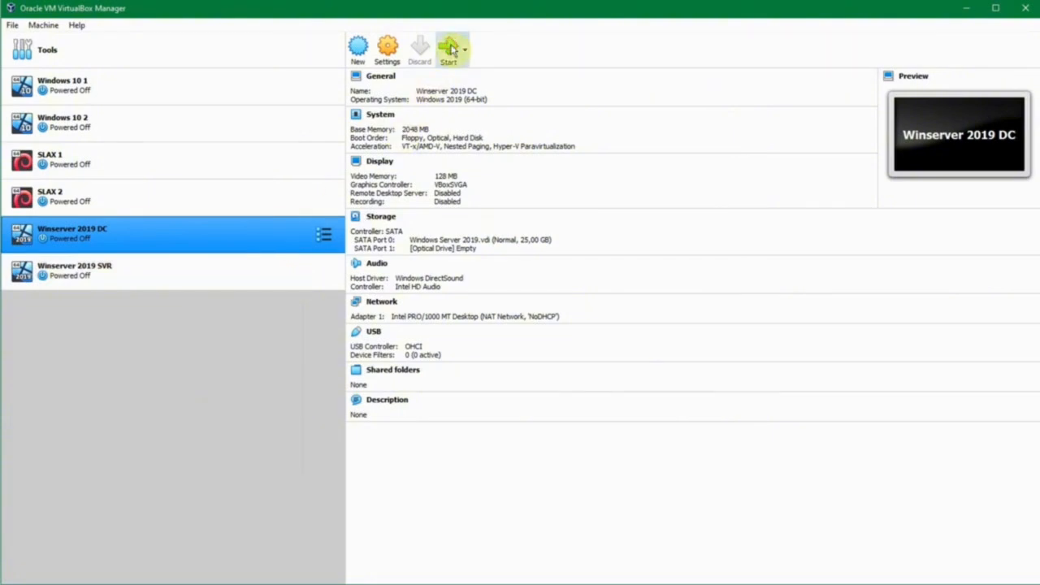
- Confirm Winserver 2019 SVR is attached to NAT Network NoDHCP, then start it
{"action": "left_click", "coordinate": [193, 281]}
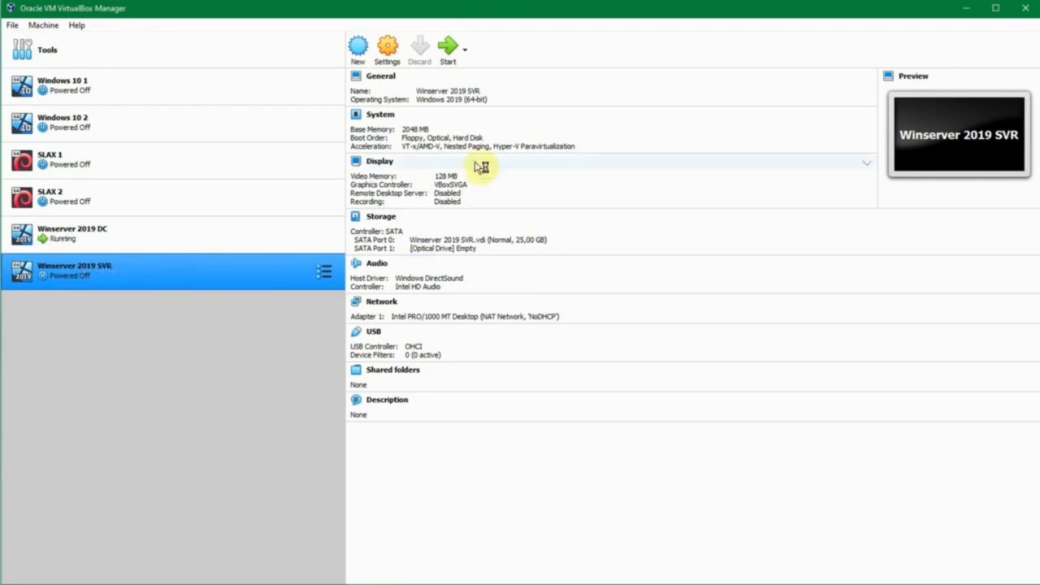
{"action": "left_click", "coordinate": [410, 316]}
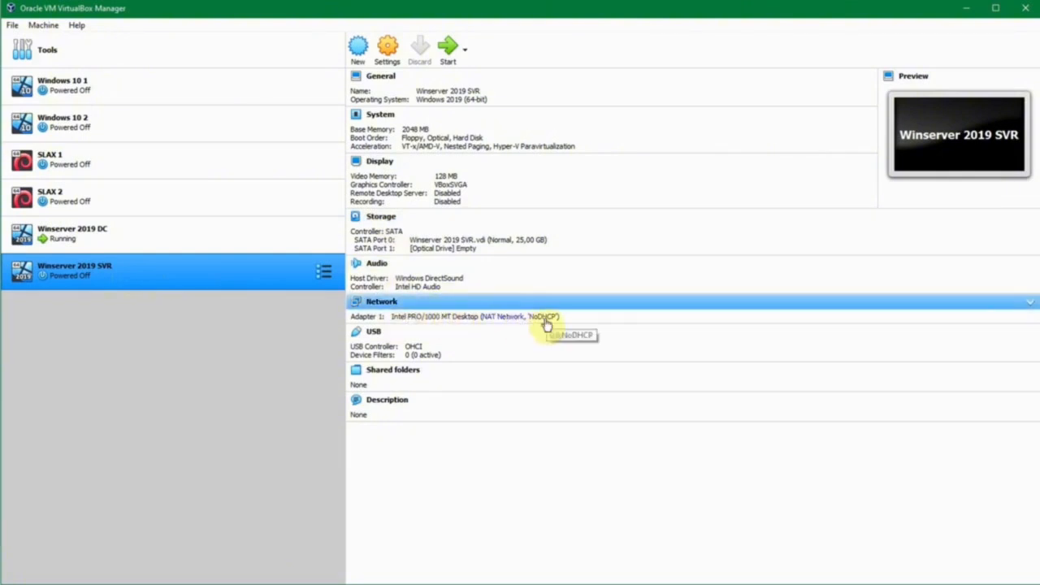
{"action": "left_click", "coordinate": [545, 318]}
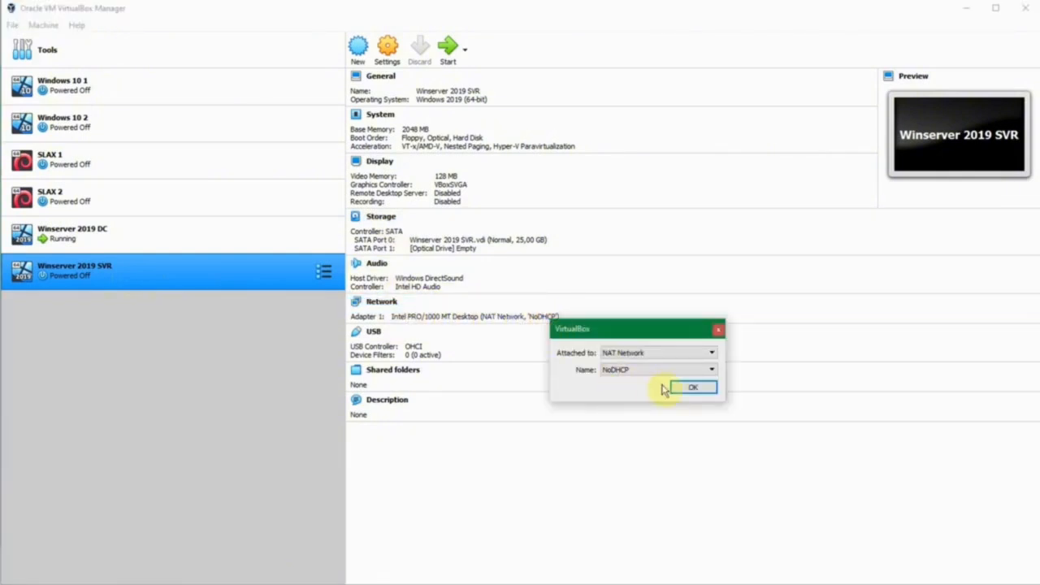
{"action": "left_click", "coordinate": [697, 392]}
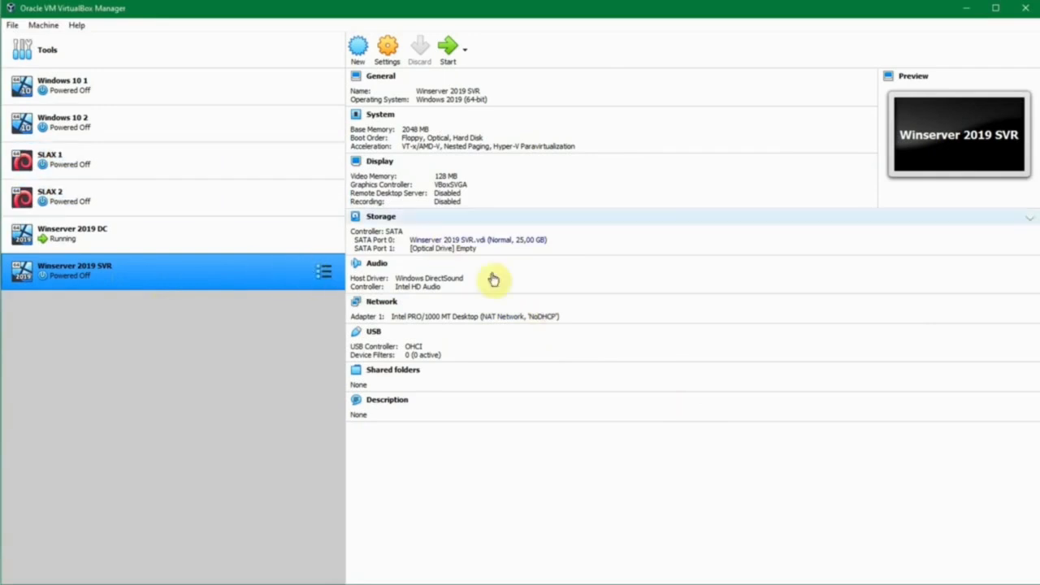
{"action": "left_click", "coordinate": [447, 47]}
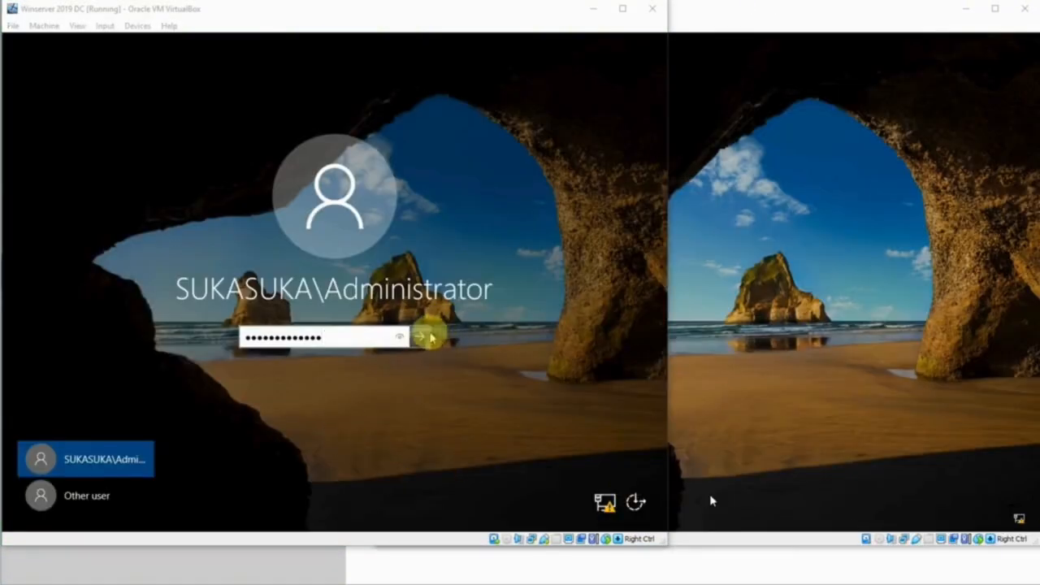
- Sign in to the DC and SVR with the Administrator password, then close the Windows Admin Center notice
{"action": "left_click", "coordinate": [419, 336]}
{"action": "left_click", "coordinate": [674, 316]}
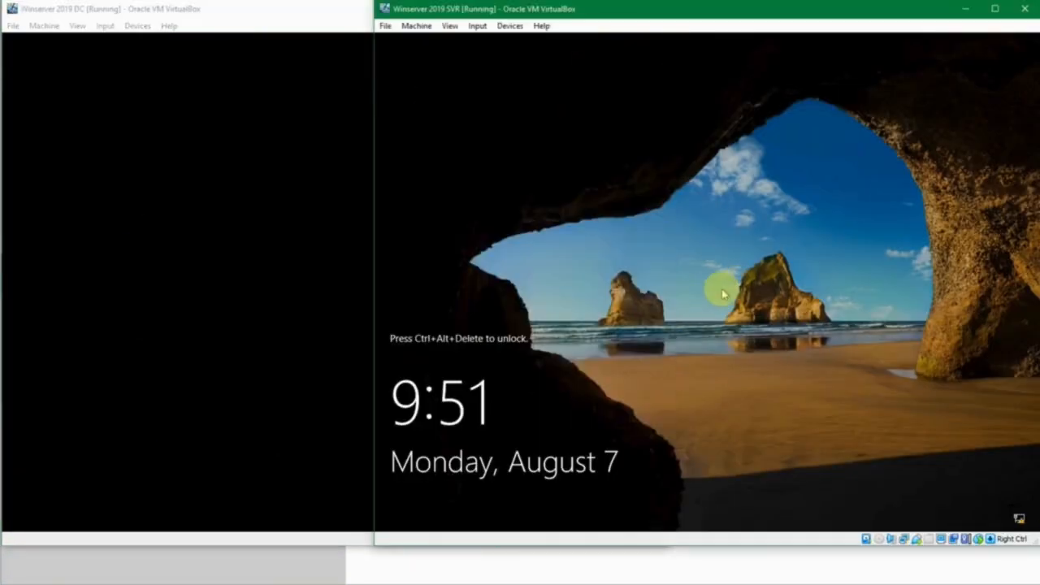
{"action": "key", "text": "ctrl+alt+Delete"}
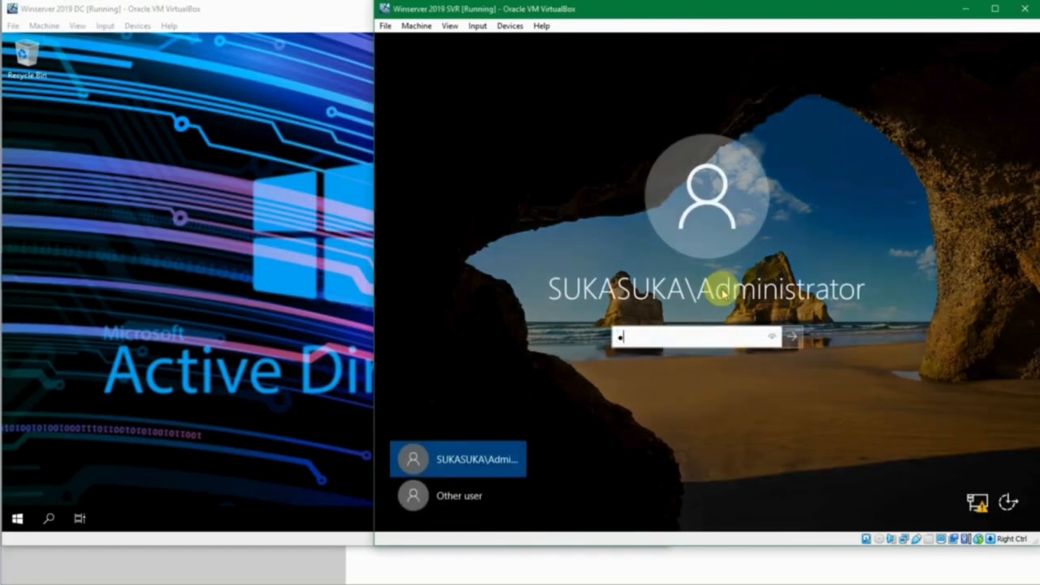
{"action": "type", "text": "•••••••••••••"}
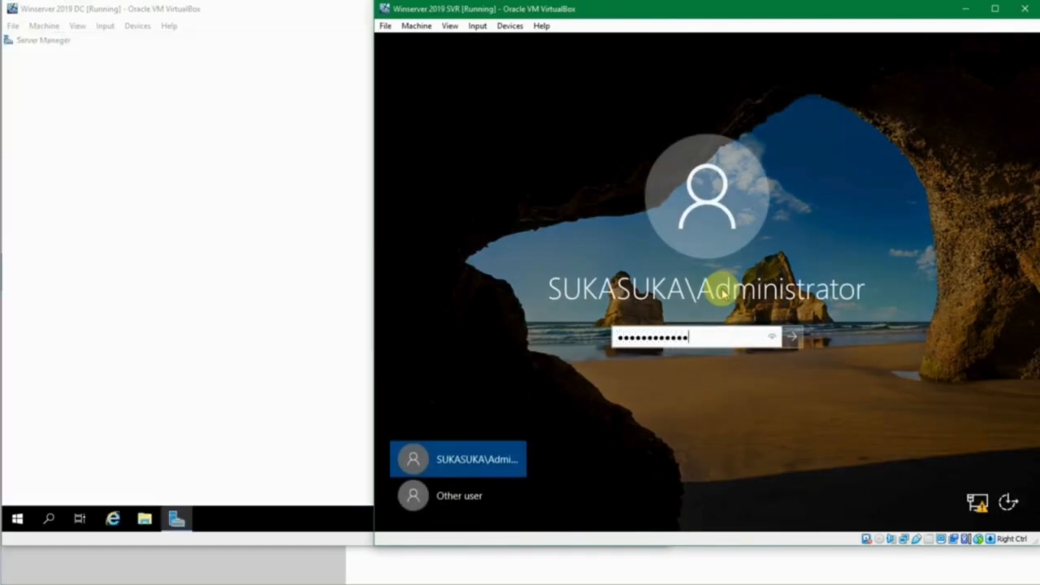
{"action": "key", "text": "Return"}
{"action": "key", "text": "Return"}
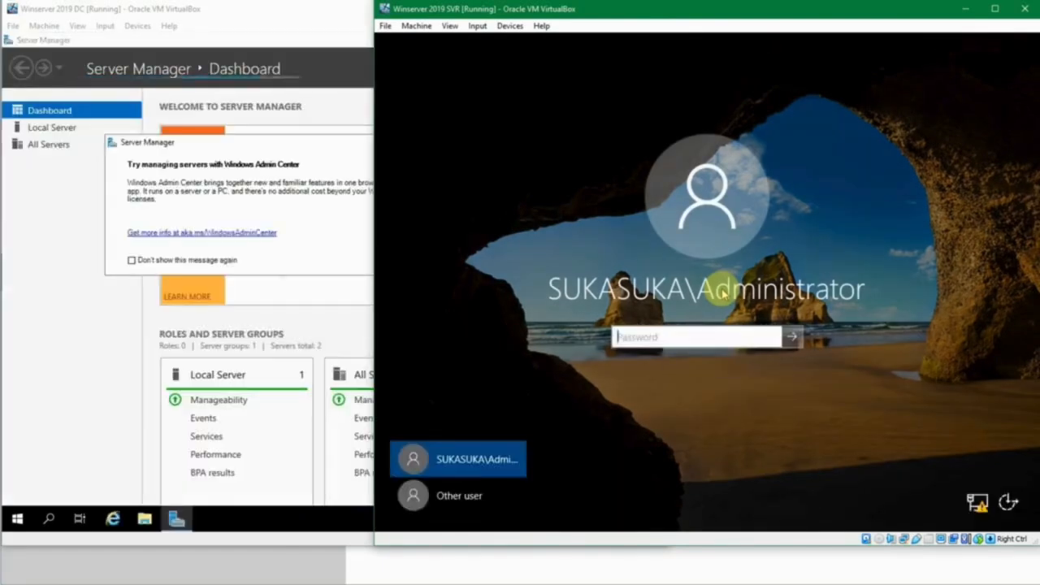
{"action": "type", "text": "••••••••••"}
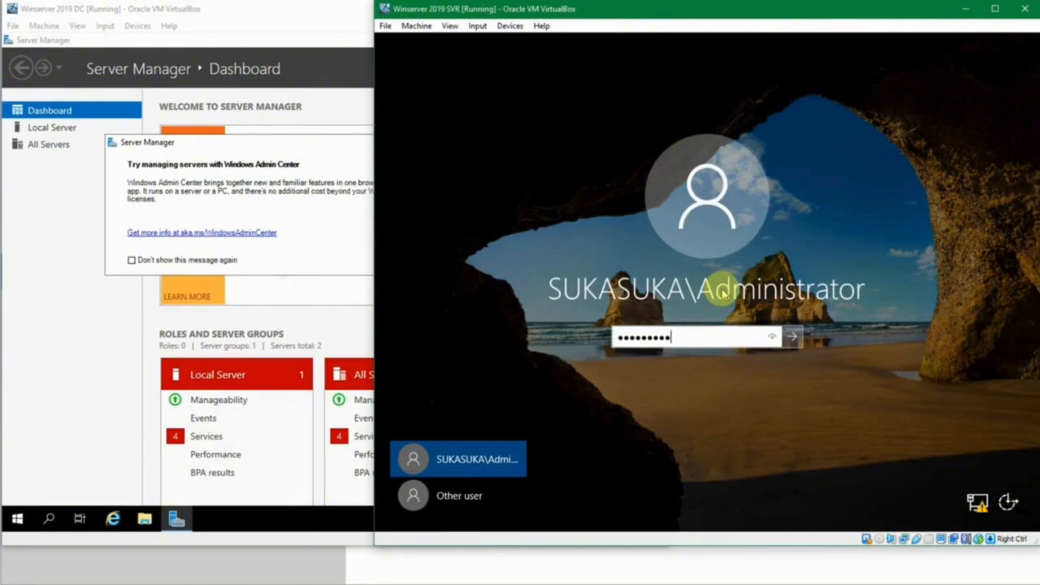
{"action": "key", "text": "Return"}
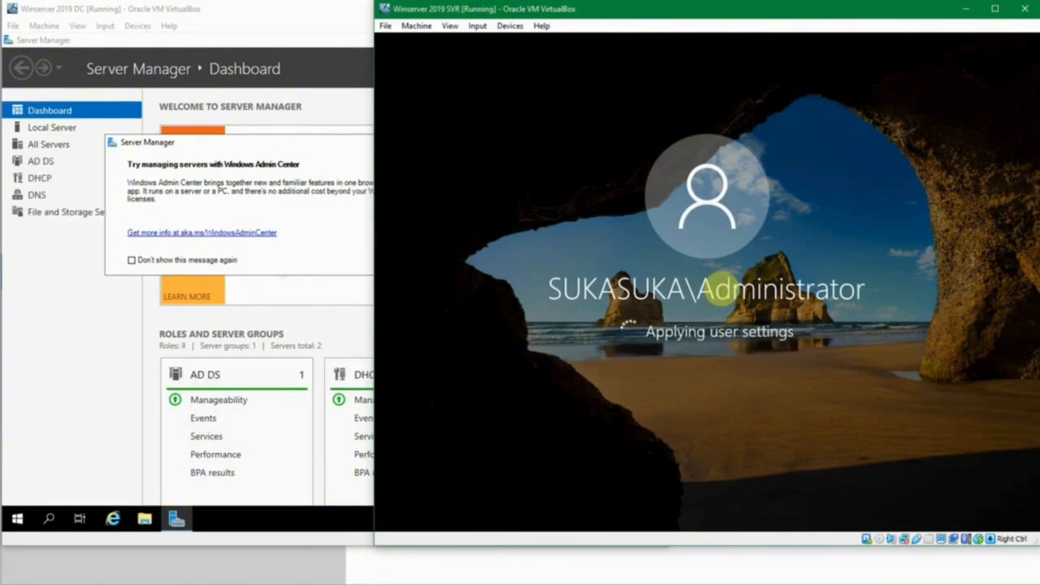
{"action": "left_click", "coordinate": [345, 209]}
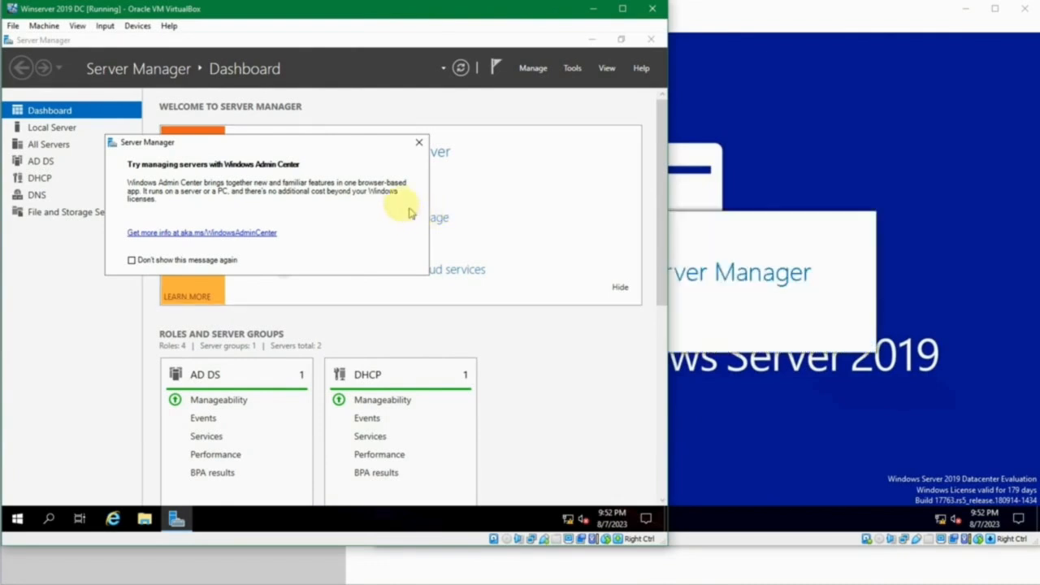
{"action": "left_click", "coordinate": [419, 145]}
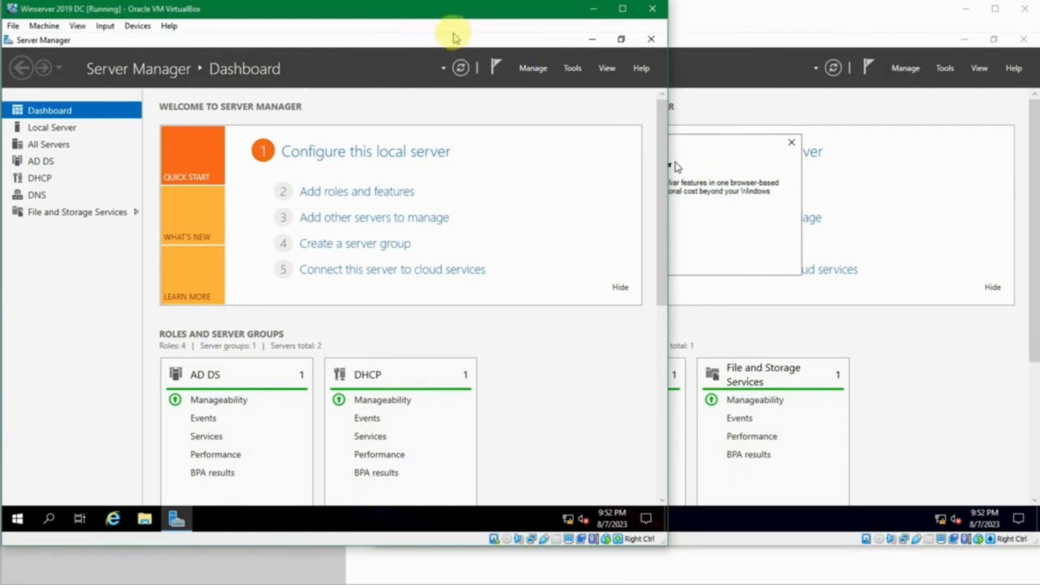
- Launch Active Directory Users and Computers from Tools and open sukasuka.com's Builtin folder
{"action": "left_click", "coordinate": [569, 69]}
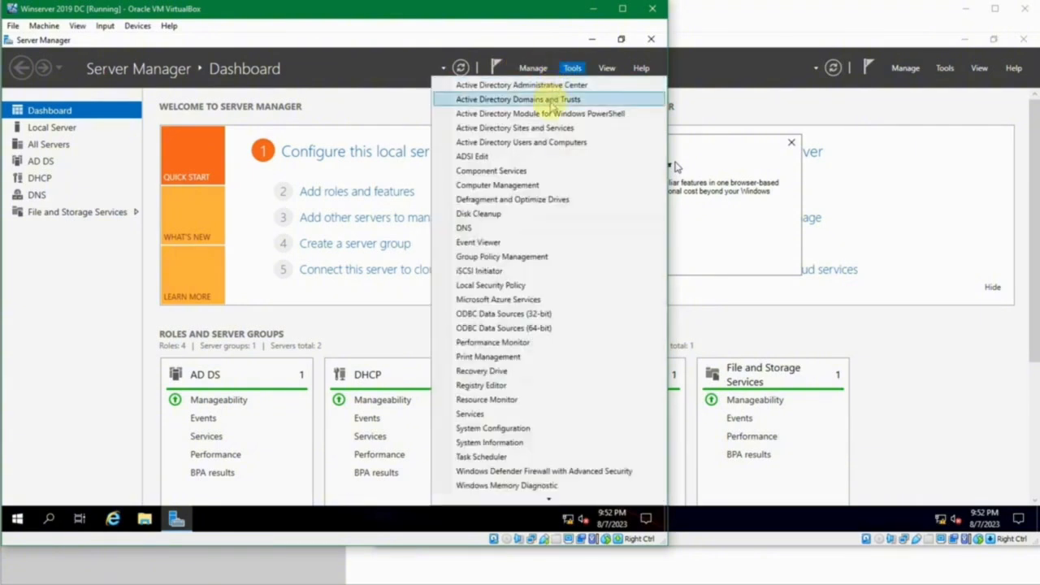
{"action": "left_click", "coordinate": [546, 147]}
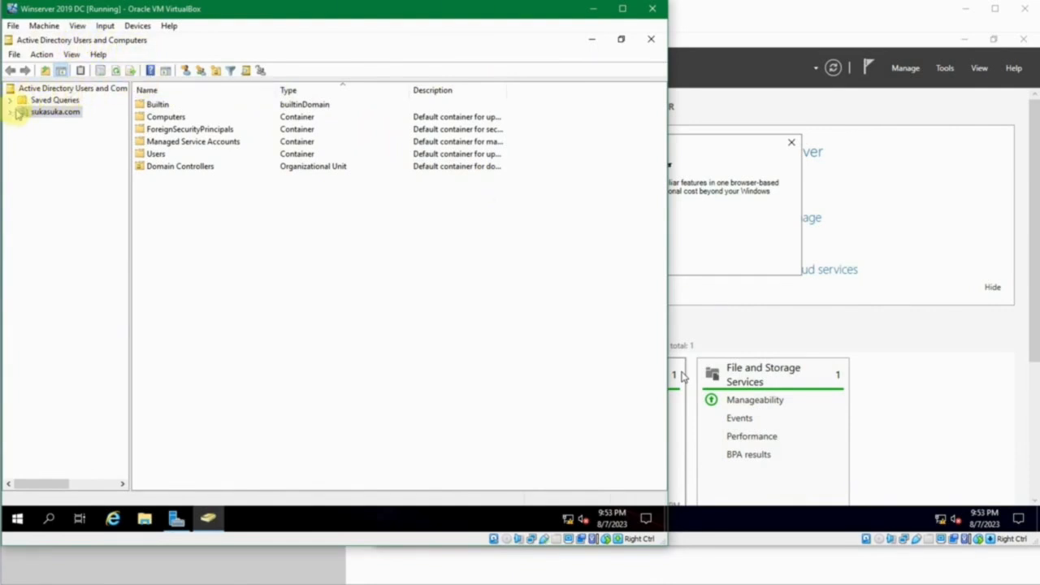
{"action": "left_click", "coordinate": [12, 112]}
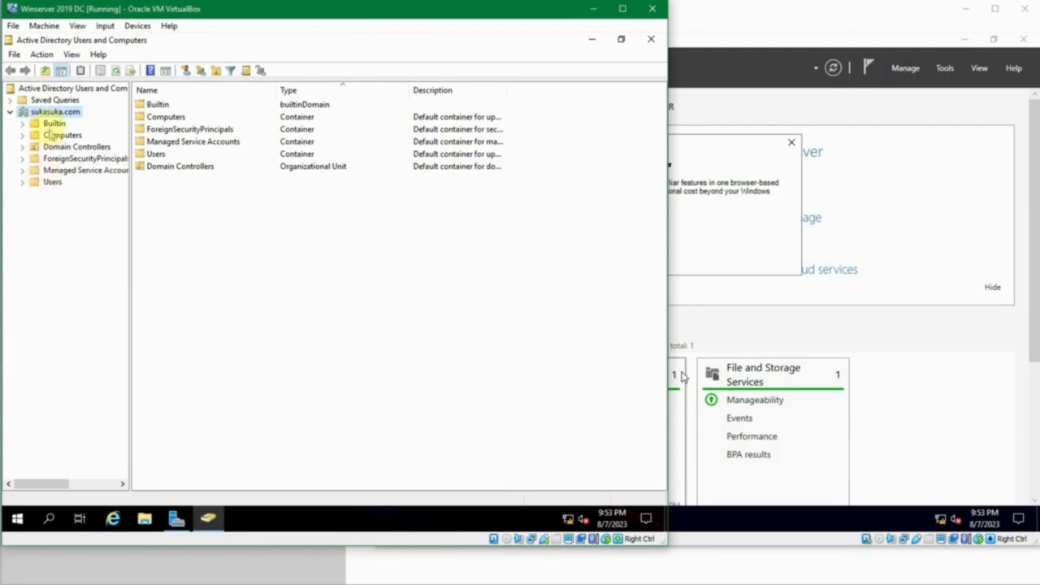
{"action": "left_click", "coordinate": [49, 125]}
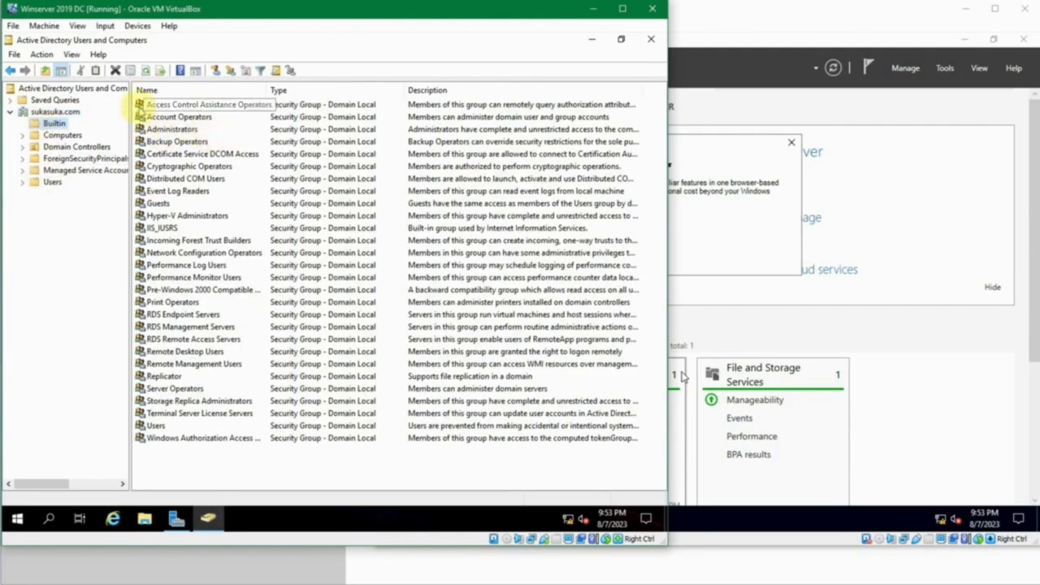
- Read the Access Control Assistance Operators group's full description in its properties, then cancel
{"action": "left_click", "coordinate": [147, 106]}
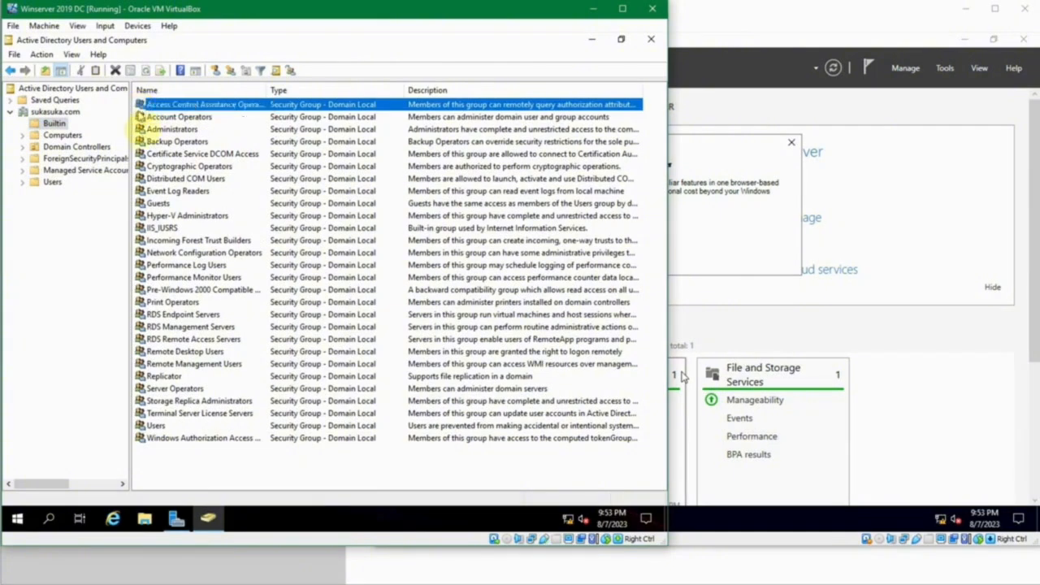
{"action": "left_click", "coordinate": [141, 129]}
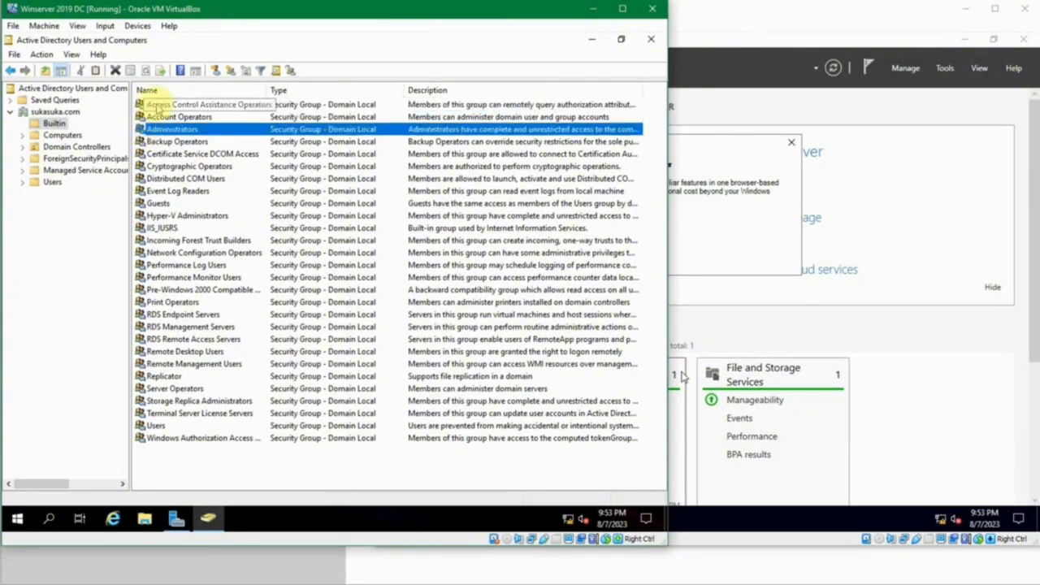
{"action": "left_click", "coordinate": [156, 104]}
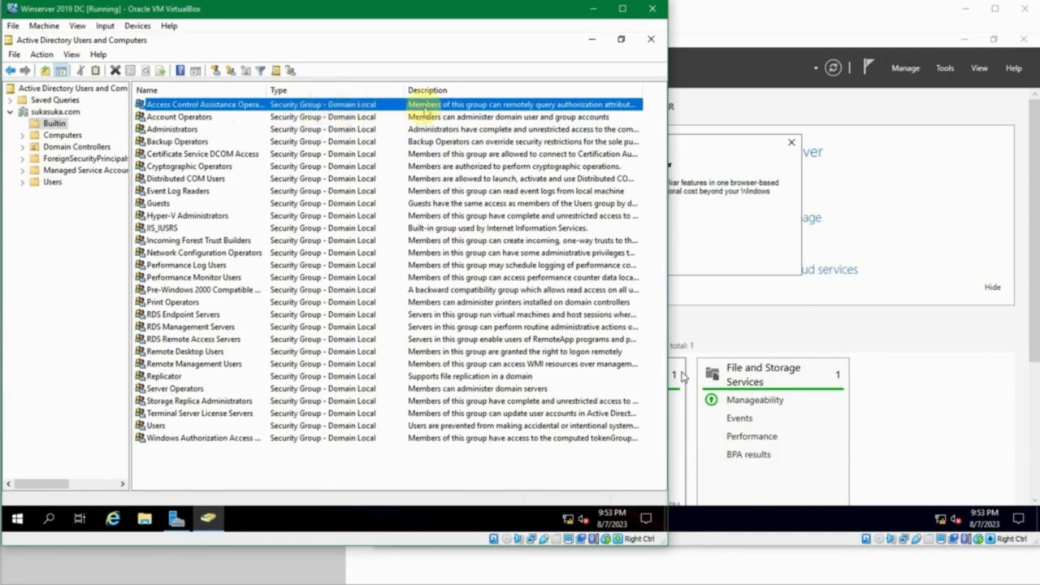
{"action": "double_click", "coordinate": [424, 108]}
{"action": "left_click", "coordinate": [337, 230]}
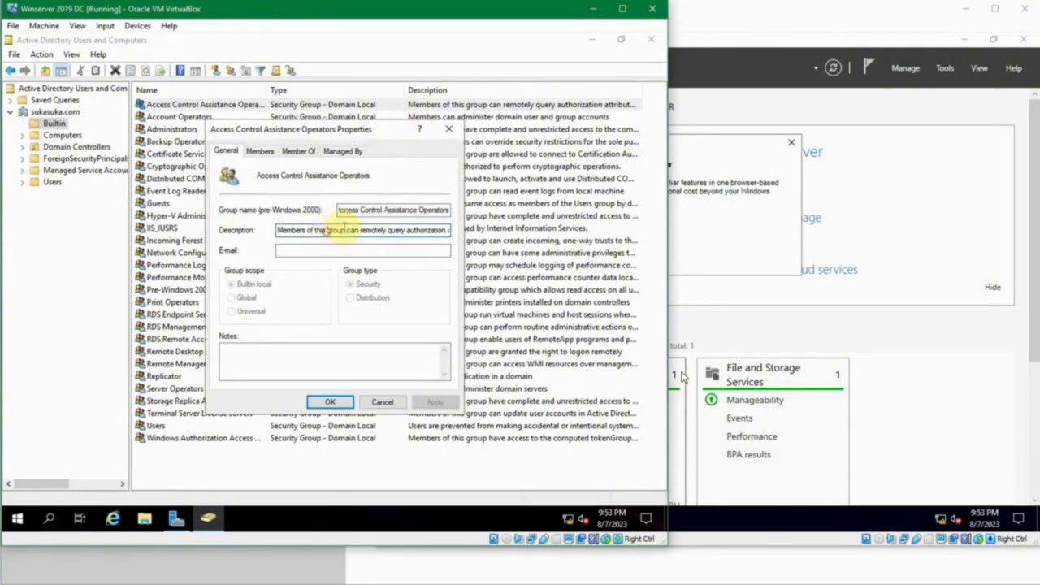
{"action": "left_click_drag", "start_coordinate": [331, 230], "coordinate": [463, 227]}
{"action": "left_click", "coordinate": [415, 230]}
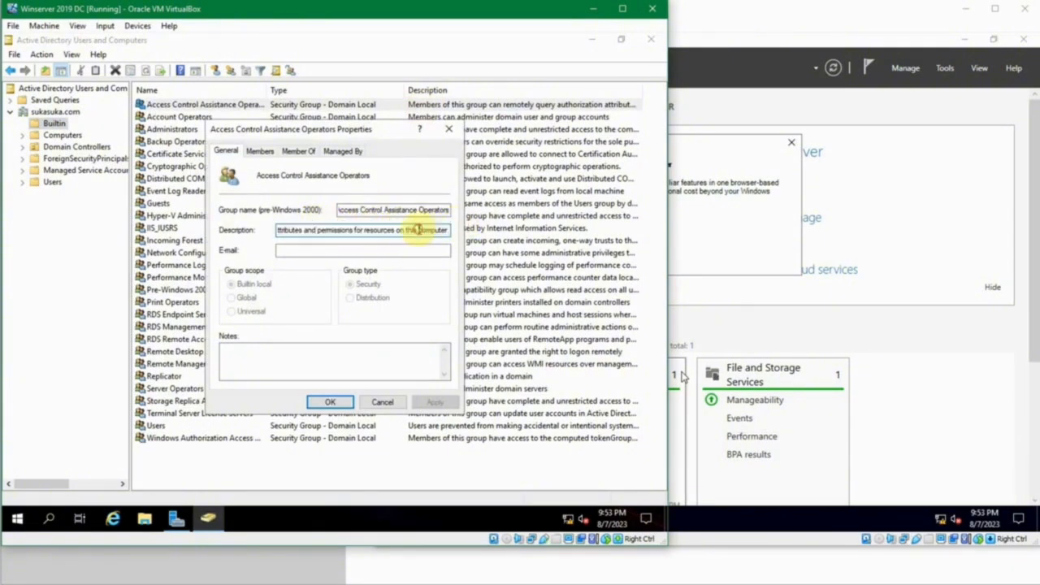
{"action": "left_click", "coordinate": [383, 402]}
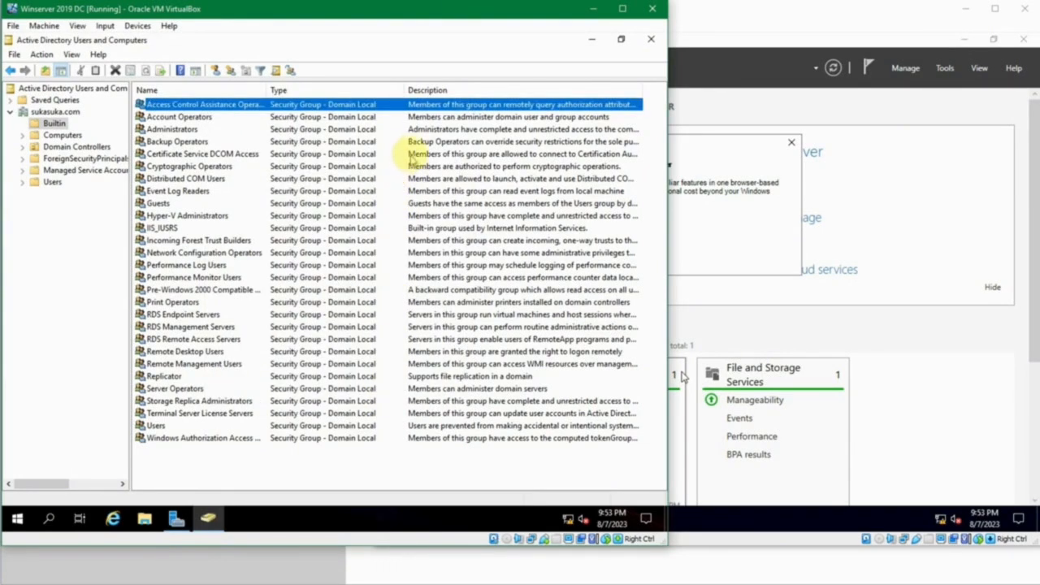
- Read the Administrators and Remote Desktop Users group descriptions in their properties without changes
{"action": "left_click", "coordinate": [258, 144]}
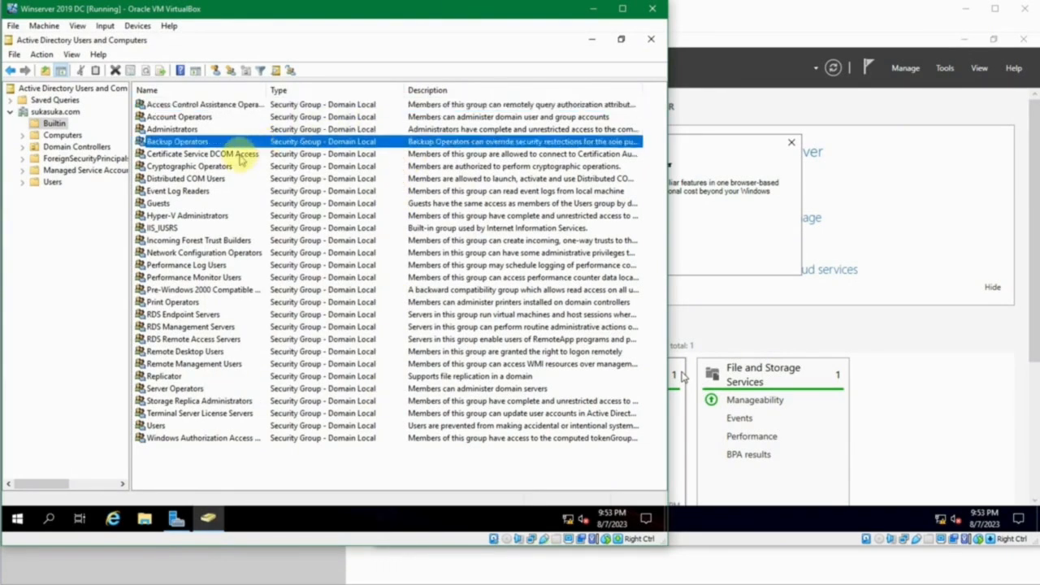
{"action": "left_click", "coordinate": [240, 158]}
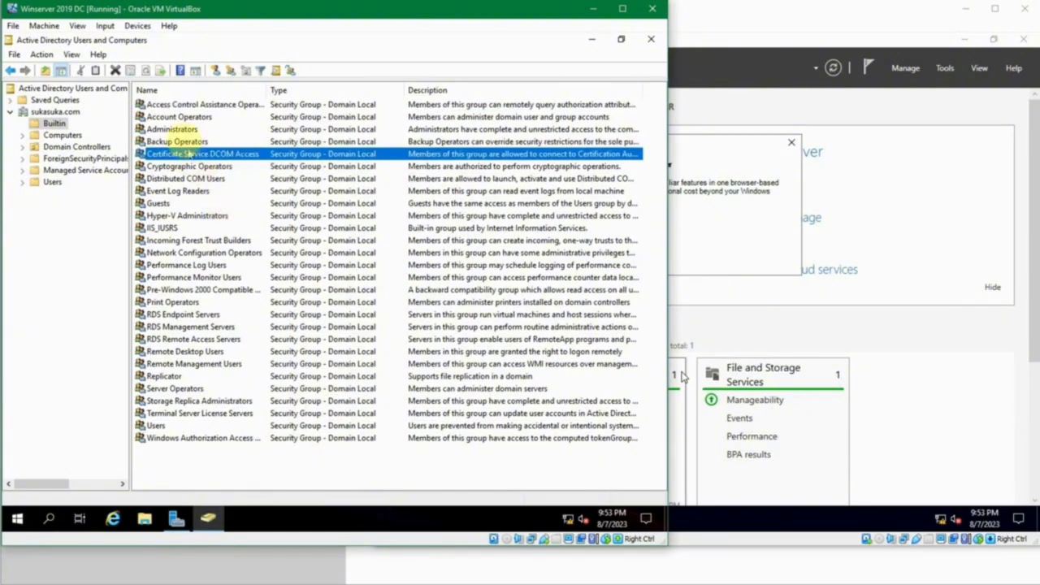
{"action": "double_click", "coordinate": [186, 131]}
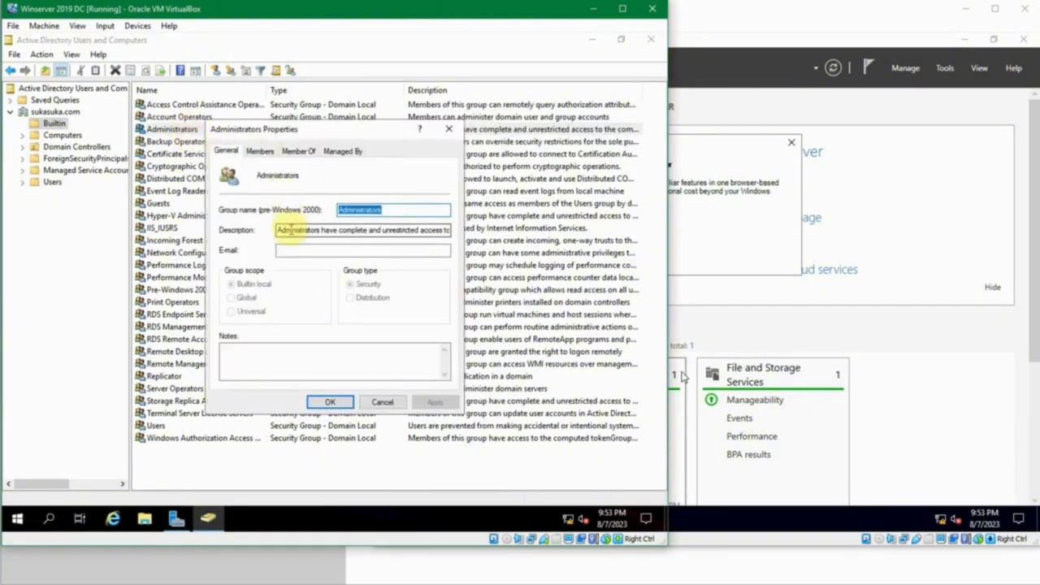
{"action": "left_click_drag", "start_coordinate": [291, 230], "coordinate": [463, 229]}
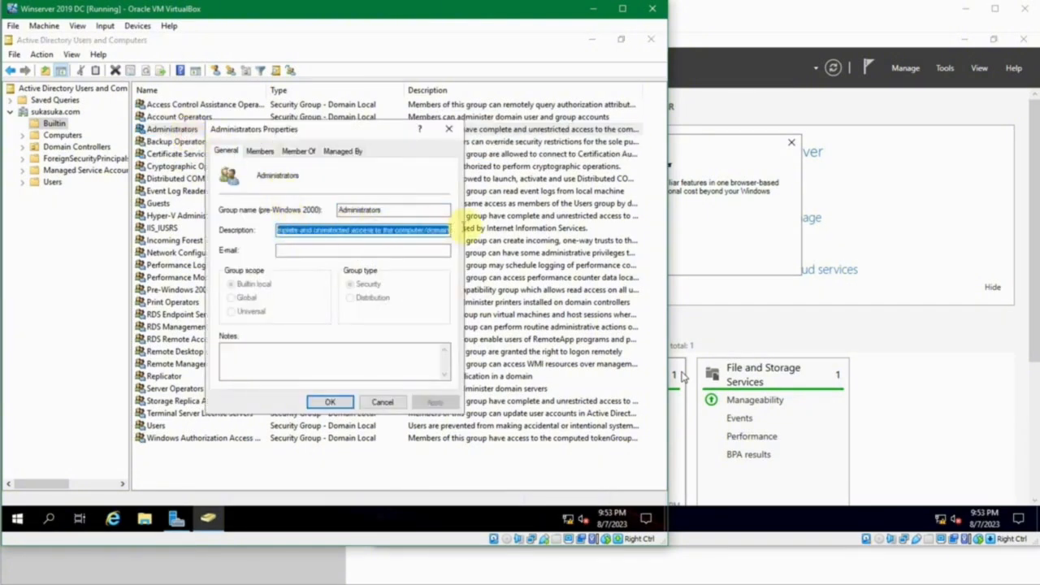
{"action": "left_click", "coordinate": [382, 401]}
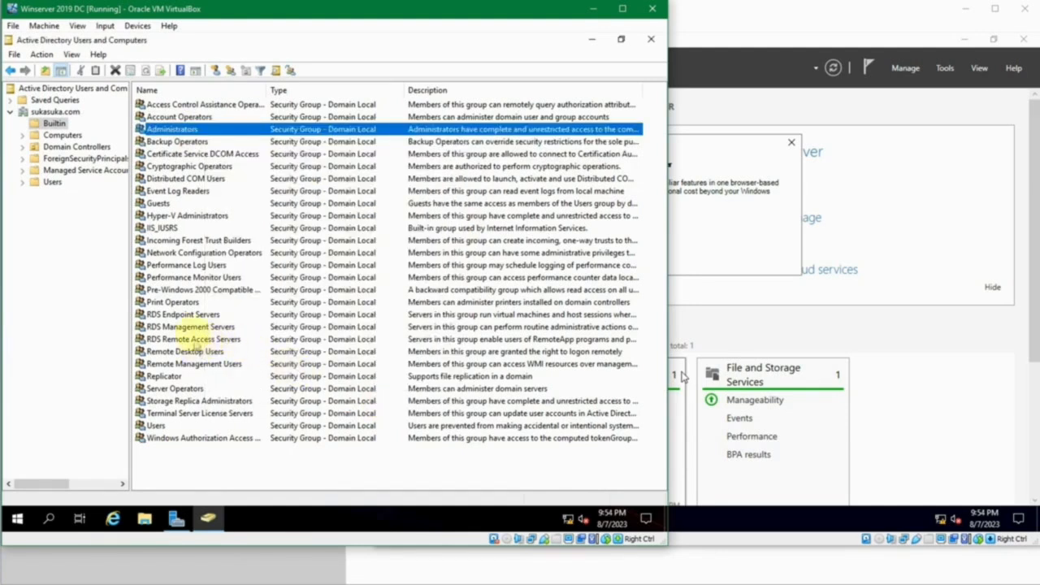
{"action": "double_click", "coordinate": [186, 350]}
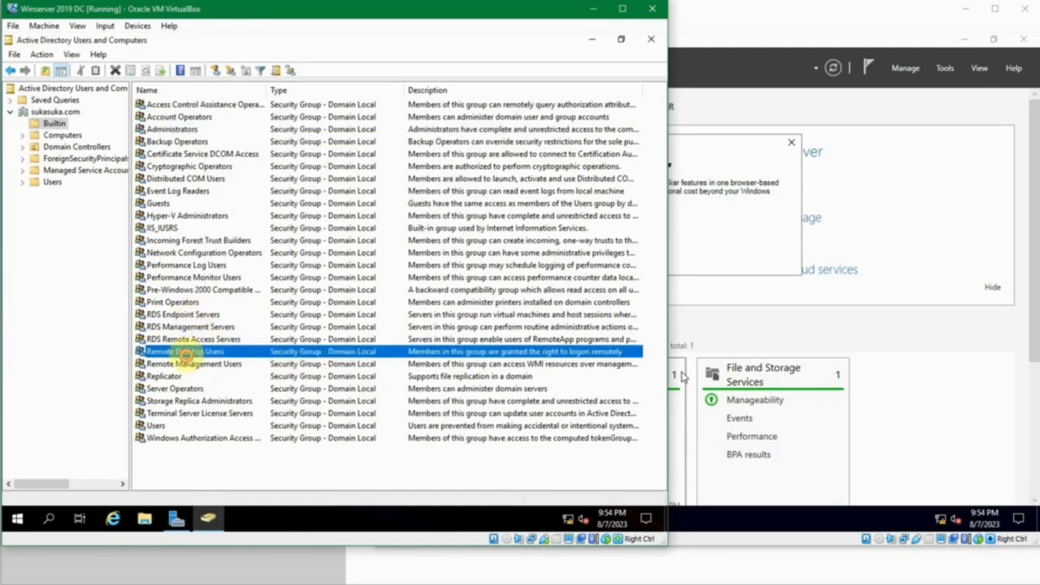
{"action": "left_click_drag", "start_coordinate": [303, 228], "coordinate": [441, 236]}
{"action": "left_click", "coordinate": [383, 403]}
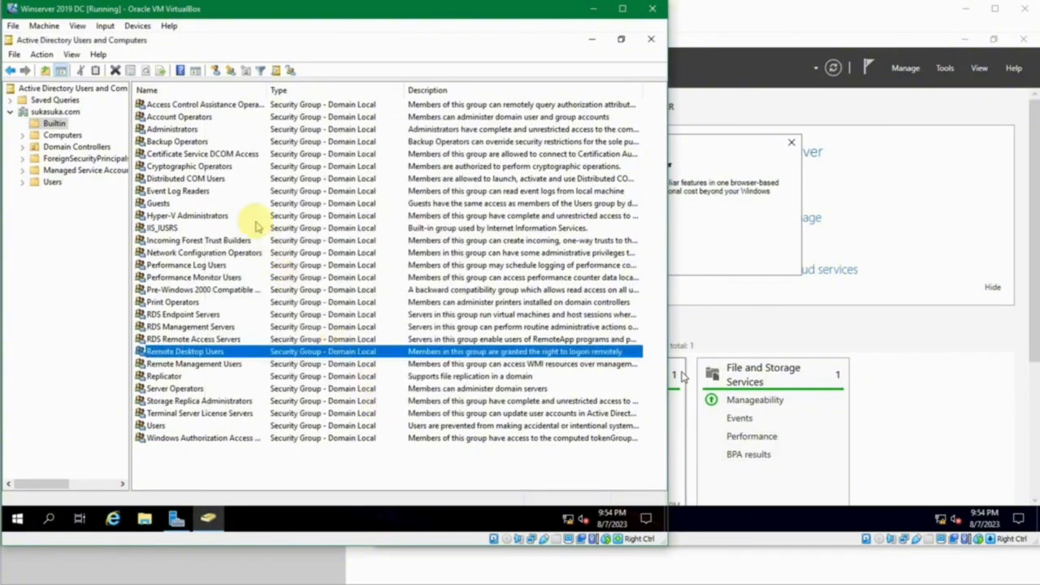
- Browse a few more Builtin groups, then show the Computers container with JKT-SVR1 and WIN10-1
{"action": "left_click", "coordinate": [255, 219]}
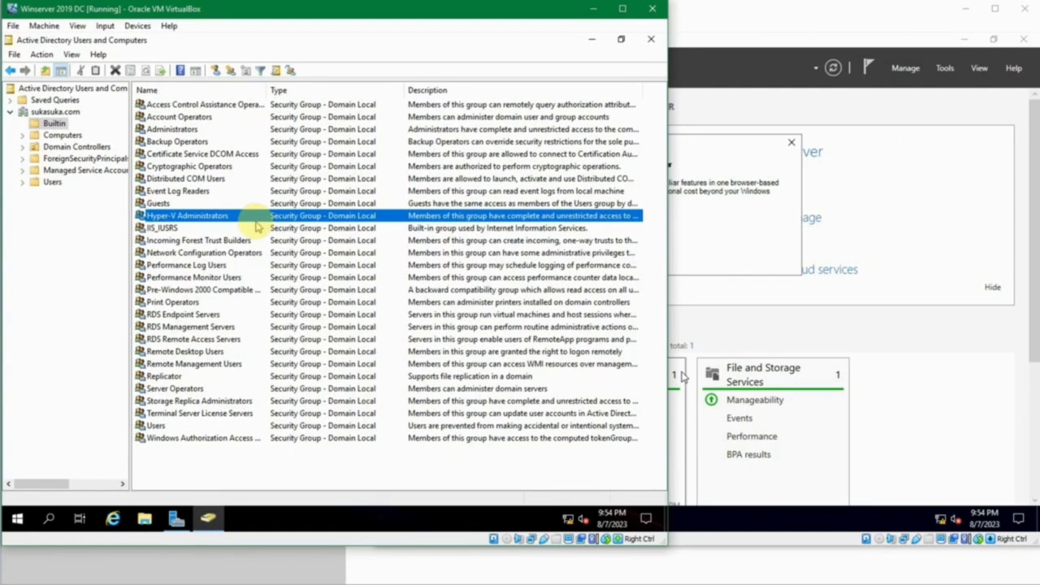
{"action": "left_click", "coordinate": [184, 152]}
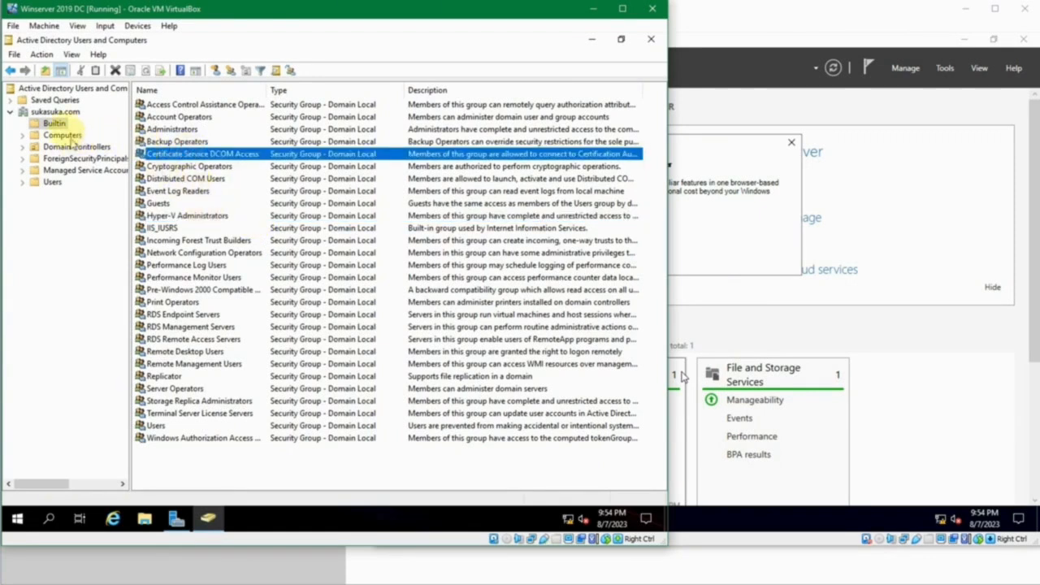
{"action": "left_click", "coordinate": [166, 106]}
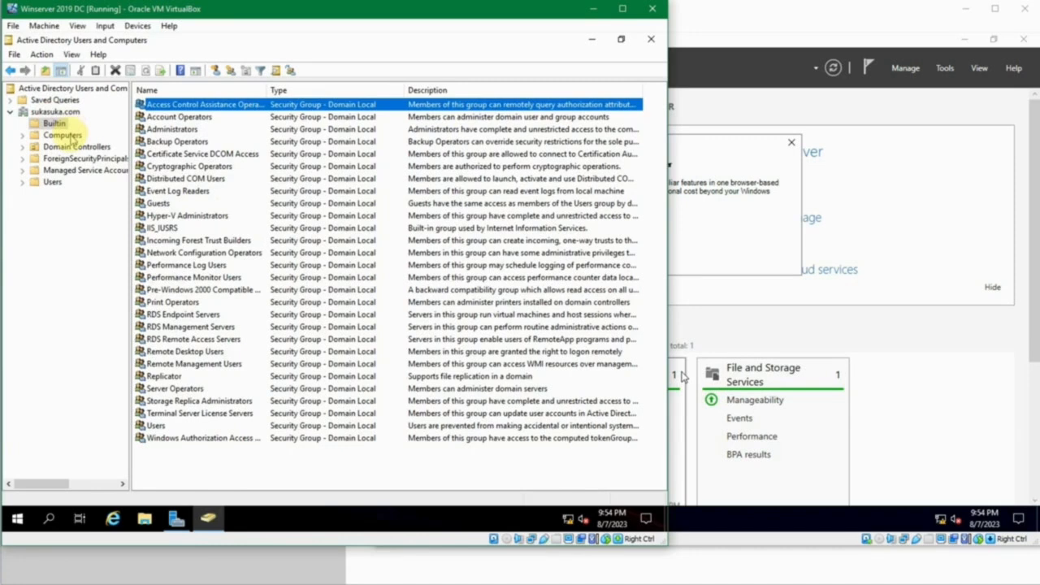
{"action": "left_click", "coordinate": [69, 135]}
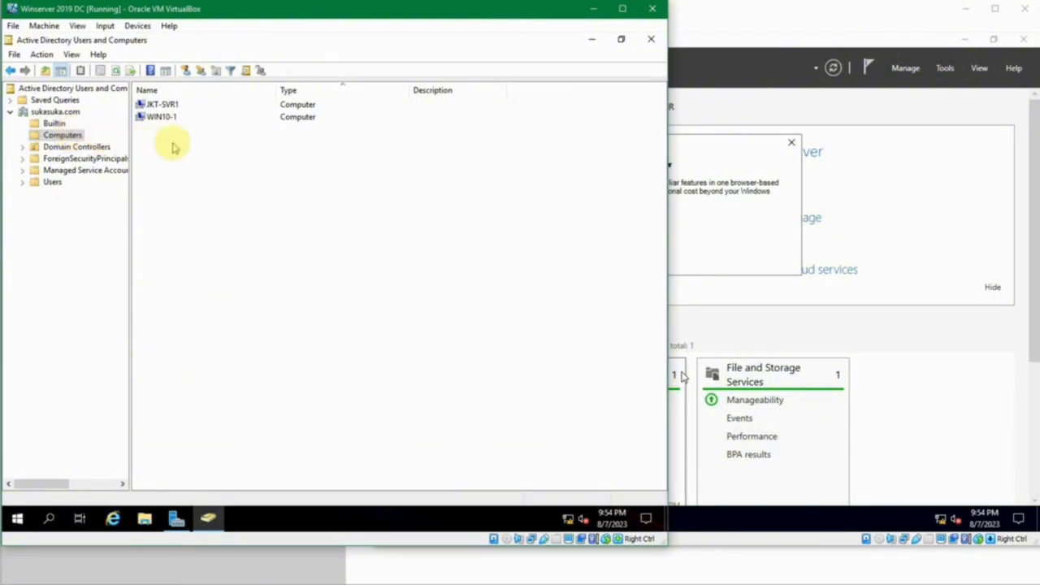
- Inspect the JKT-SVR1 and WIN10-1 computers and the JKT-DC1 domain controller
{"action": "left_click", "coordinate": [153, 108]}
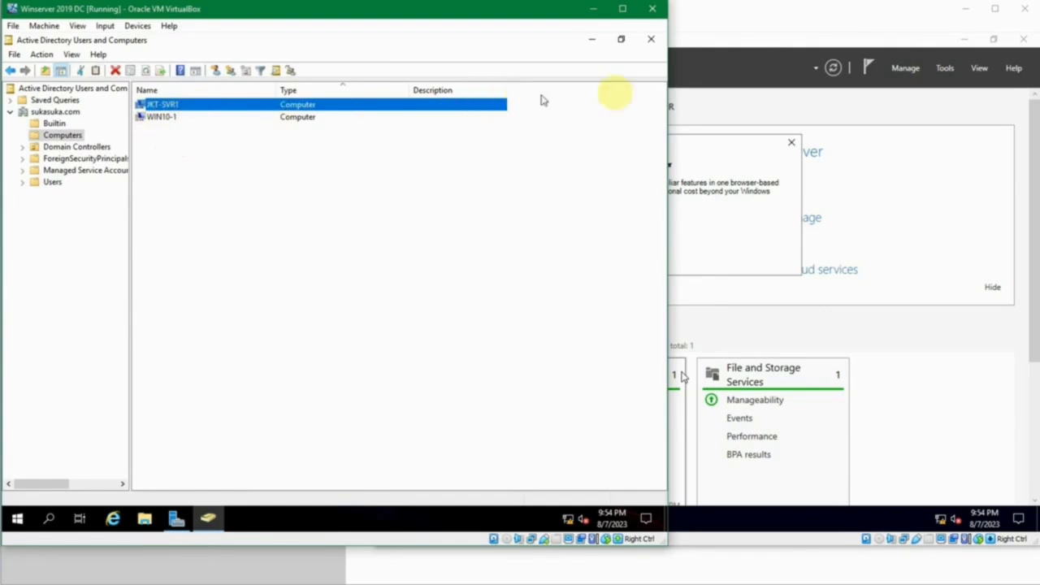
{"action": "left_click", "coordinate": [167, 118]}
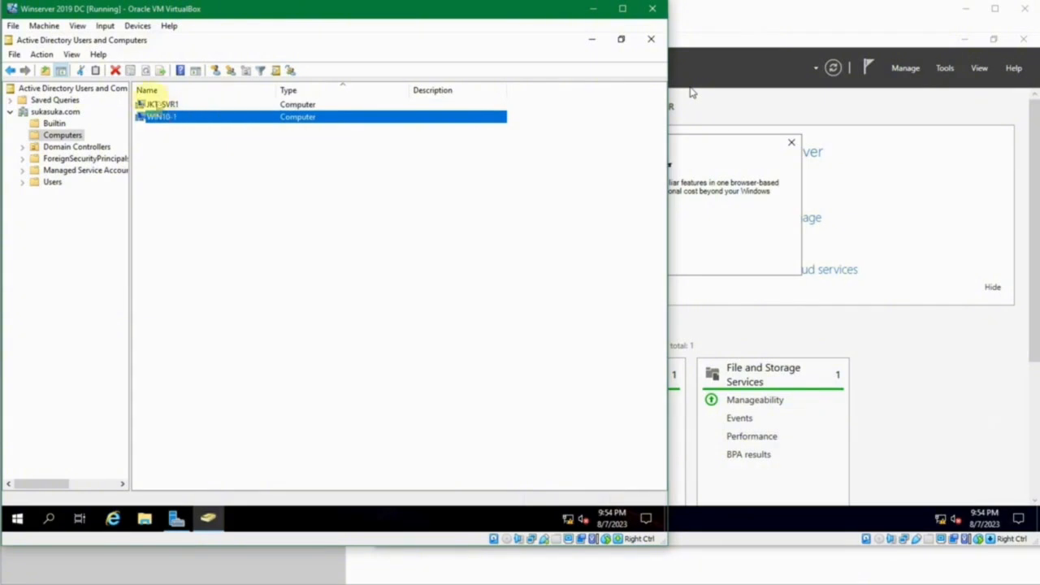
{"action": "left_click", "coordinate": [77, 146]}
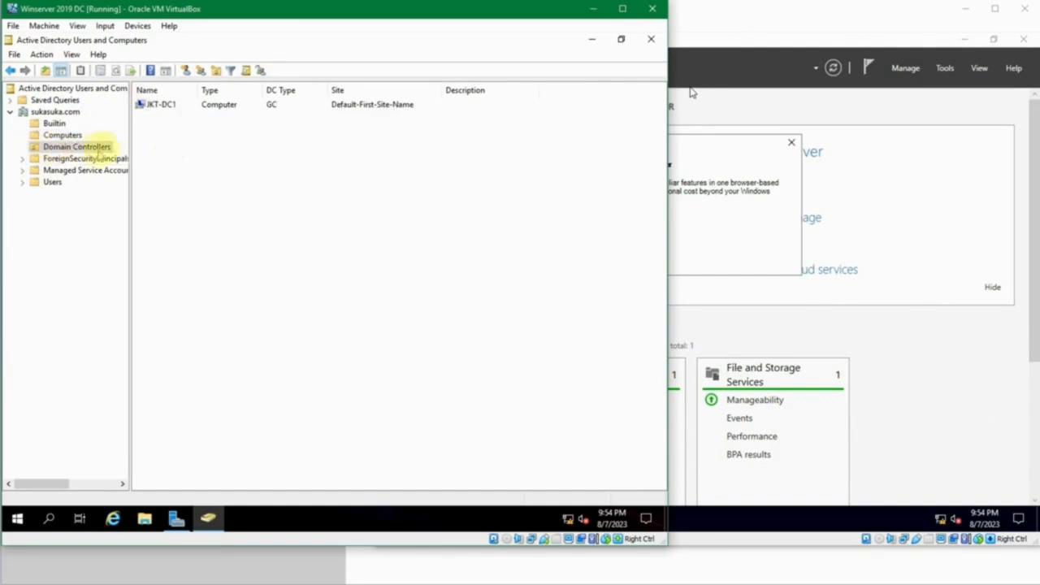
{"action": "left_click", "coordinate": [147, 107]}
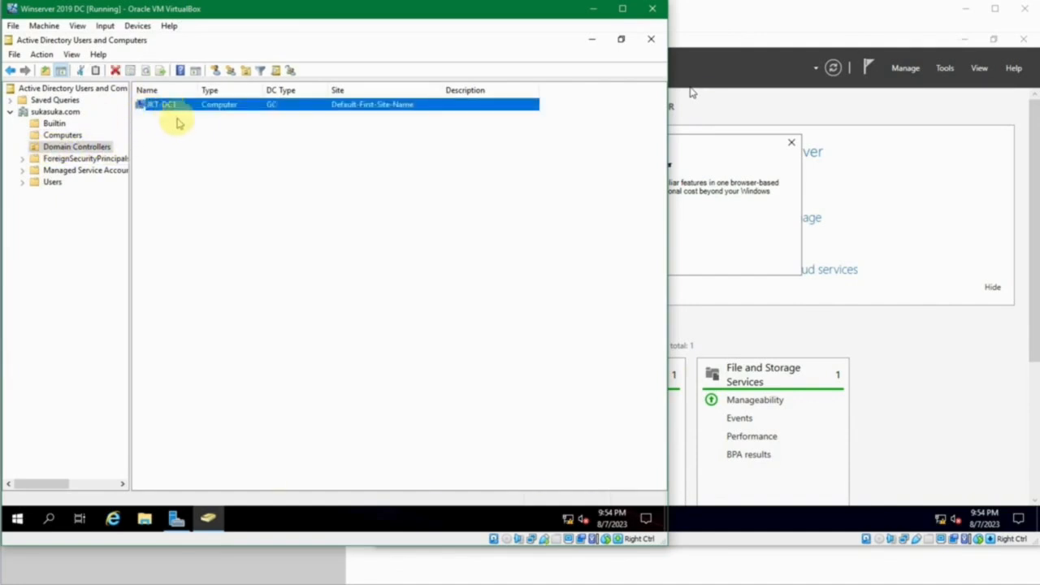
{"action": "left_click", "coordinate": [178, 123]}
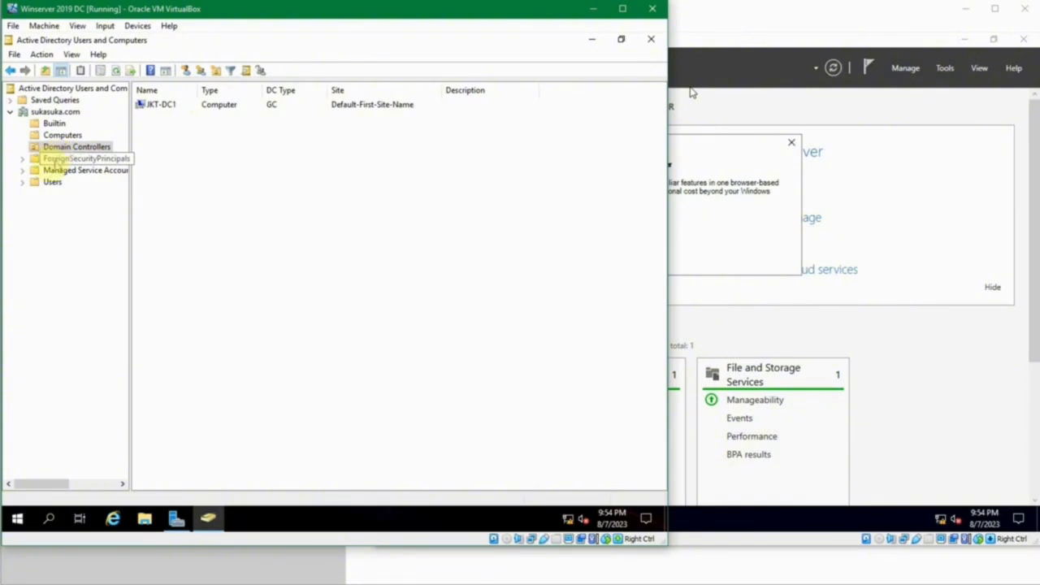
- Browse ForeignSecurityPrincipals and Managed Service Accounts, ending on the Users container
{"action": "left_click", "coordinate": [54, 159]}
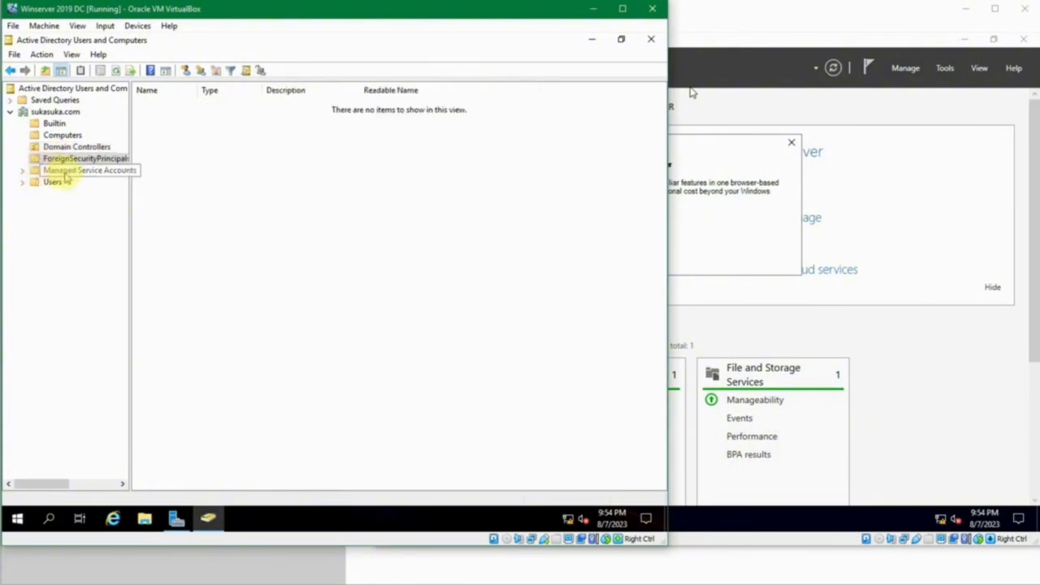
{"action": "left_click", "coordinate": [64, 174]}
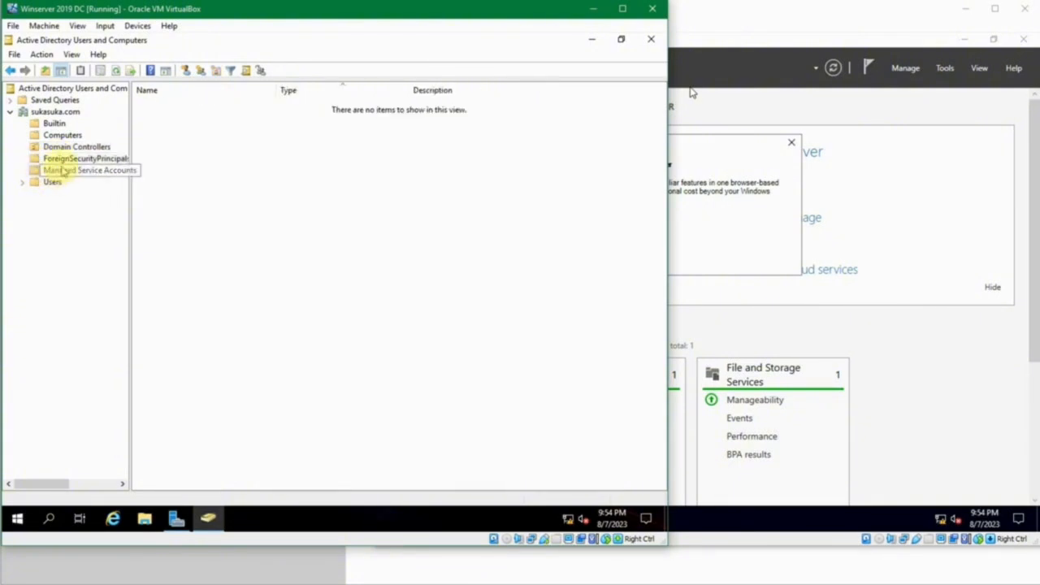
{"action": "left_click", "coordinate": [52, 182]}
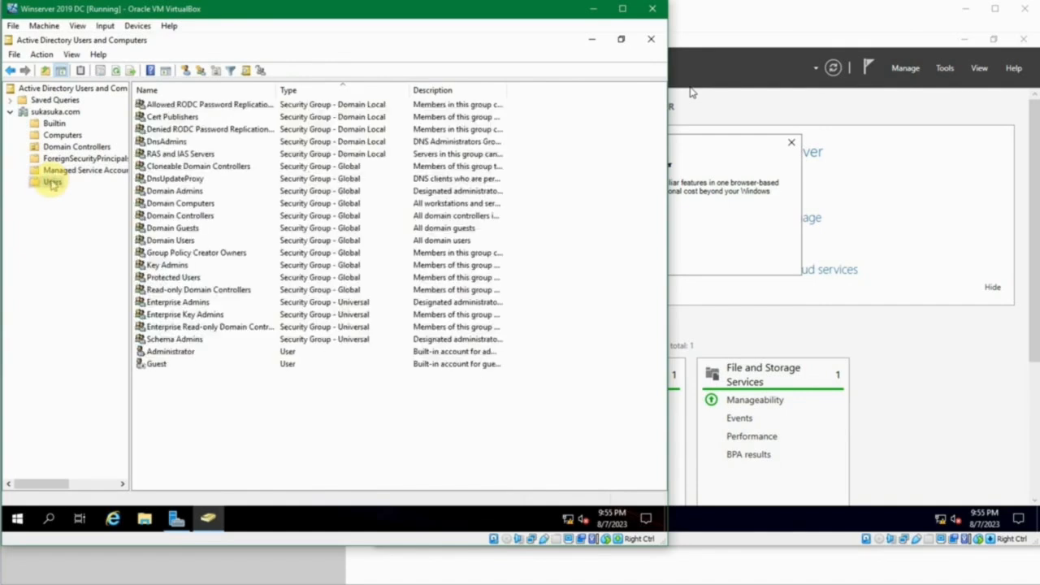
- Select groups like RAS and IAS Servers and Domain Admins, and widen the Description column
{"action": "left_click", "coordinate": [248, 404]}
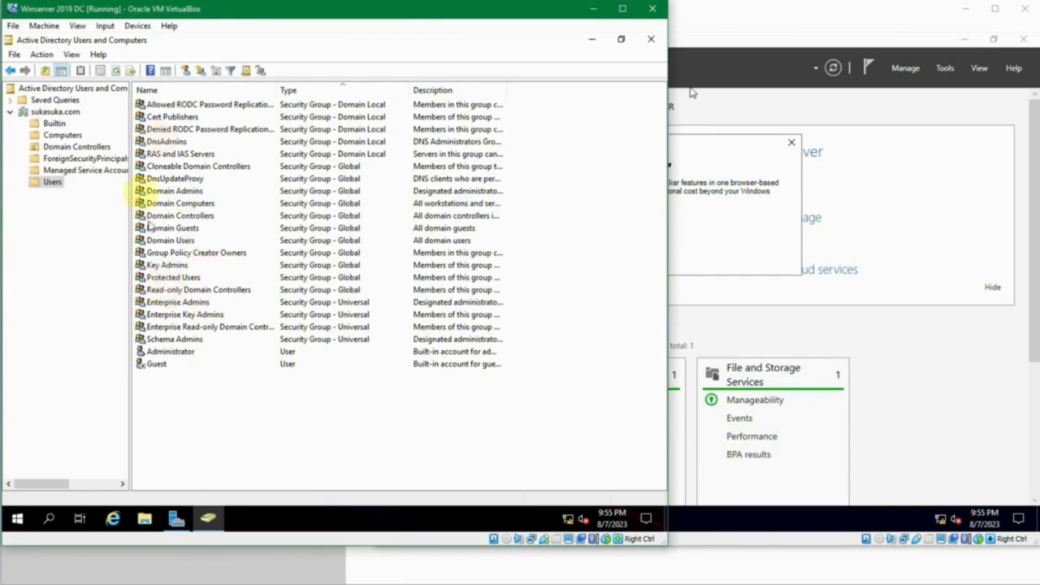
{"action": "left_click", "coordinate": [151, 154]}
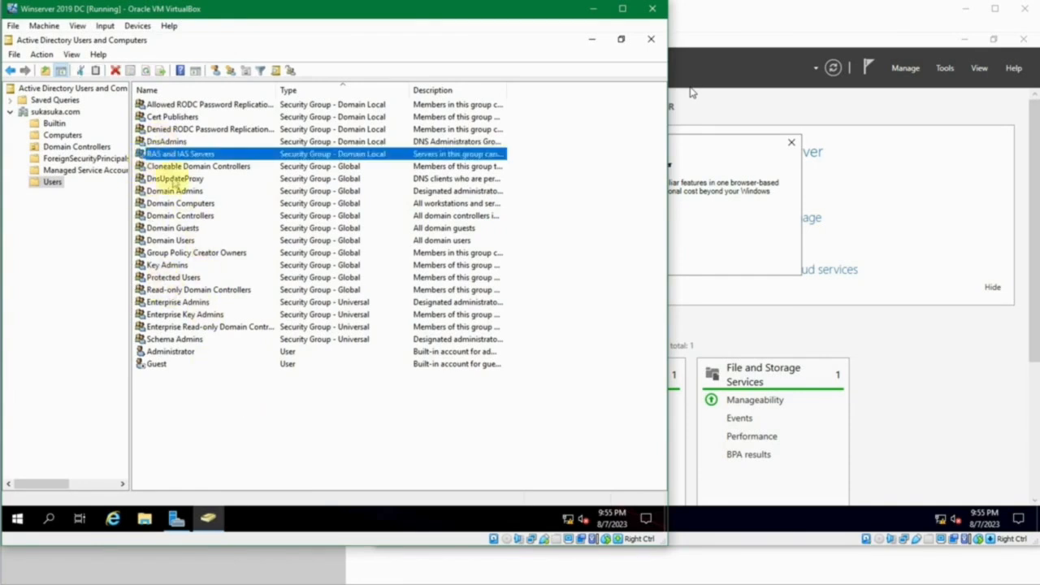
{"action": "left_click", "coordinate": [174, 192]}
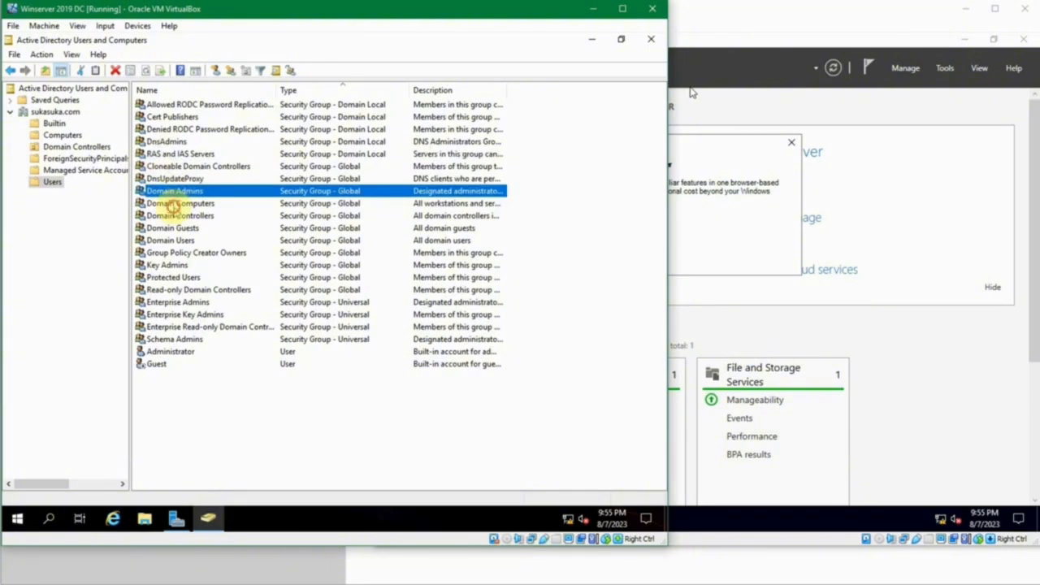
{"action": "left_click", "coordinate": [174, 204]}
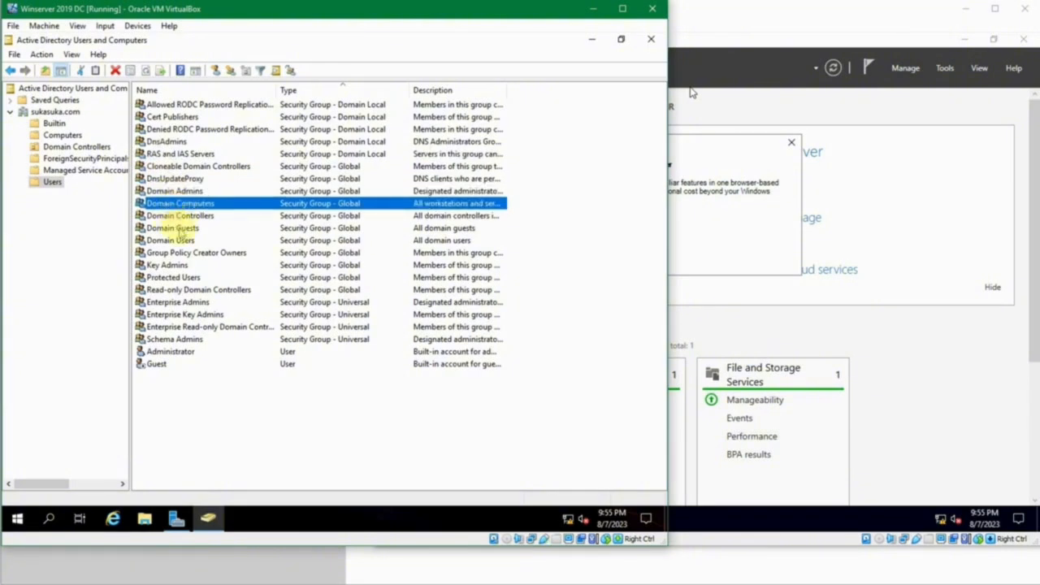
{"action": "left_click", "coordinate": [187, 254]}
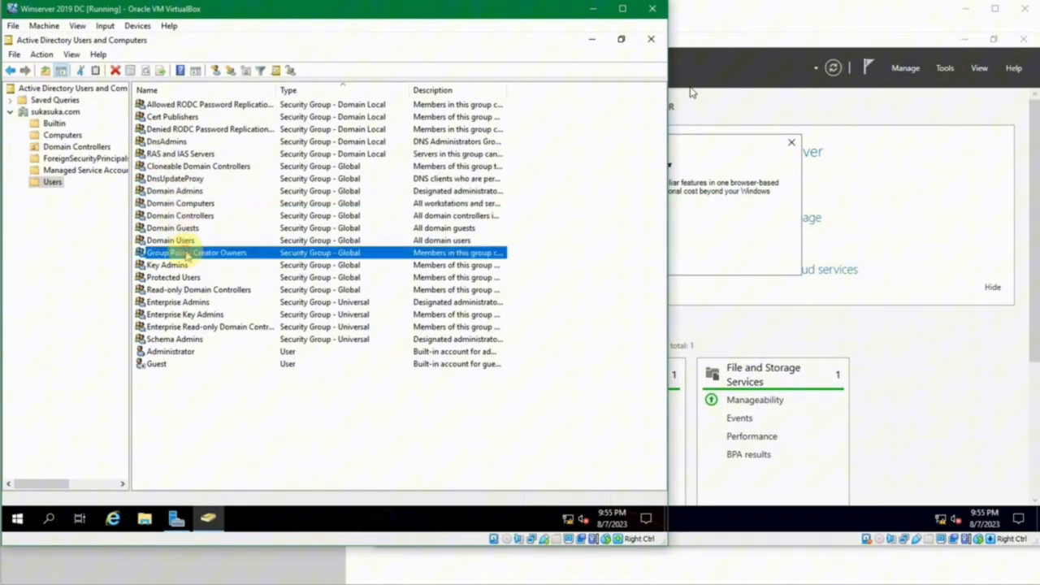
{"action": "left_click", "coordinate": [312, 229]}
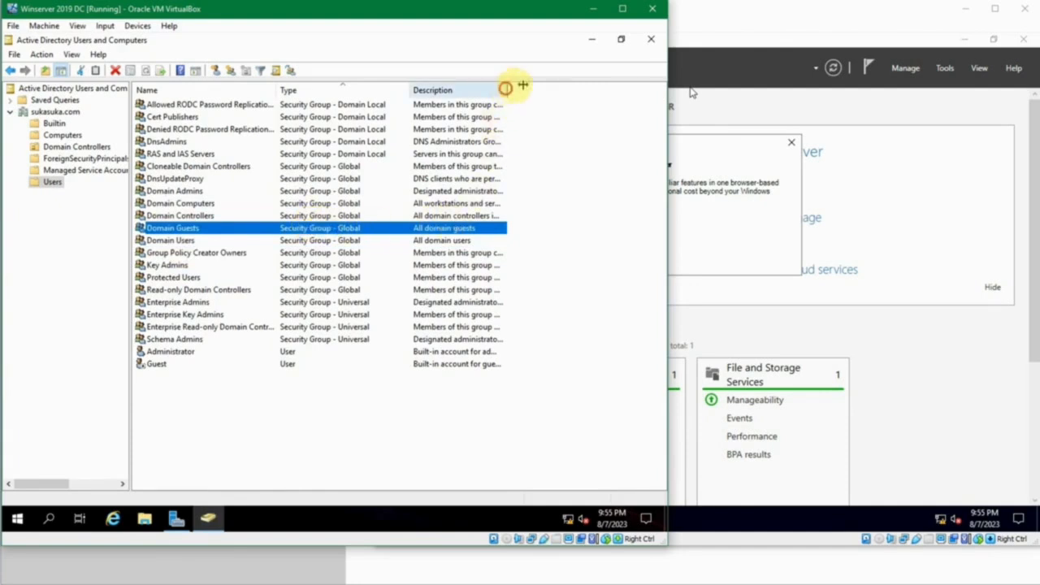
{"action": "left_click_drag", "start_coordinate": [507, 86], "coordinate": [625, 86]}
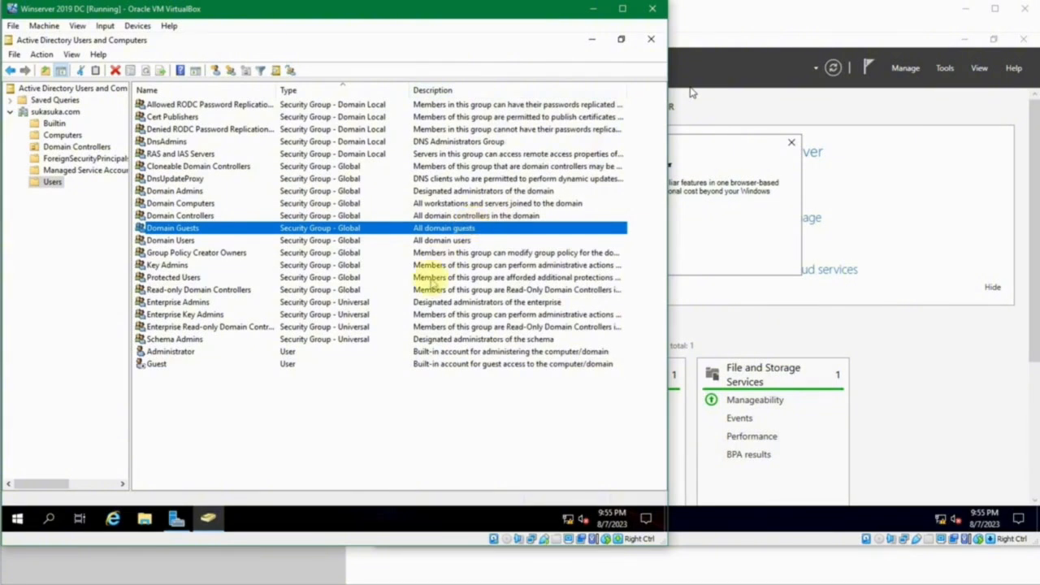
{"action": "left_click", "coordinate": [432, 267]}
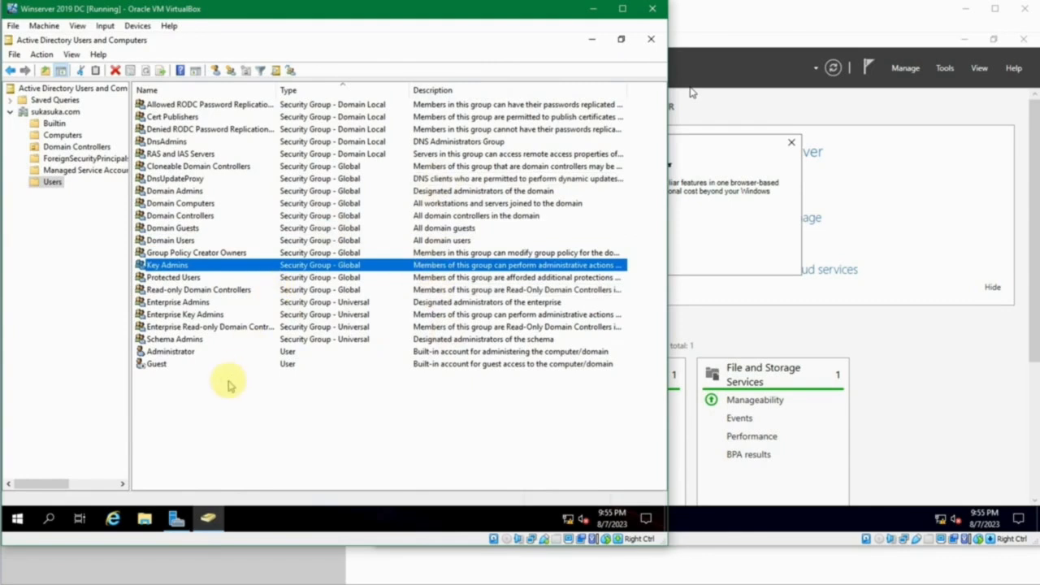
{"action": "left_click", "coordinate": [317, 391]}
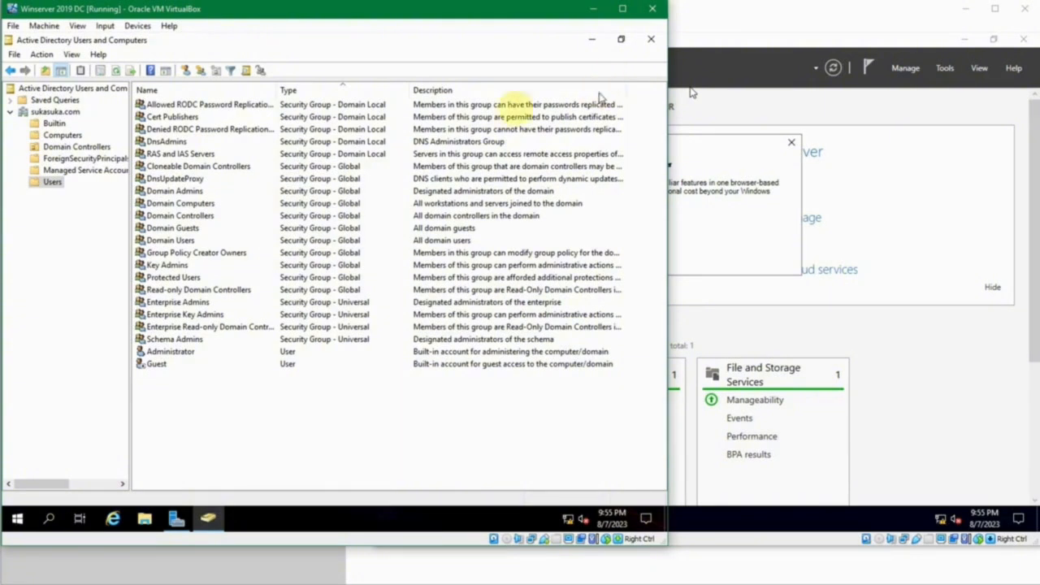
- Close Users and Computers and launch Active Directory Administrative Center from Server Manager's Tools menu
{"action": "left_click", "coordinate": [651, 39]}
{"action": "left_click", "coordinate": [572, 70]}
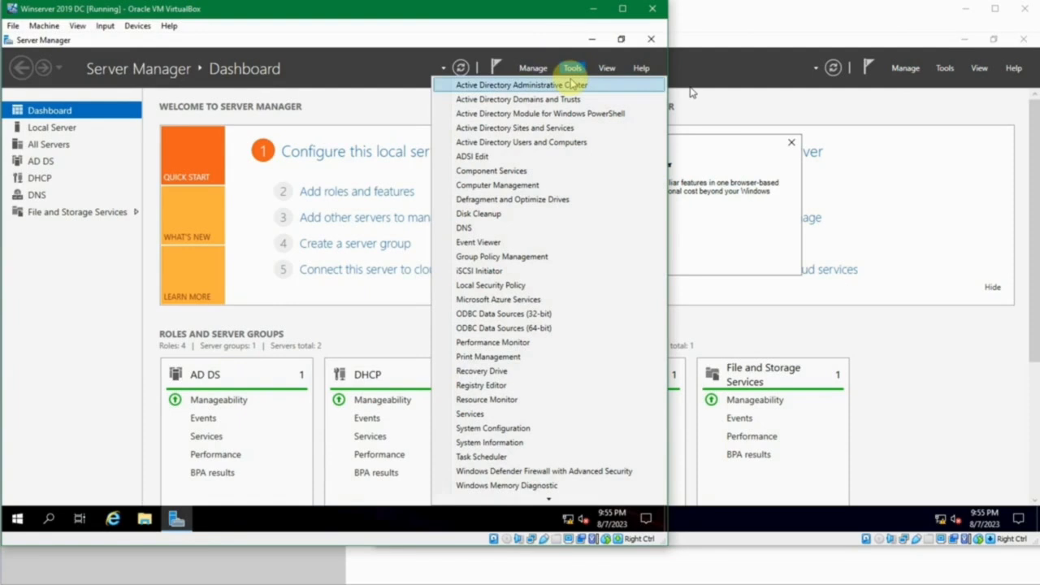
{"action": "left_click", "coordinate": [534, 69]}
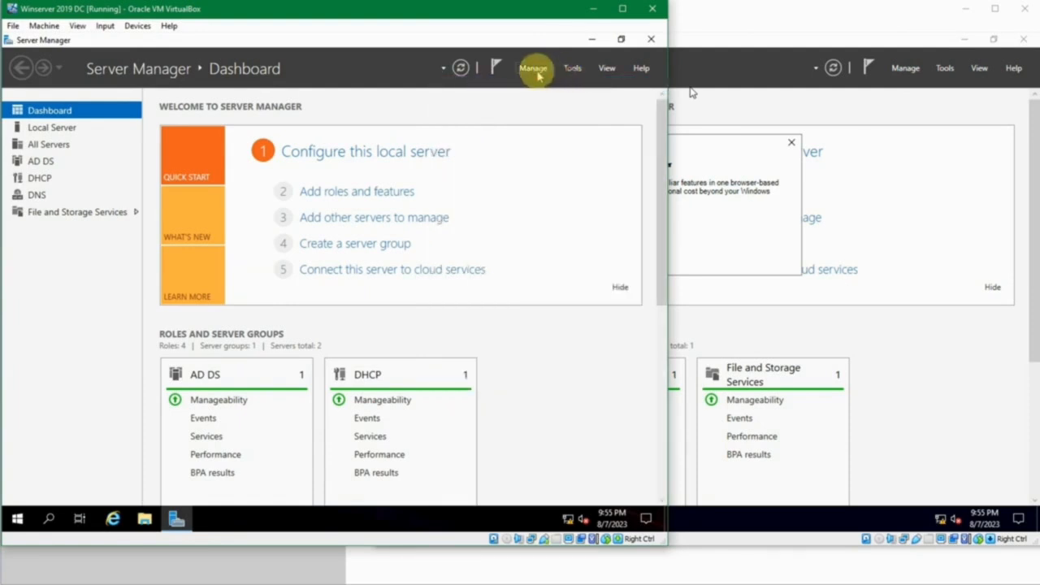
{"action": "left_click", "coordinate": [533, 70]}
{"action": "left_click", "coordinate": [535, 70]}
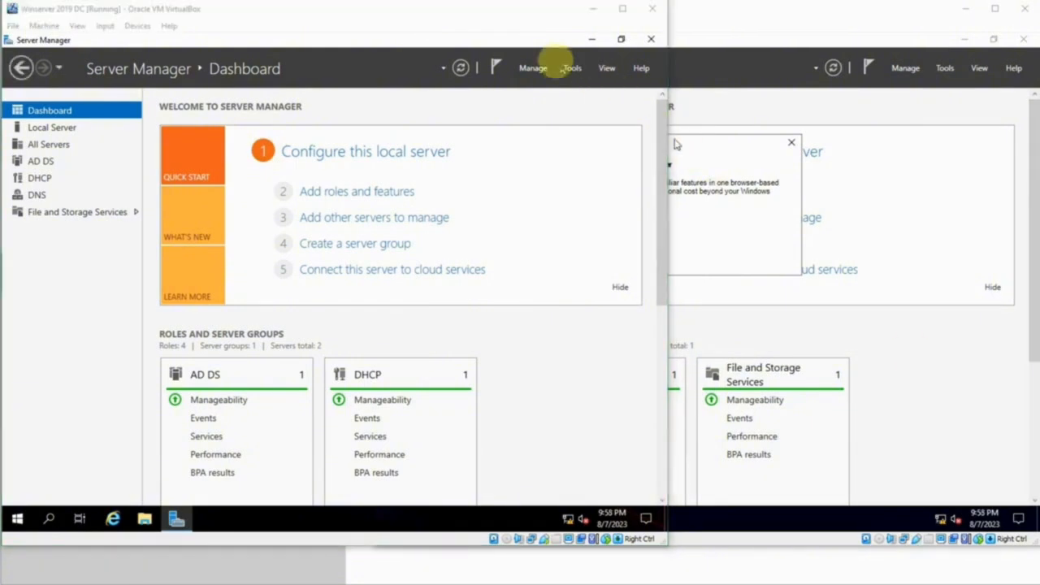
{"action": "left_click", "coordinate": [570, 69]}
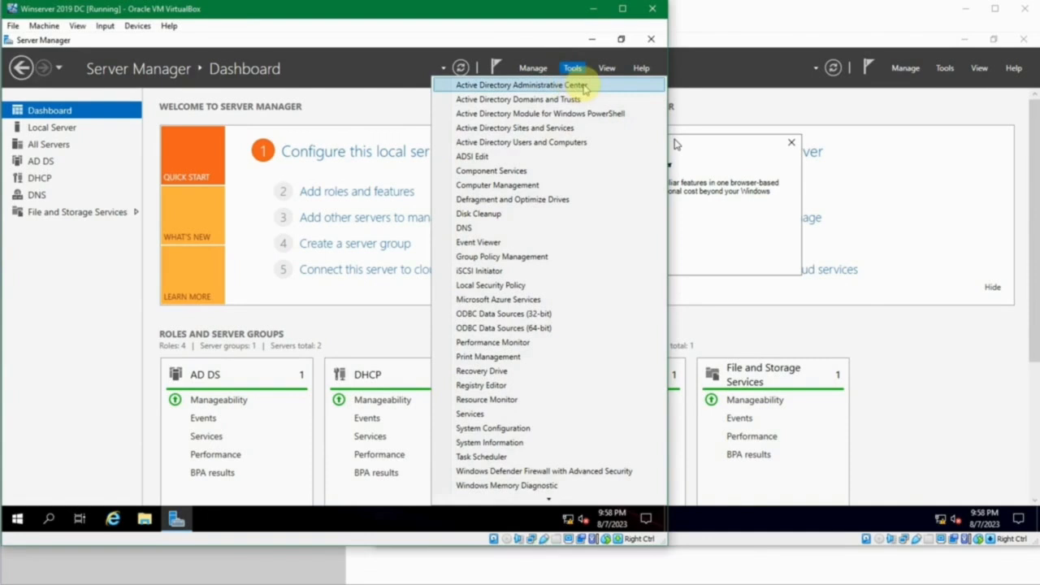
{"action": "left_click", "coordinate": [581, 86]}
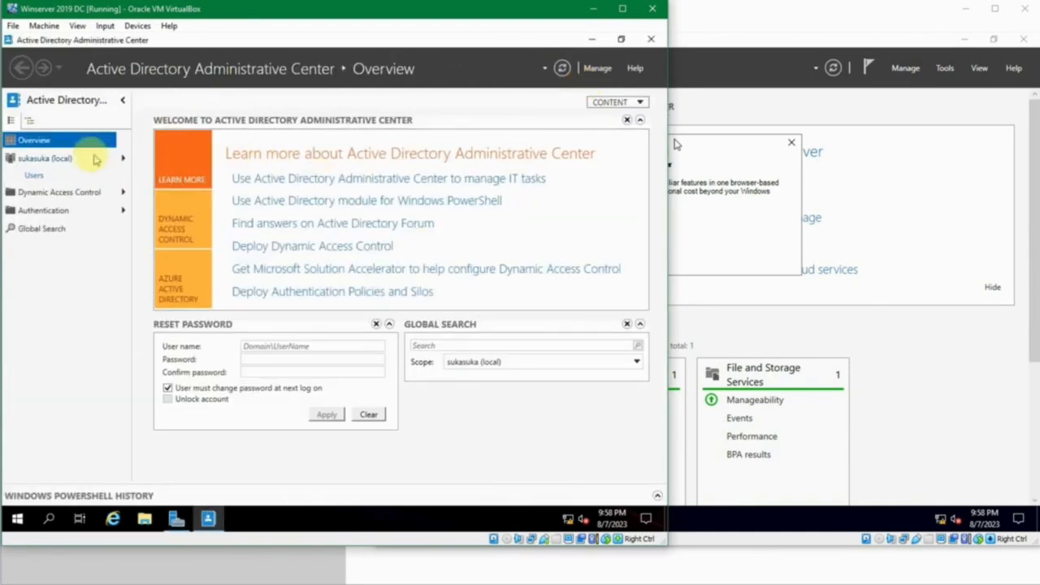
- Scroll through the 23-item Users container of sukasuka (local), then close the Administrative Center
{"action": "left_click", "coordinate": [65, 159]}
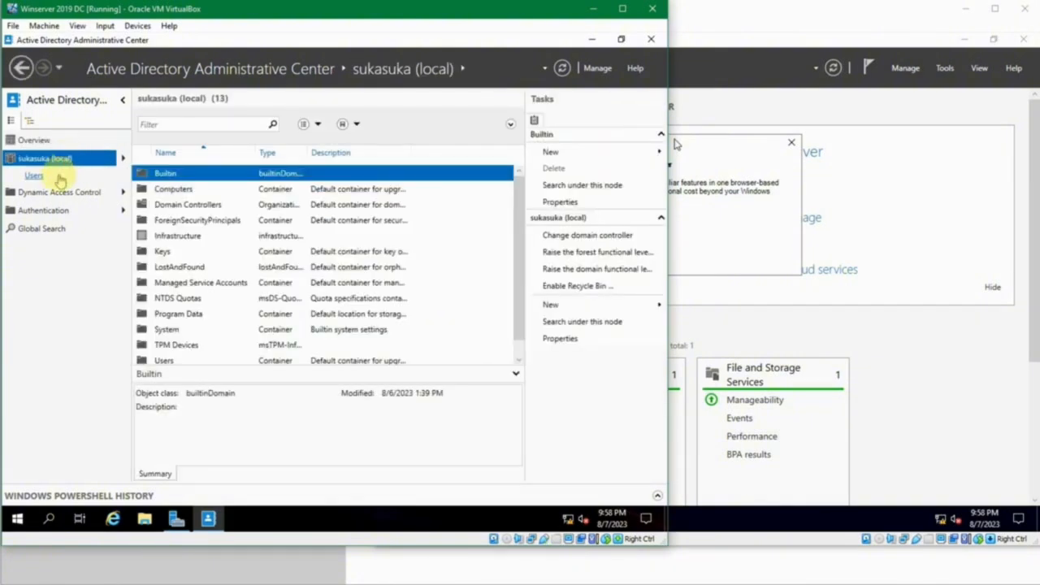
{"action": "left_click", "coordinate": [60, 177]}
{"action": "left_click", "coordinate": [79, 162]}
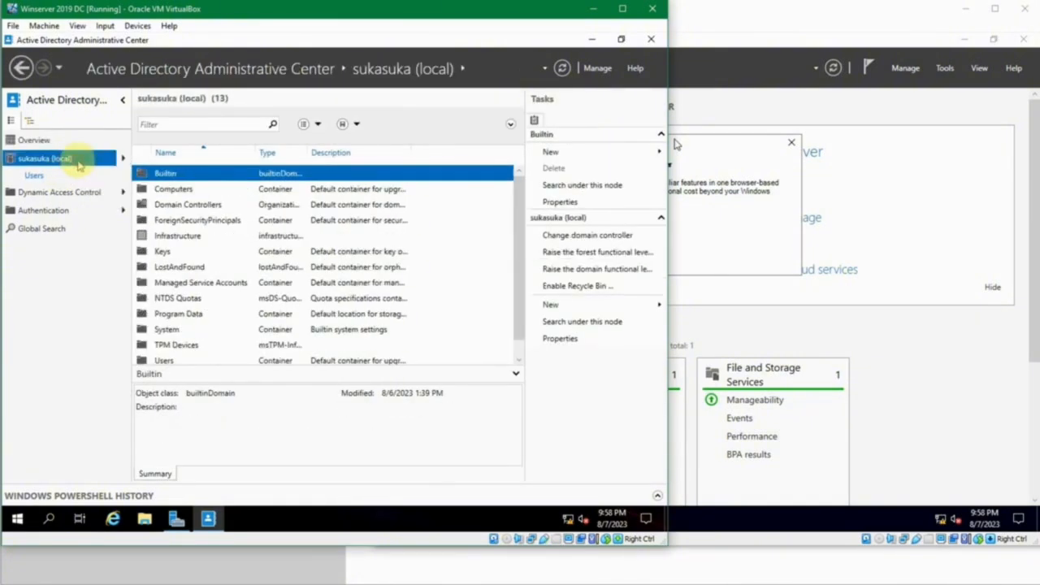
{"action": "left_click", "coordinate": [60, 177]}
{"action": "scroll", "coordinate": [242, 243], "scroll_direction": "down", "scroll_amount": 4}
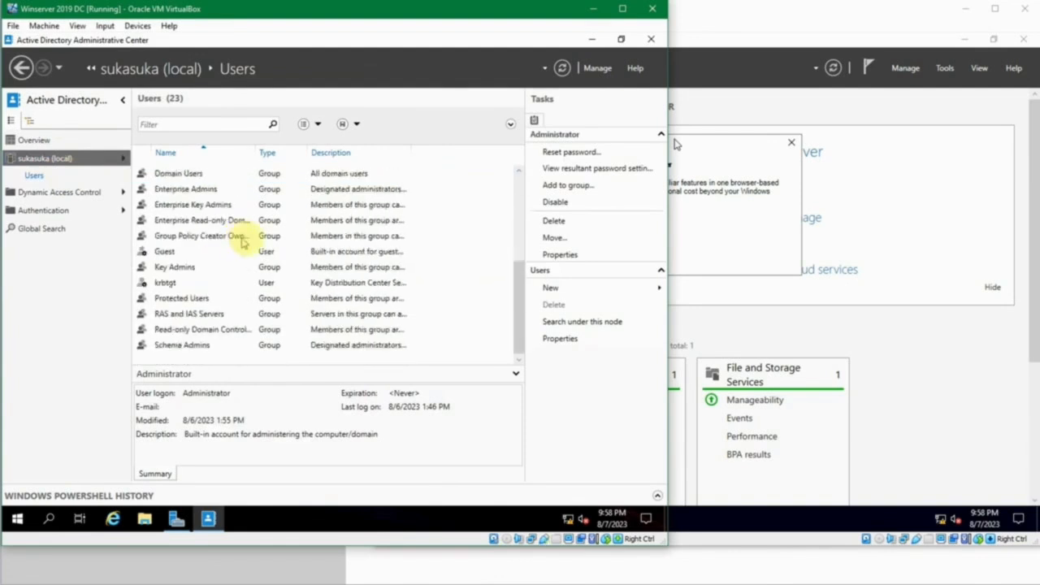
{"action": "scroll", "coordinate": [299, 233], "scroll_direction": "up", "scroll_amount": 4}
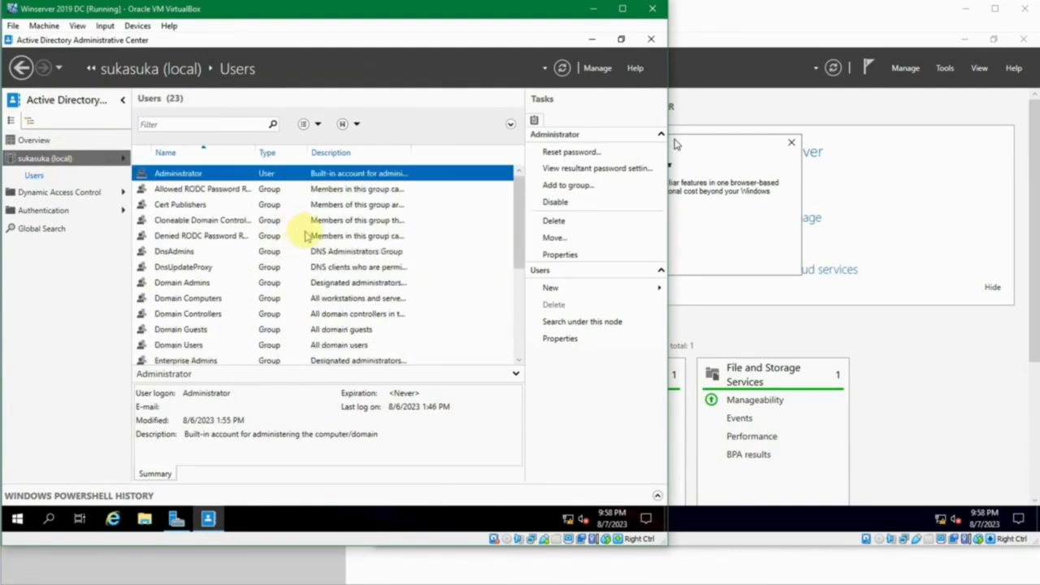
{"action": "scroll", "coordinate": [307, 236], "scroll_direction": "down", "scroll_amount": 4}
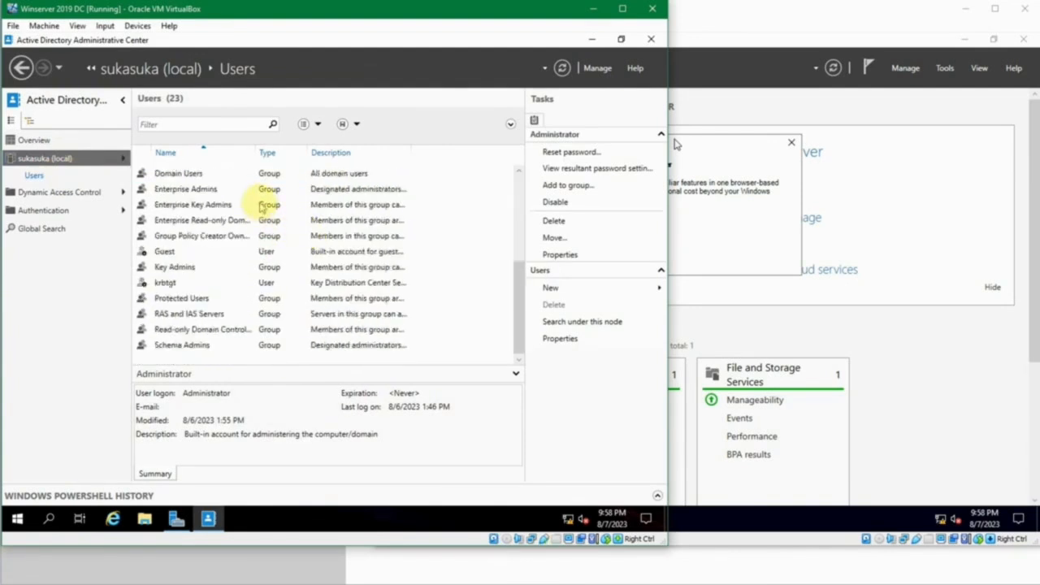
{"action": "scroll", "coordinate": [264, 206], "scroll_direction": "up", "scroll_amount": 4}
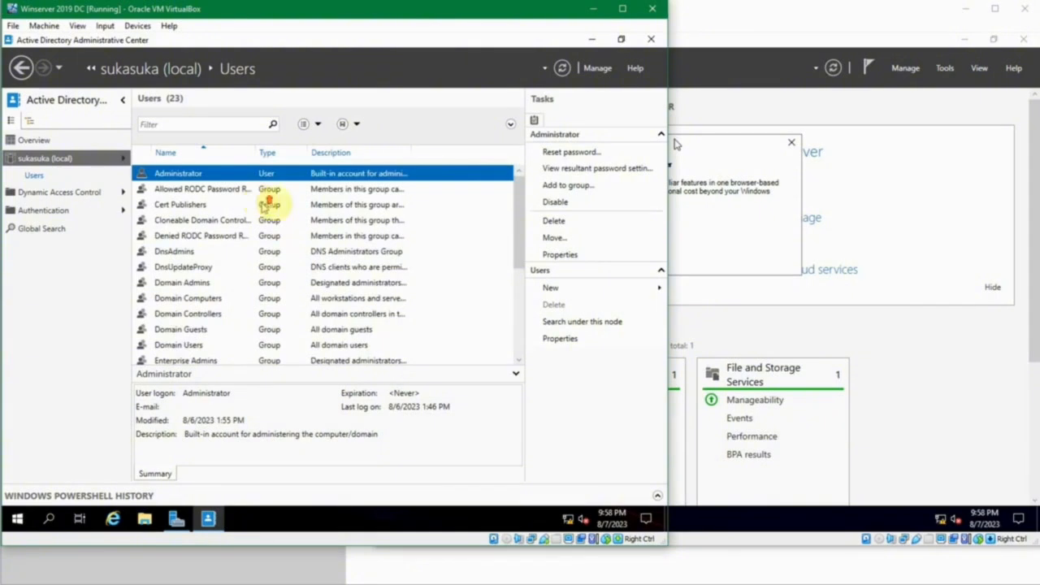
{"action": "scroll", "coordinate": [296, 240], "scroll_direction": "down", "scroll_amount": 1}
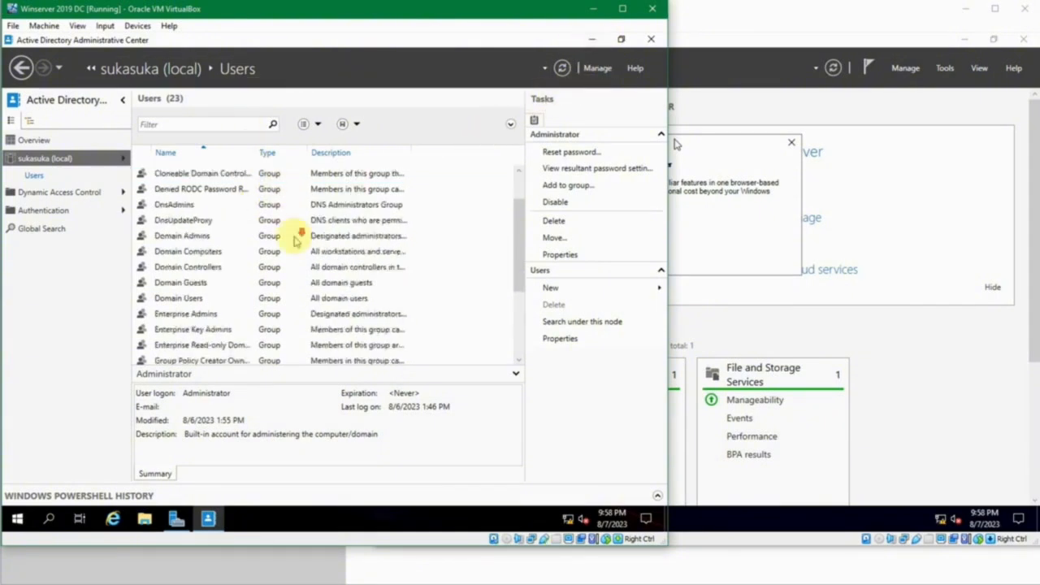
{"action": "scroll", "coordinate": [297, 240], "scroll_direction": "down", "scroll_amount": 3}
{"action": "scroll", "coordinate": [296, 240], "scroll_direction": "up", "scroll_amount": 4}
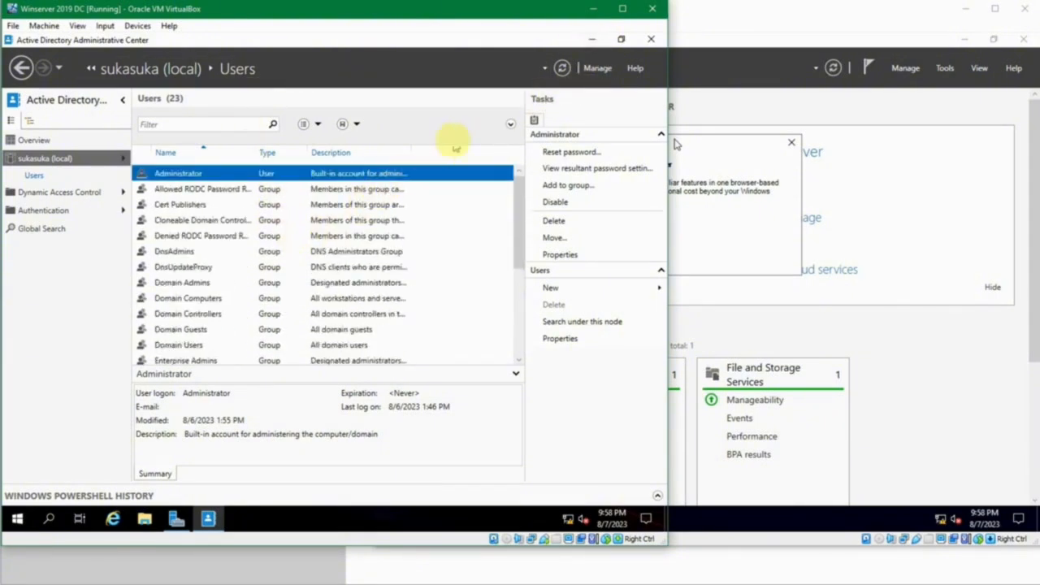
{"action": "left_click", "coordinate": [651, 39]}
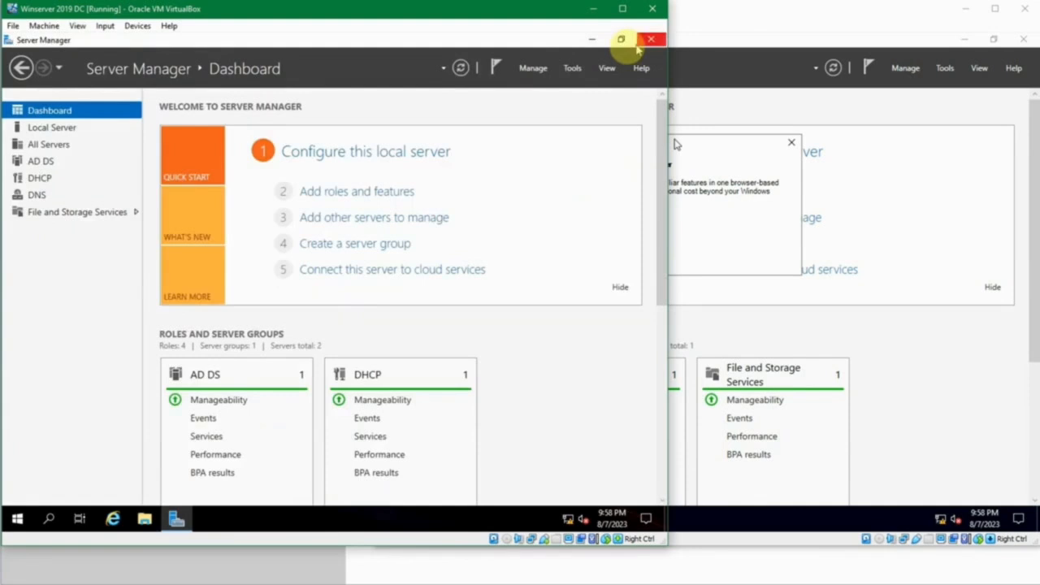
- Relaunch Active Directory Users and Computers and select the sukasuka.com Users container
{"action": "left_click", "coordinate": [574, 68]}
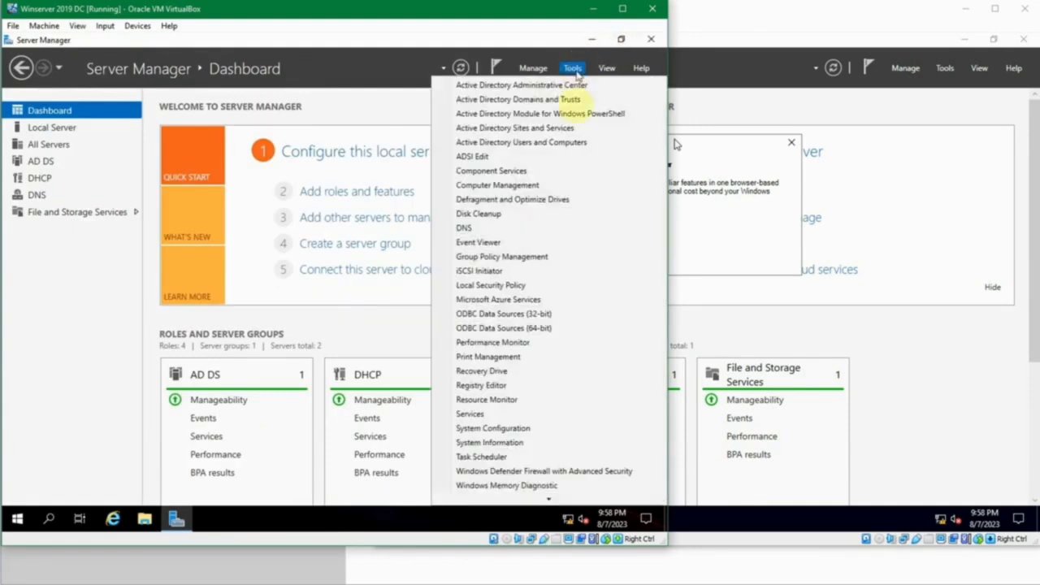
{"action": "left_click", "coordinate": [583, 142]}
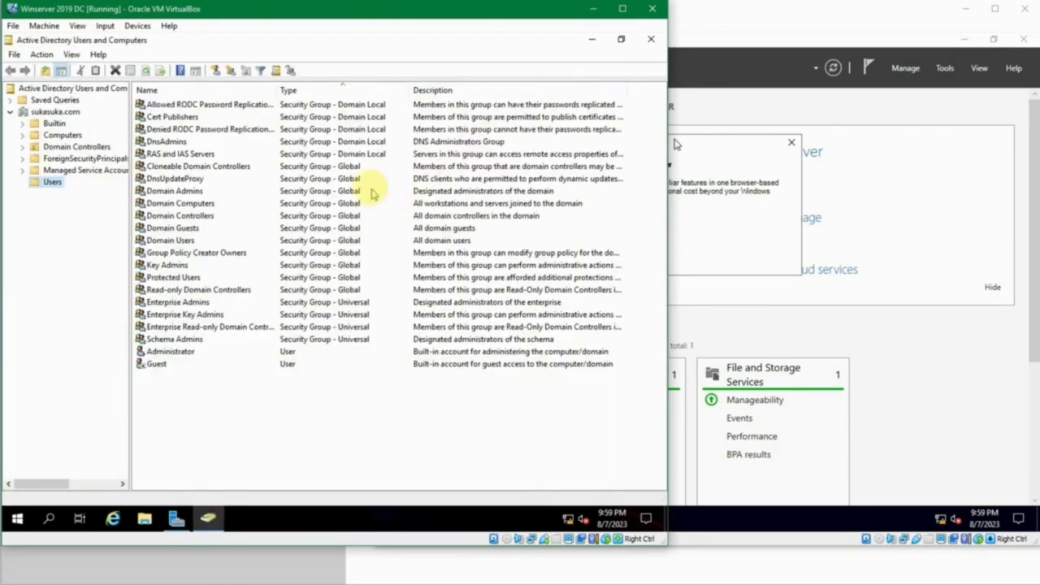
{"action": "left_click", "coordinate": [236, 379]}
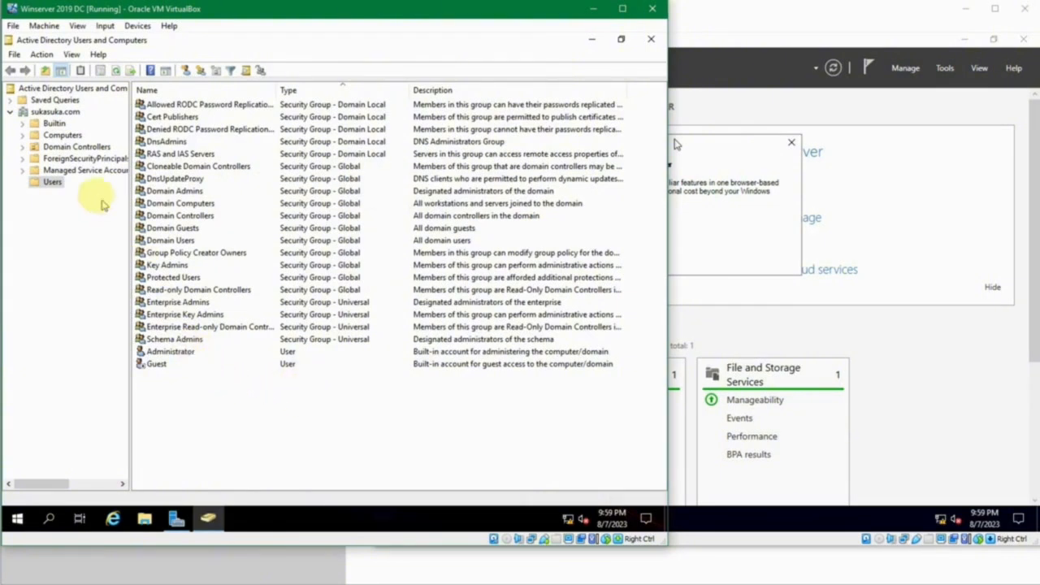
{"action": "left_click", "coordinate": [51, 182]}
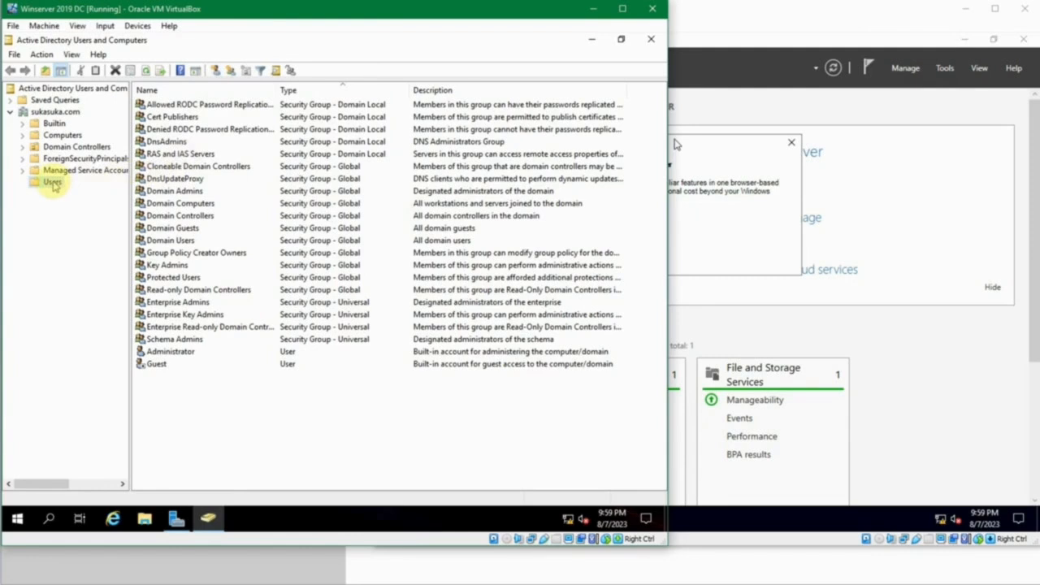
- Choose New > User from the Users list's right-click menu
{"action": "right_click", "coordinate": [202, 396]}
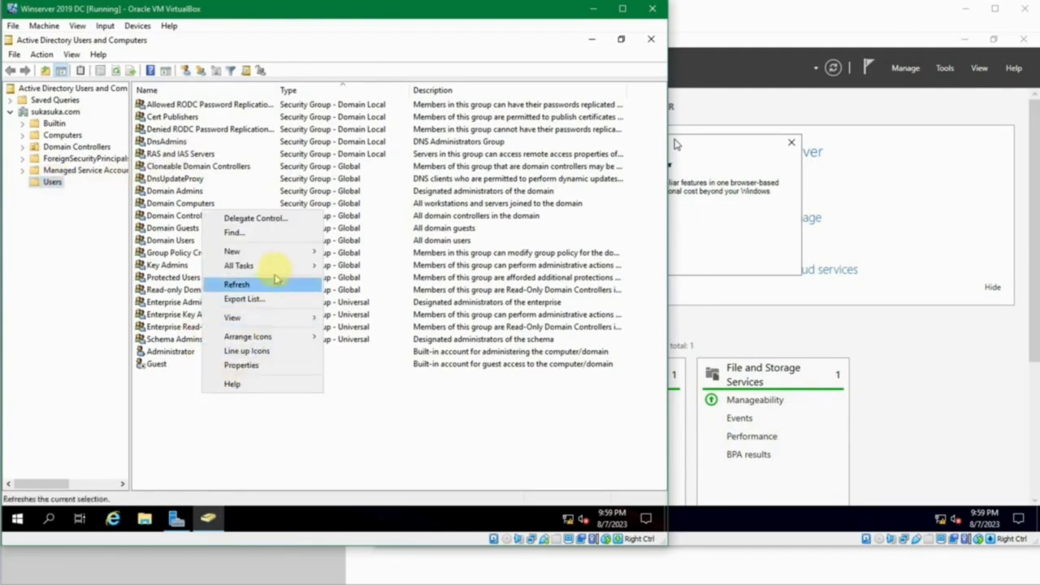
{"action": "mouse_move", "coordinate": [295, 256]}
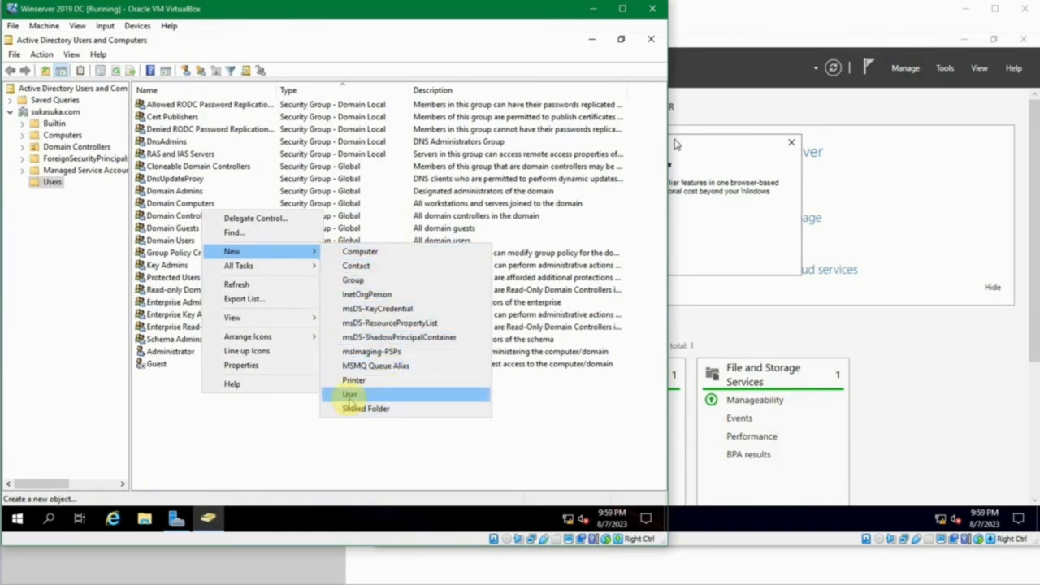
{"action": "left_click", "coordinate": [350, 395]}
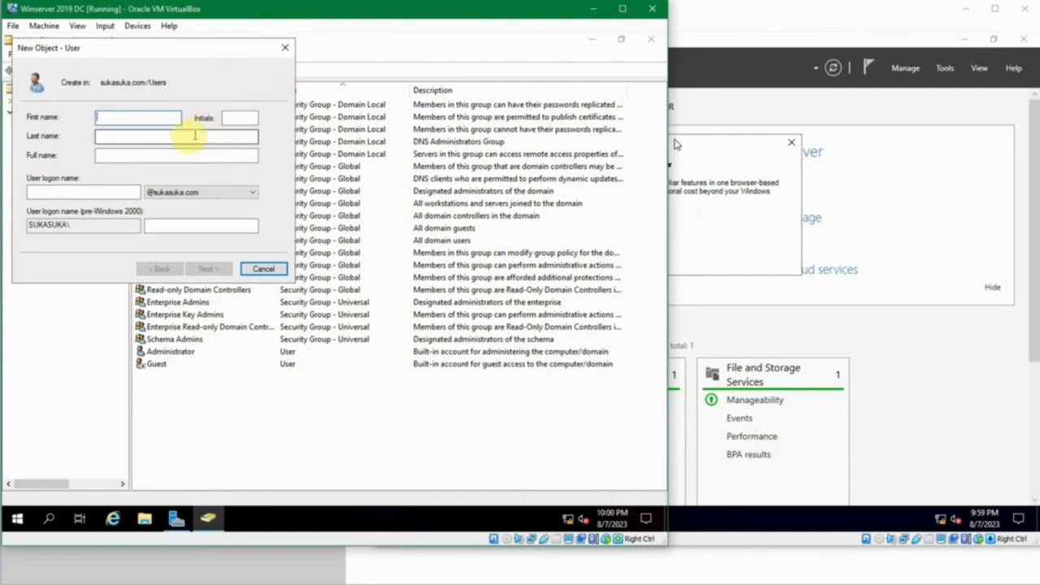
- Enter the new user's first name, initials and last name in the New Object - User dialog
{"action": "left_click", "coordinate": [170, 154]}
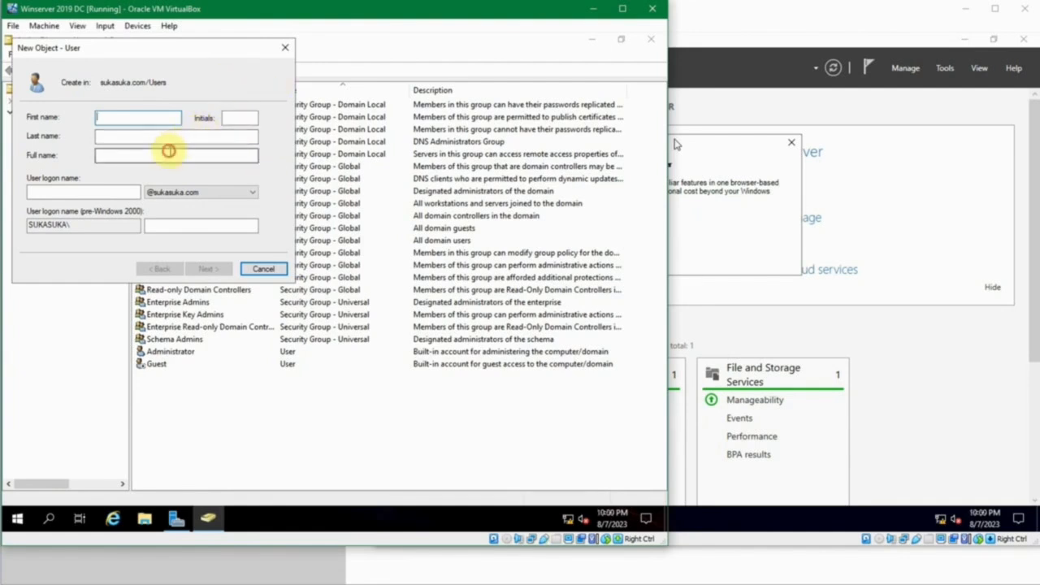
{"action": "left_click", "coordinate": [109, 191]}
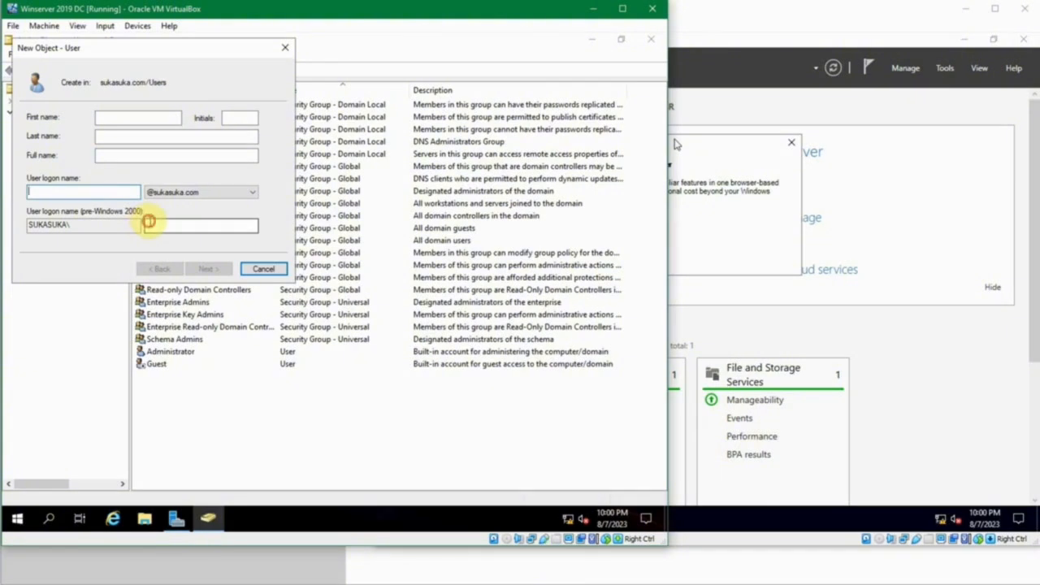
{"action": "left_click", "coordinate": [148, 222]}
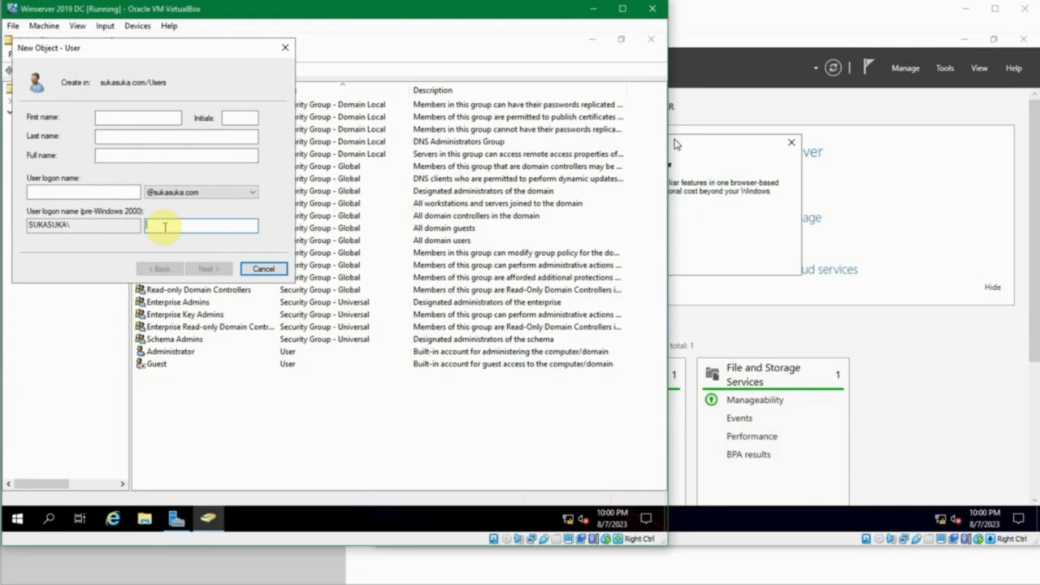
{"action": "left_click", "coordinate": [131, 116]}
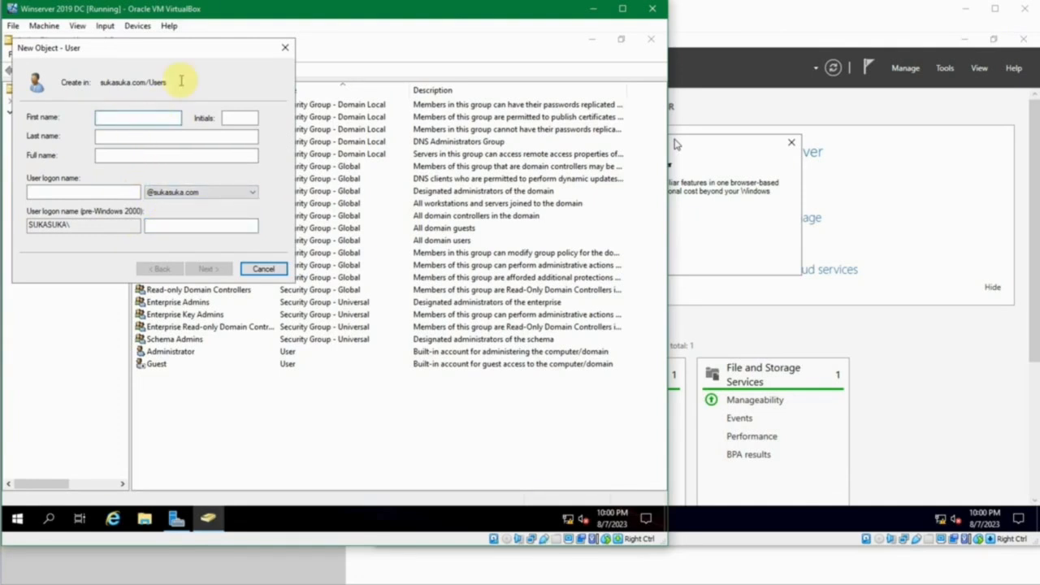
{"action": "left_click", "coordinate": [229, 118]}
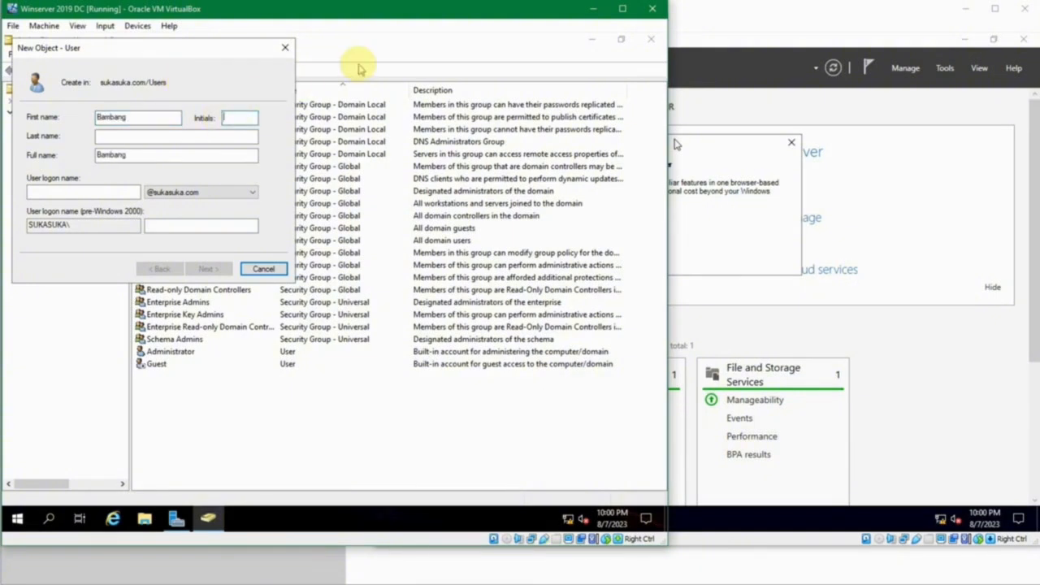
{"action": "type", "text": "BI"}
{"action": "left_click", "coordinate": [222, 136]}
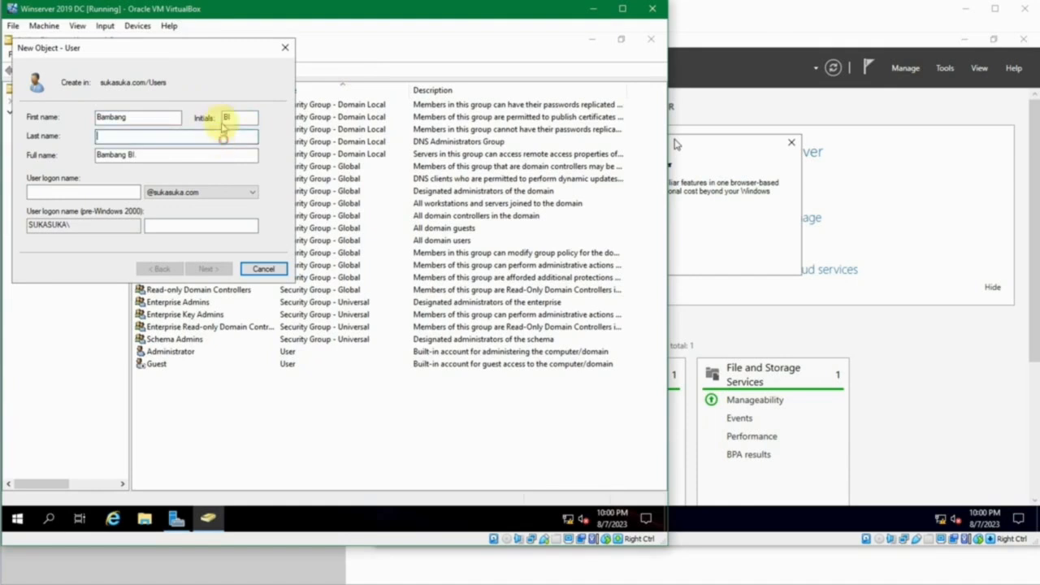
- Remove the initials from the Full name so it shows only first and last name
{"action": "left_click", "coordinate": [137, 155]}
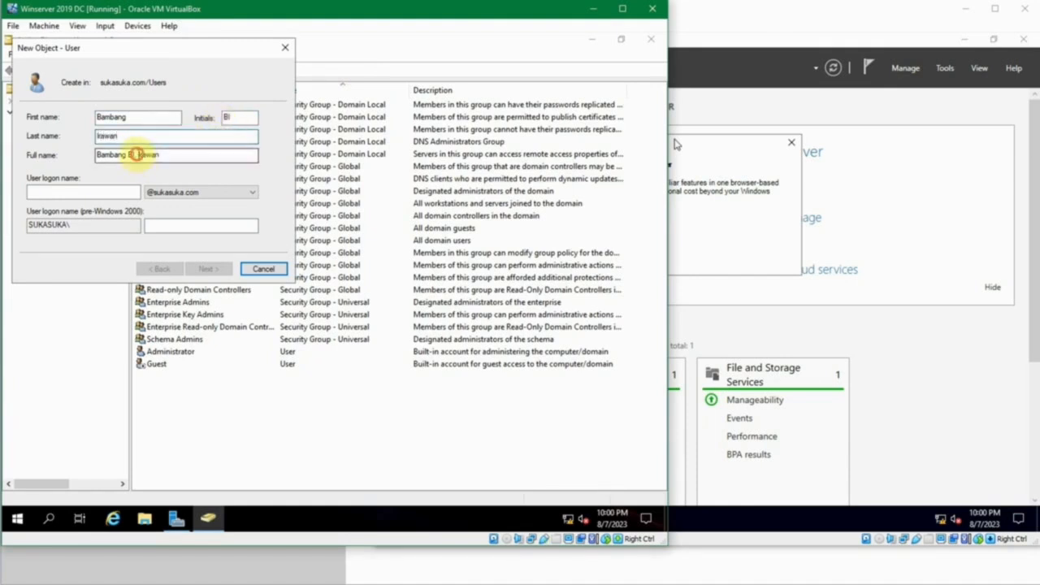
{"action": "key", "text": "BackSpace"}
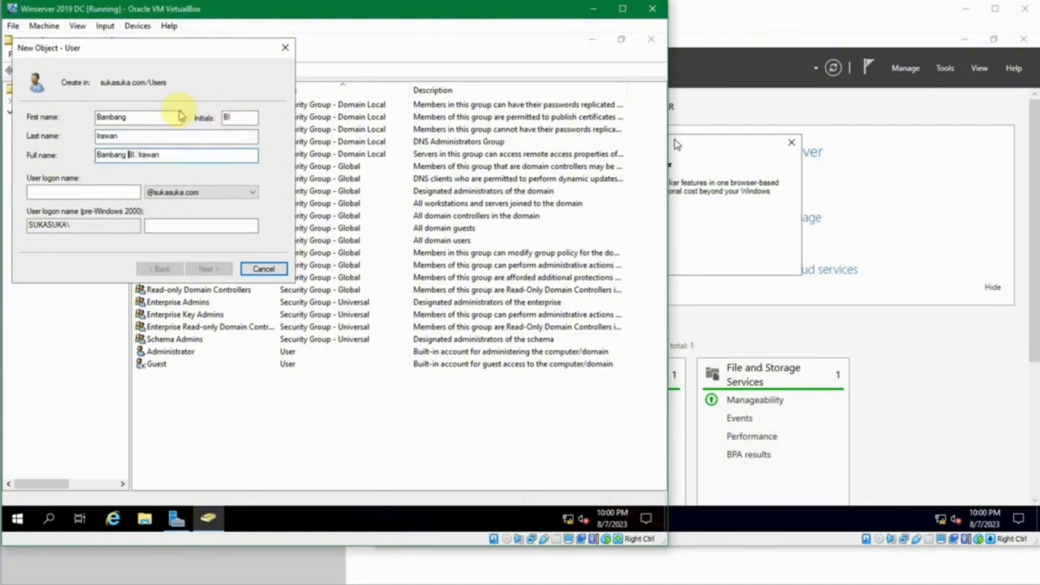
{"action": "key", "text": "shift+Right"}
{"action": "key", "text": "shift+Right"}
{"action": "key", "text": "shift+Right"}
{"action": "key", "text": "BackSpace"}
{"action": "left_click", "coordinate": [119, 190]}
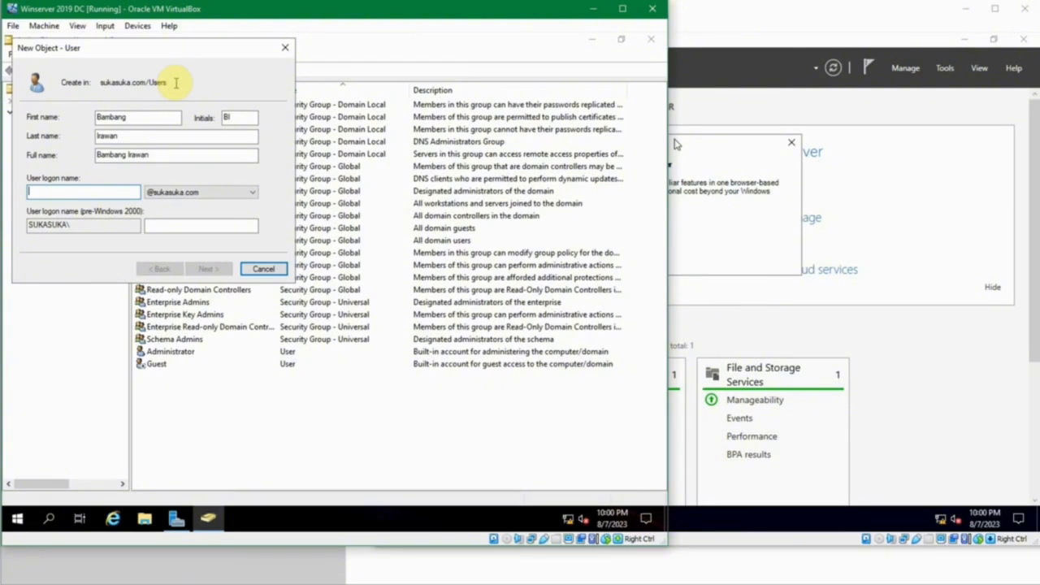
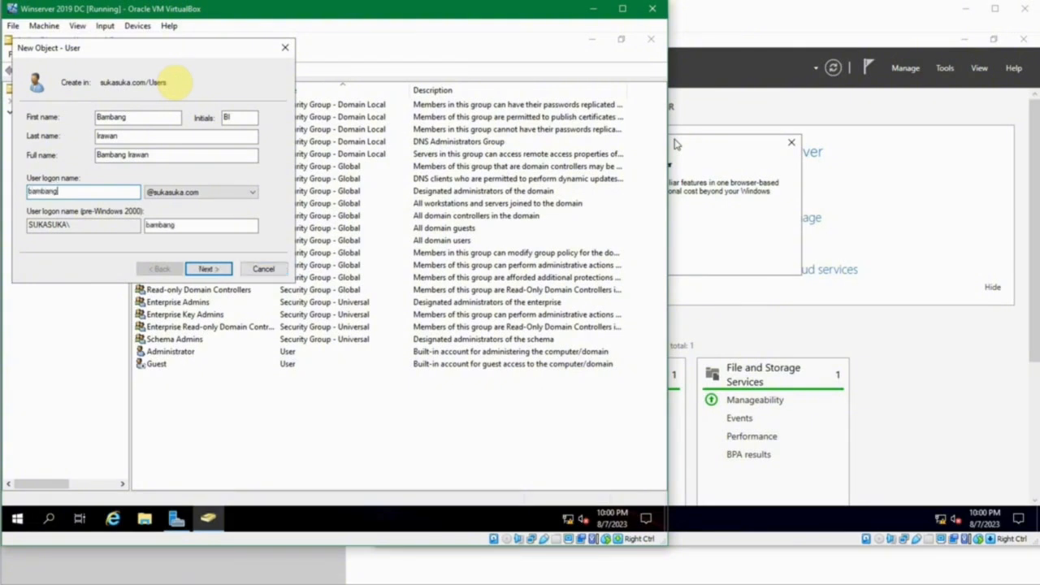
- Set the User logon name to the user's first and last name joined by a dot
{"action": "key", "text": "ctrl+a"}
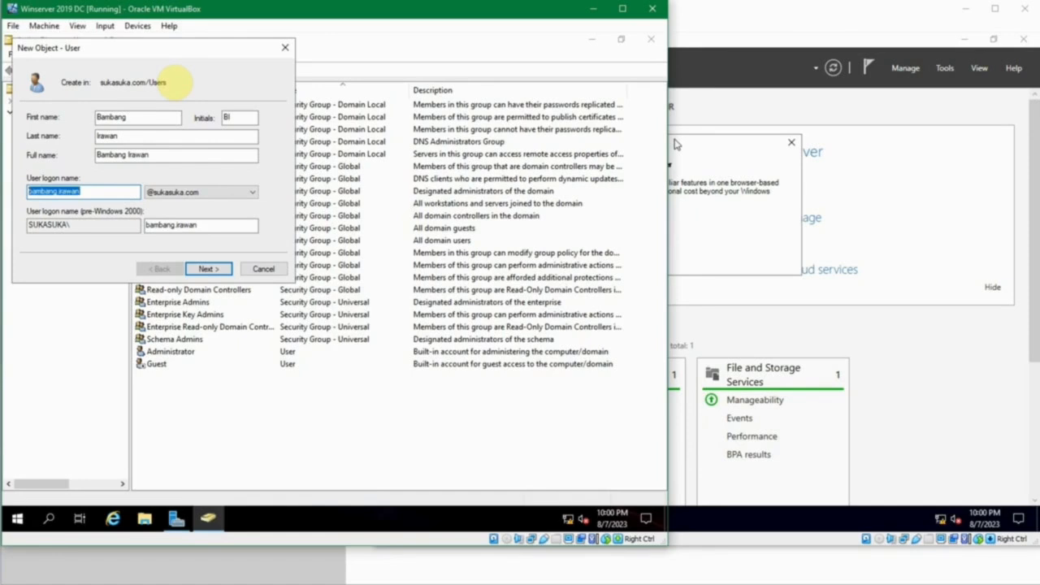
{"action": "type", "text": "8834"}
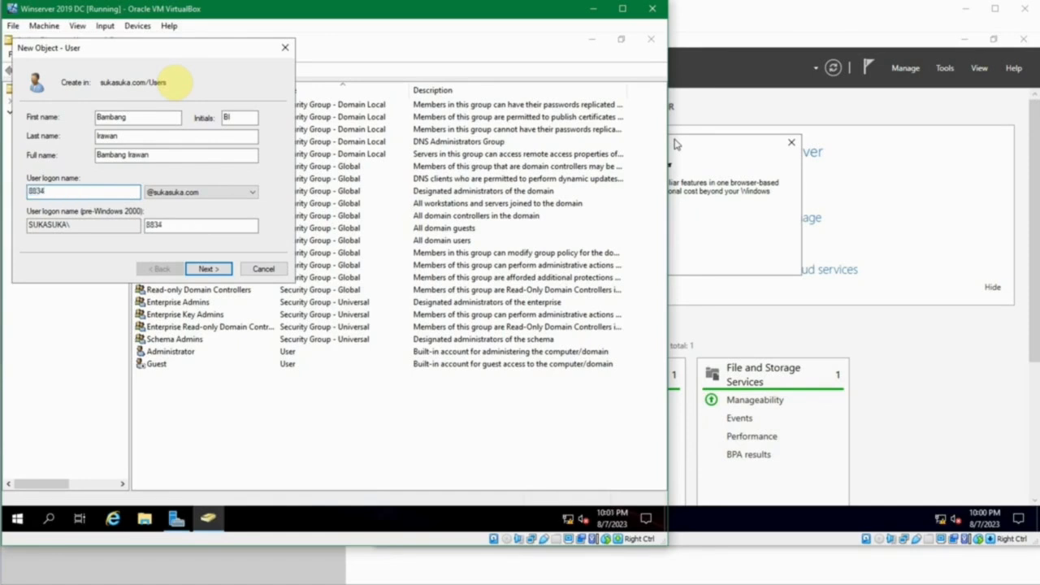
{"action": "type", "text": "9911"}
{"action": "key", "text": "ctrl+a"}
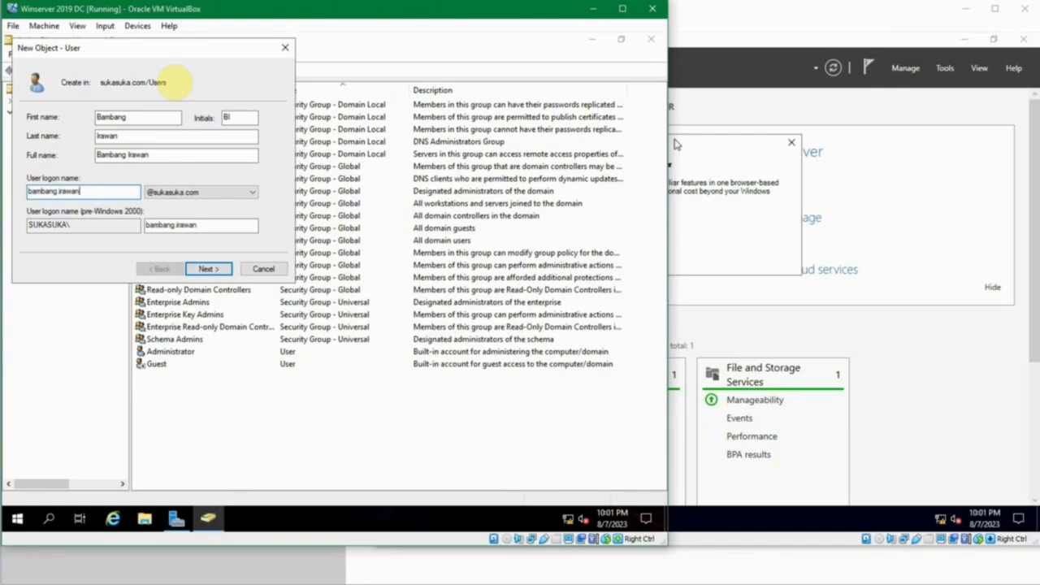
{"action": "type", "text": "2"}
{"action": "key", "text": "BackSpace"}
{"action": "type", "text": "5"}
{"action": "key", "text": "BackSpace"}
{"action": "left_click", "coordinate": [191, 202]}
{"action": "left_click", "coordinate": [189, 201]}
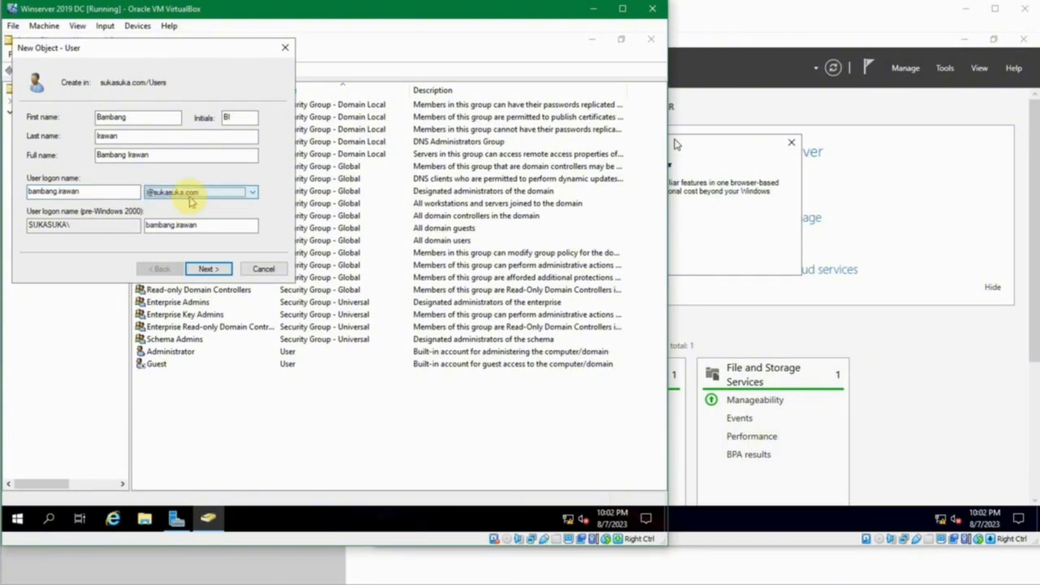
{"action": "left_click", "coordinate": [88, 225]}
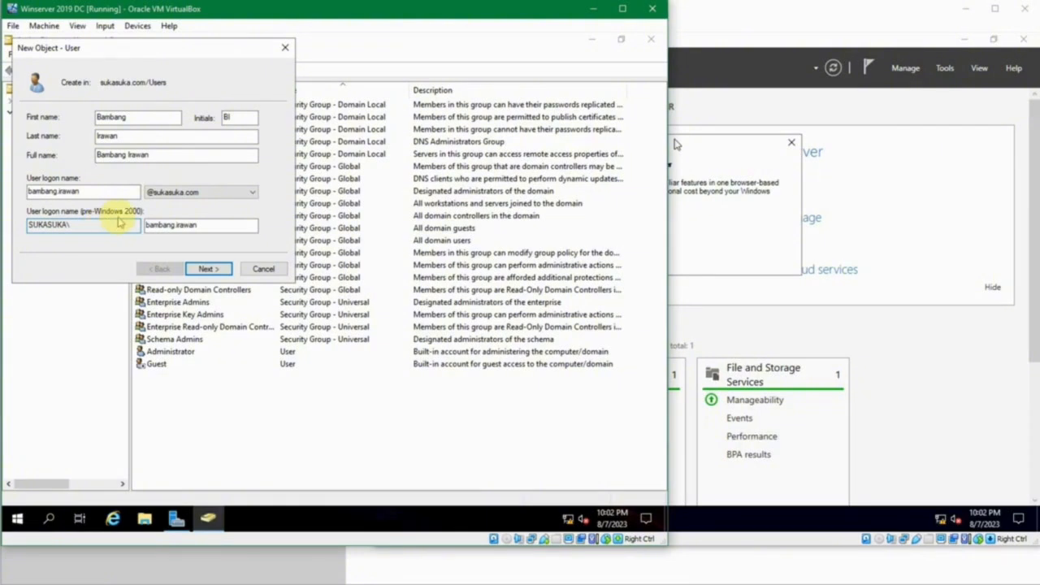
{"action": "left_click", "coordinate": [198, 226]}
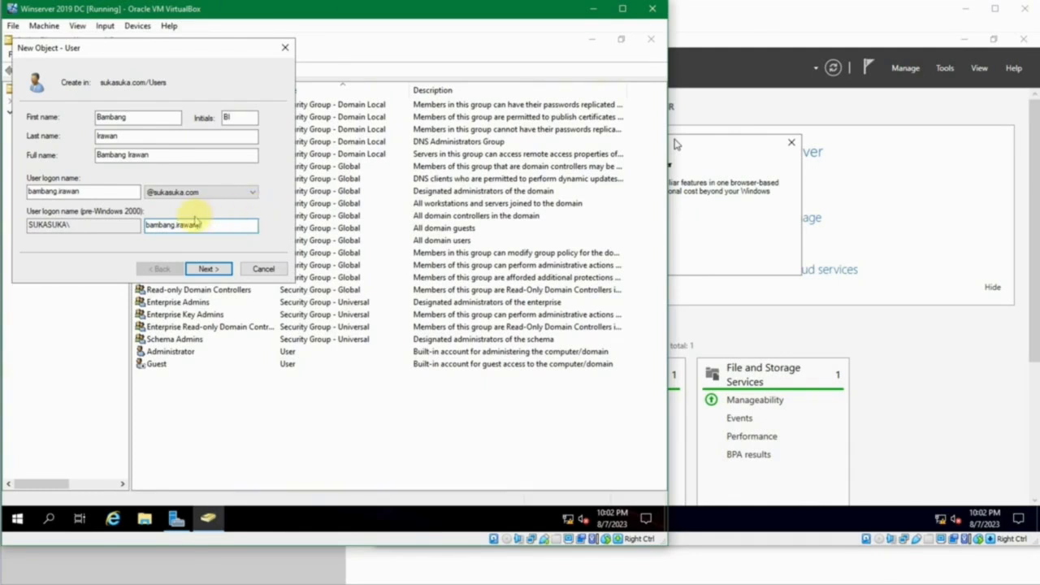
- On the password page, enter the account password and type it again to confirm
{"action": "left_click", "coordinate": [208, 268]}
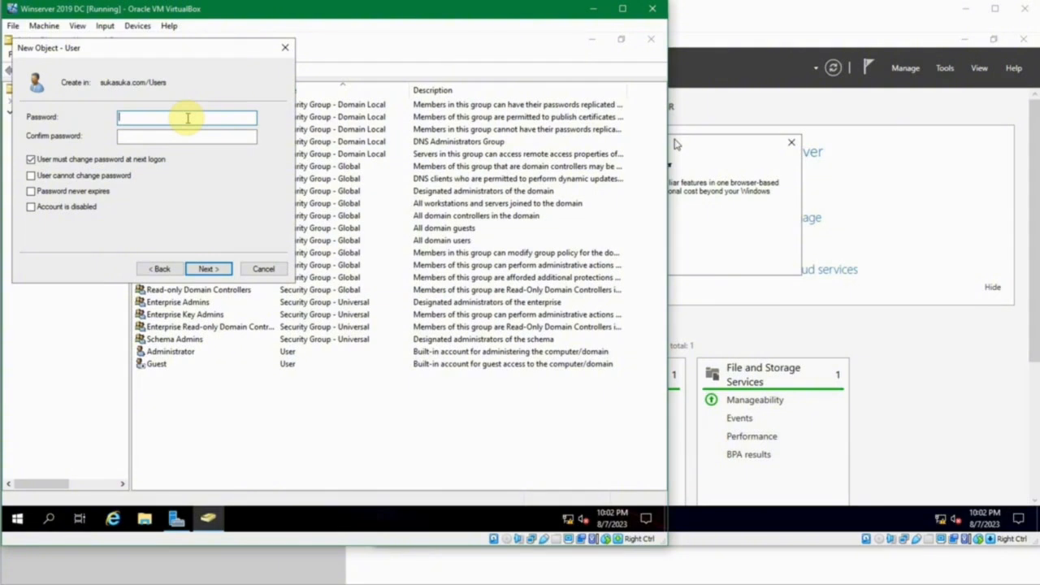
{"action": "type", "text": "************"}
{"action": "key", "text": "Tab"}
{"action": "type", "text": "********"}
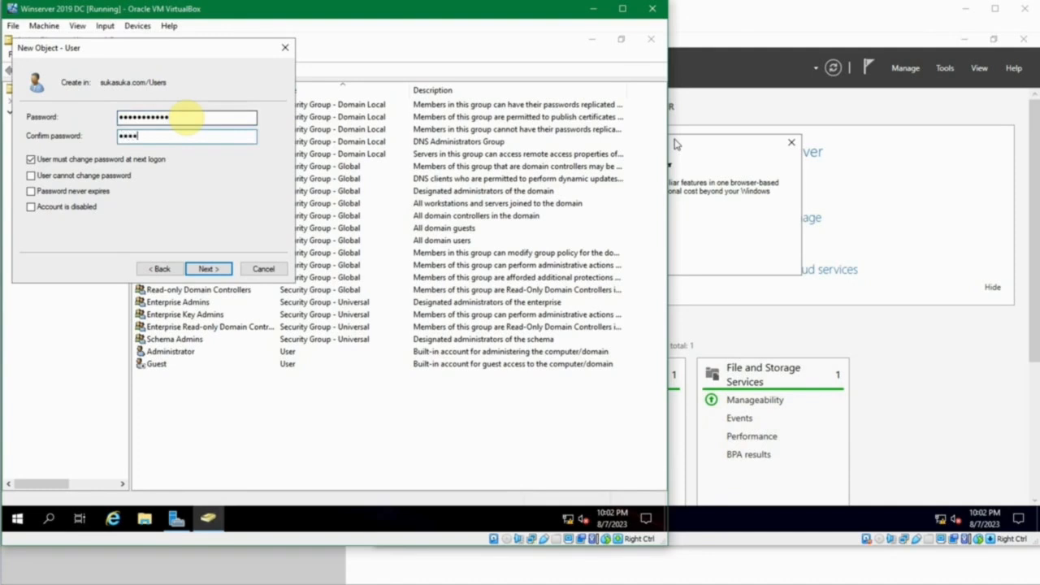
{"action": "type", "text": "****"}
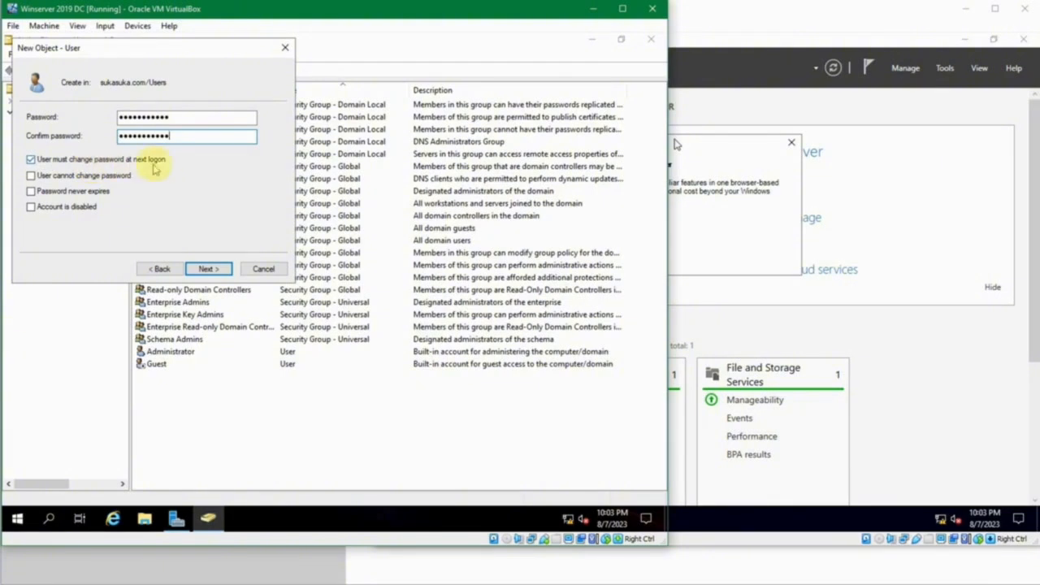
- Untick 'User must change password at next logon', tick 'Password never expires', and continue to the summary
{"action": "left_click", "coordinate": [71, 162]}
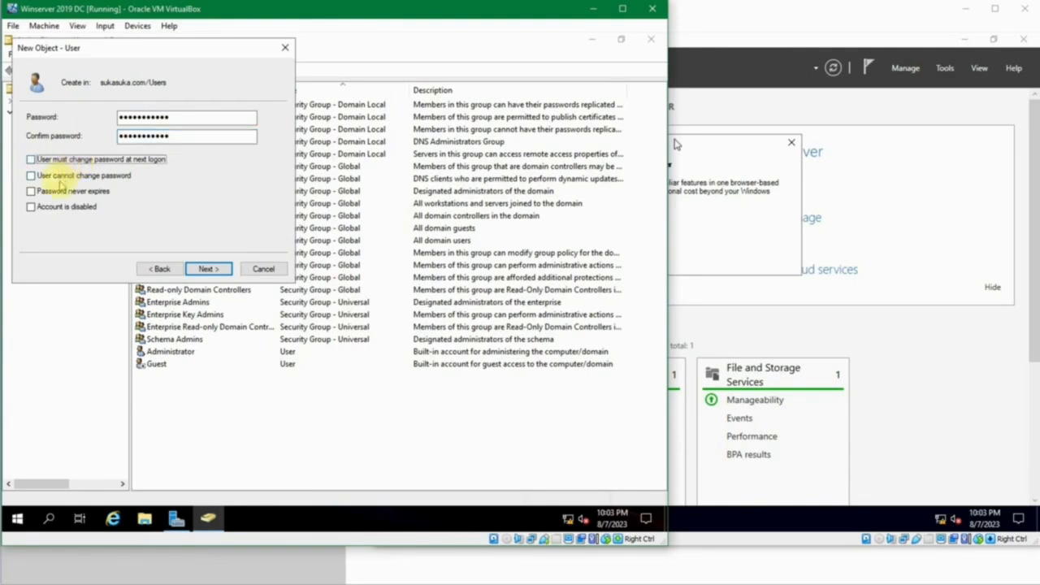
{"action": "left_click", "coordinate": [60, 191]}
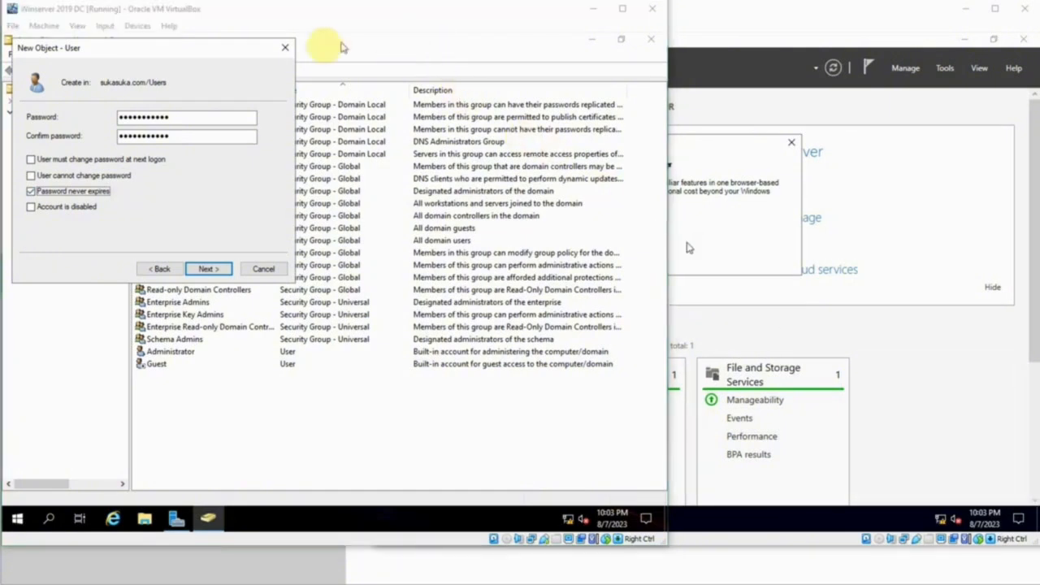
{"action": "left_click", "coordinate": [234, 47]}
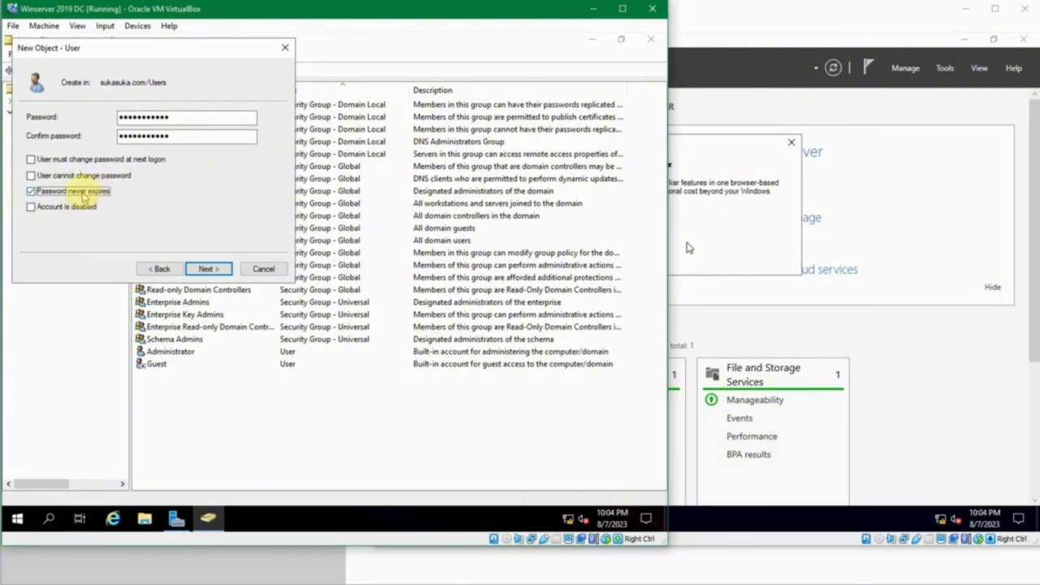
{"action": "left_click", "coordinate": [208, 269]}
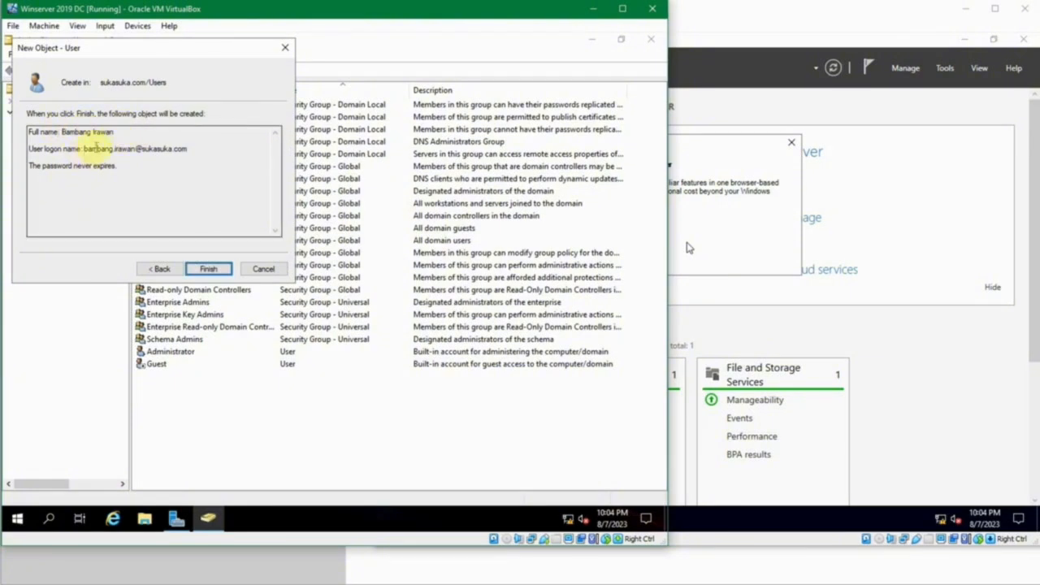
- Review the logon name on the summary page and finish creating the user account
{"action": "left_click_drag", "start_coordinate": [97, 147], "coordinate": [135, 149]}
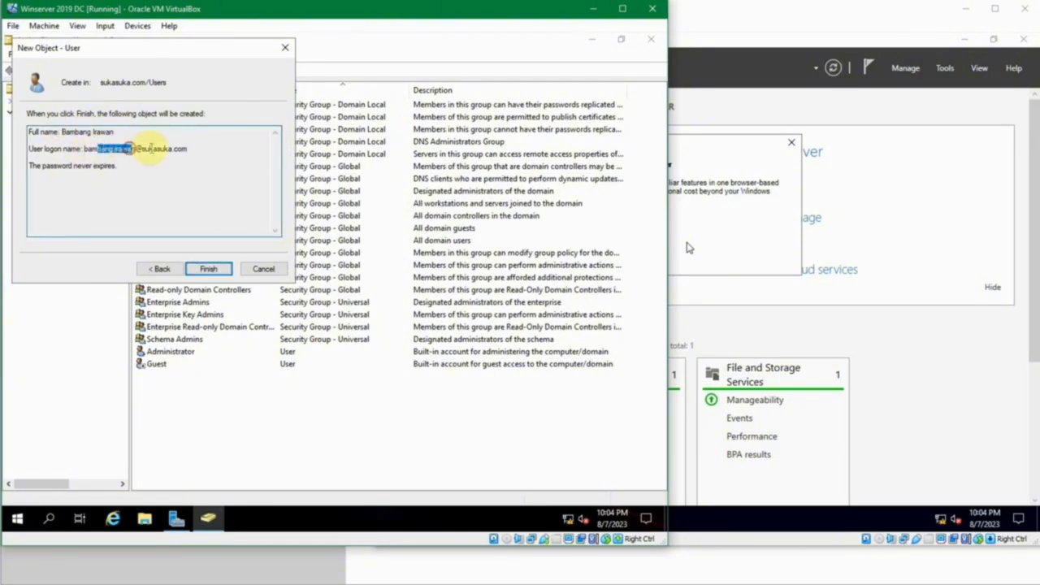
{"action": "left_click", "coordinate": [151, 148]}
{"action": "left_click", "coordinate": [192, 149]}
{"action": "left_click", "coordinate": [134, 166]}
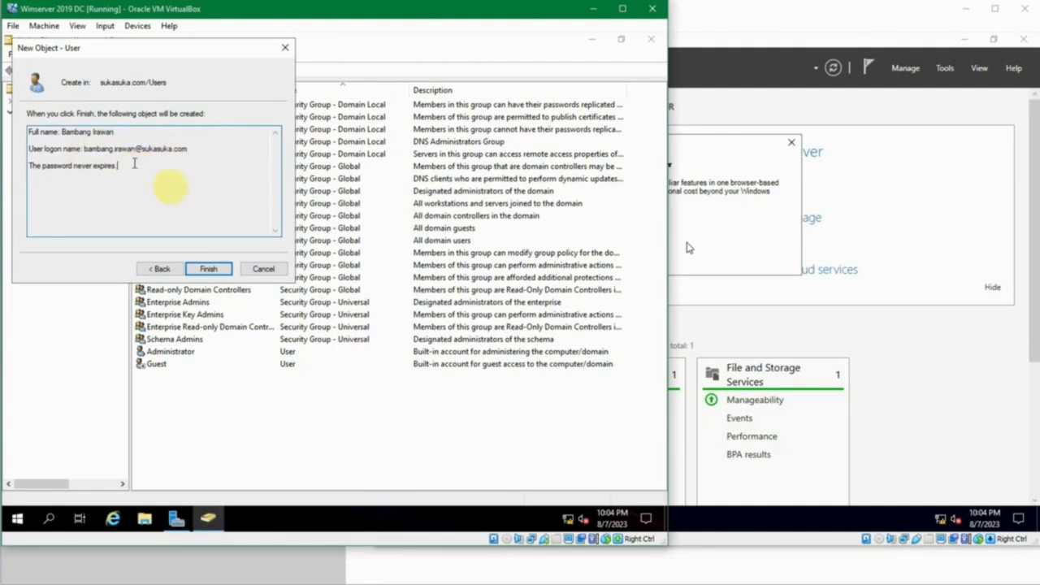
{"action": "left_click", "coordinate": [209, 269]}
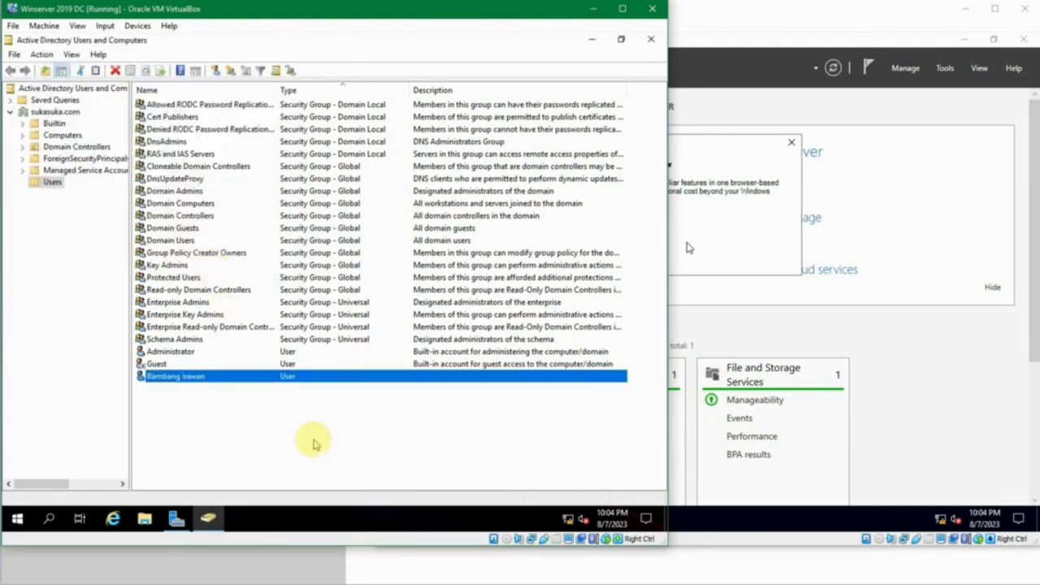
{"action": "left_click", "coordinate": [315, 444]}
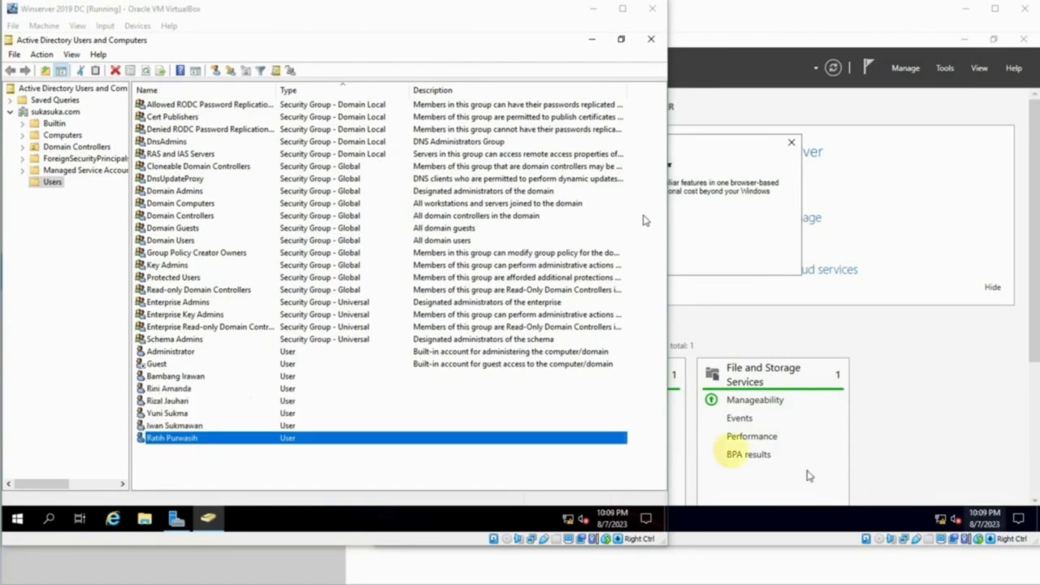
- Sort the Users list by Name then Type, peek at Administrator properties, and select the new user
{"action": "left_click", "coordinate": [204, 89]}
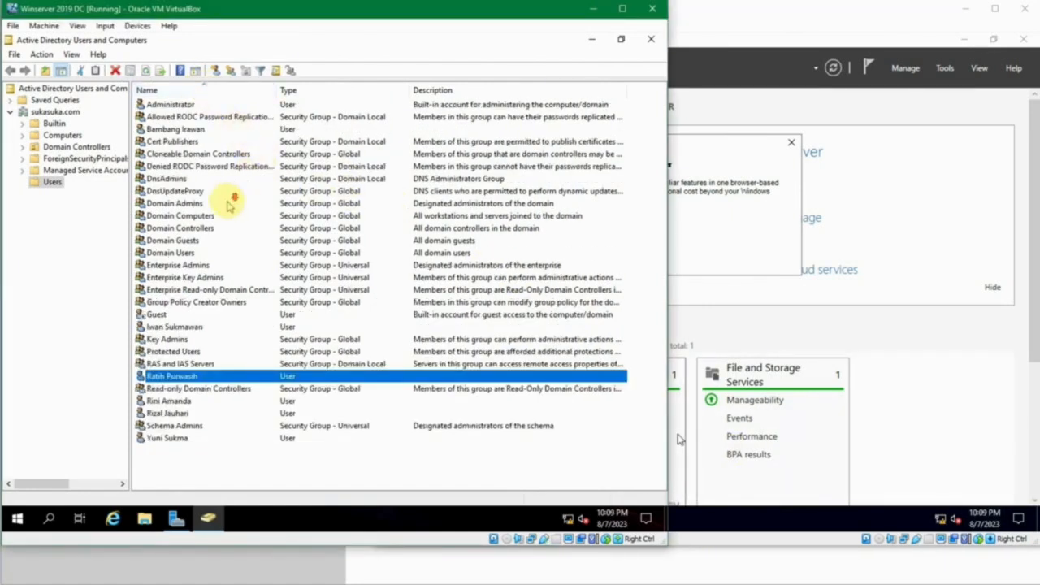
{"action": "left_click", "coordinate": [318, 96]}
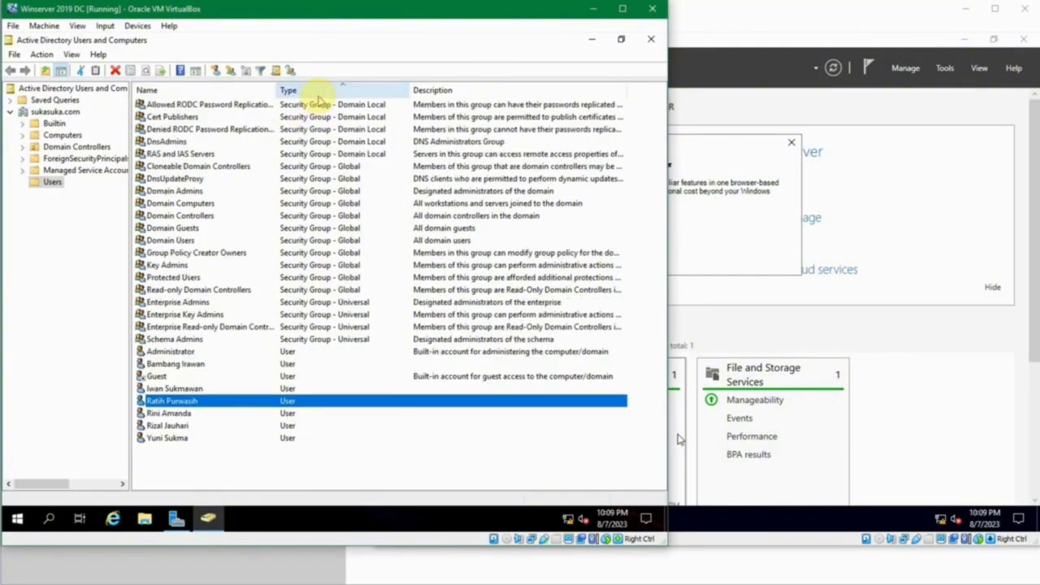
{"action": "left_click", "coordinate": [233, 351]}
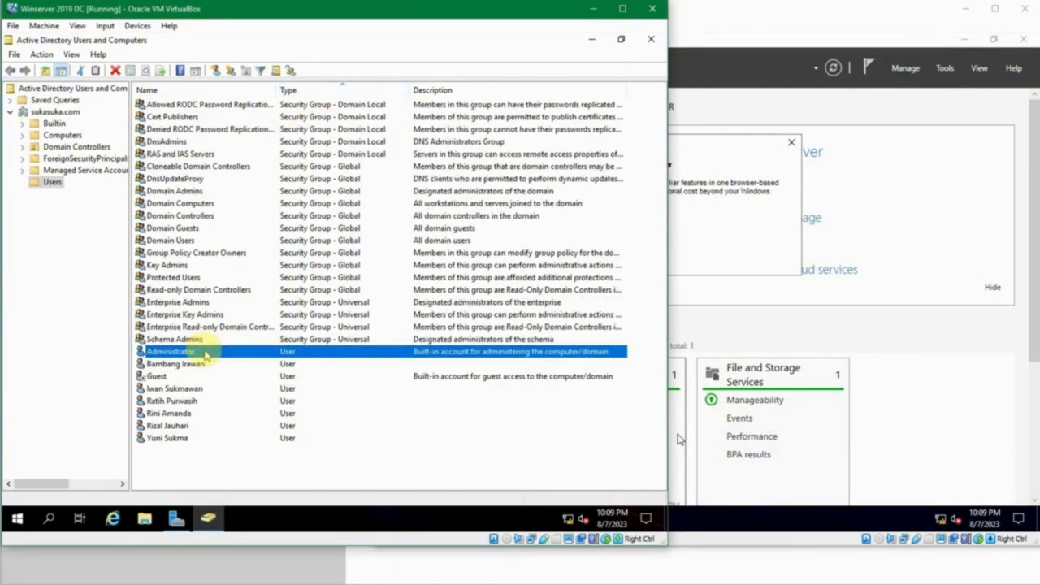
{"action": "double_click", "coordinate": [203, 351]}
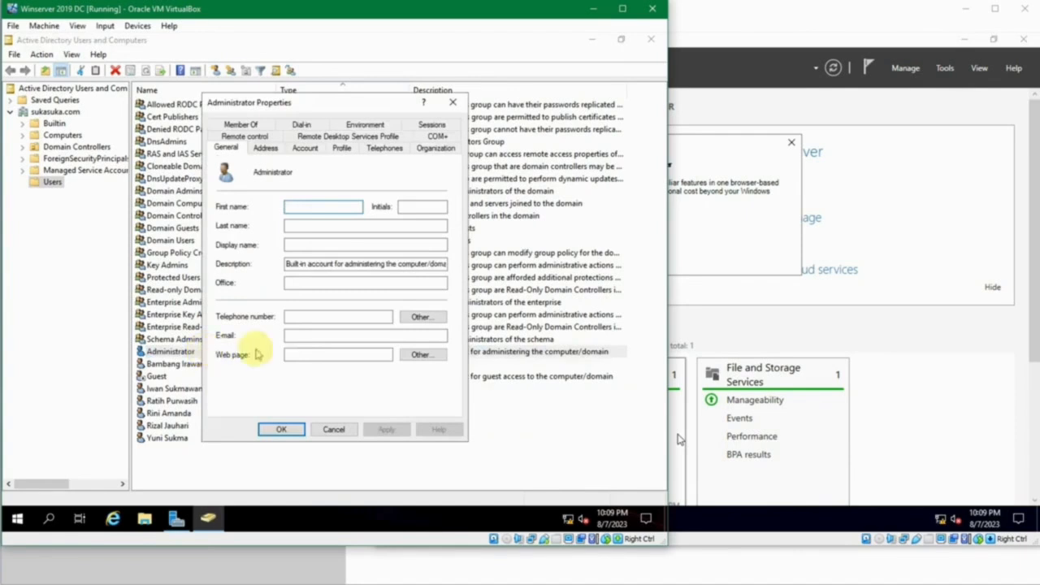
{"action": "left_click", "coordinate": [333, 430]}
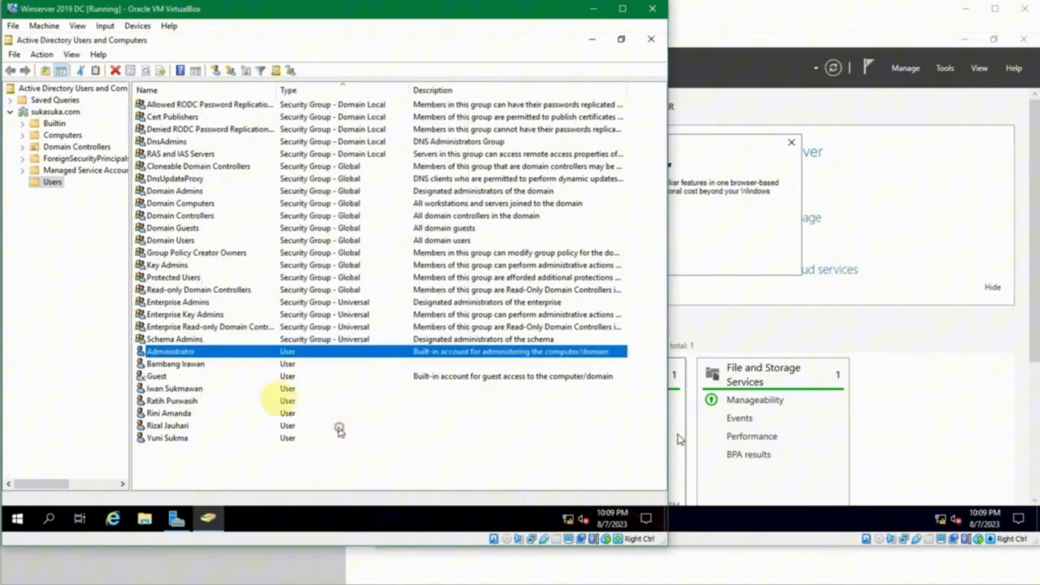
{"action": "left_click", "coordinate": [207, 366]}
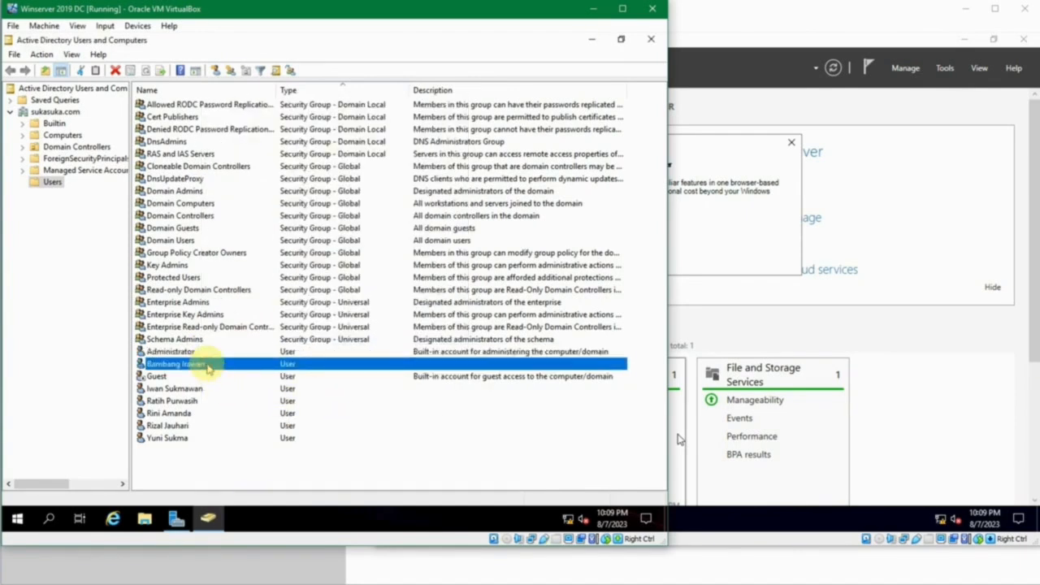
- Open the new user's Properties and review the first name, last name, initials and display name
{"action": "double_click", "coordinate": [208, 363]}
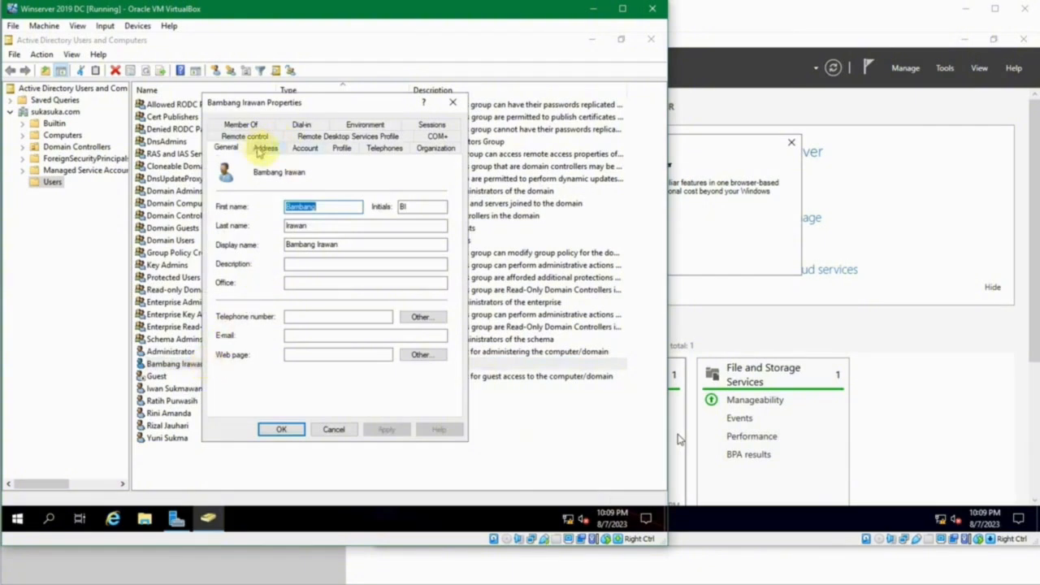
{"action": "left_click", "coordinate": [338, 208]}
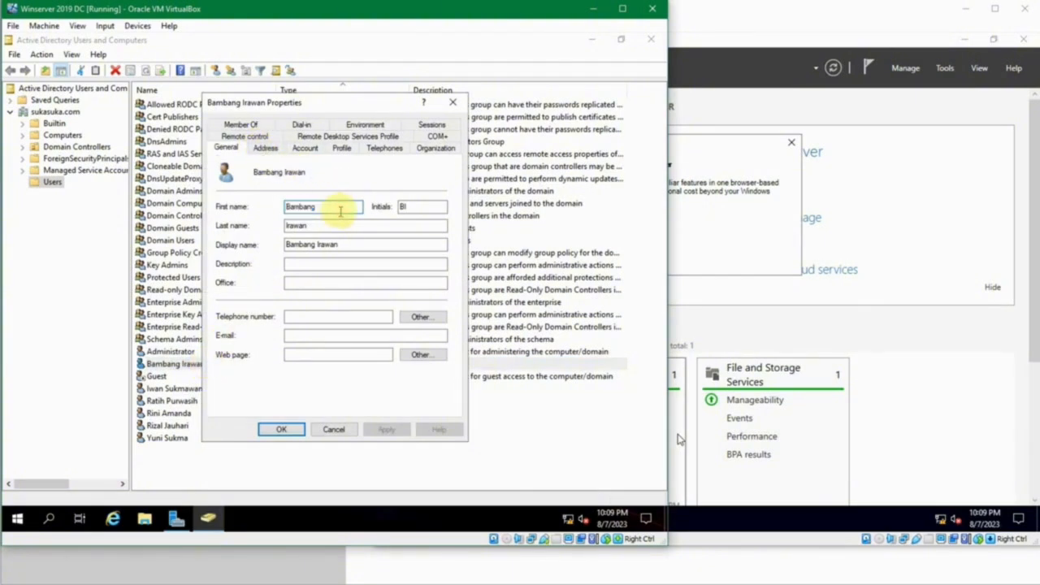
{"action": "left_click", "coordinate": [325, 225]}
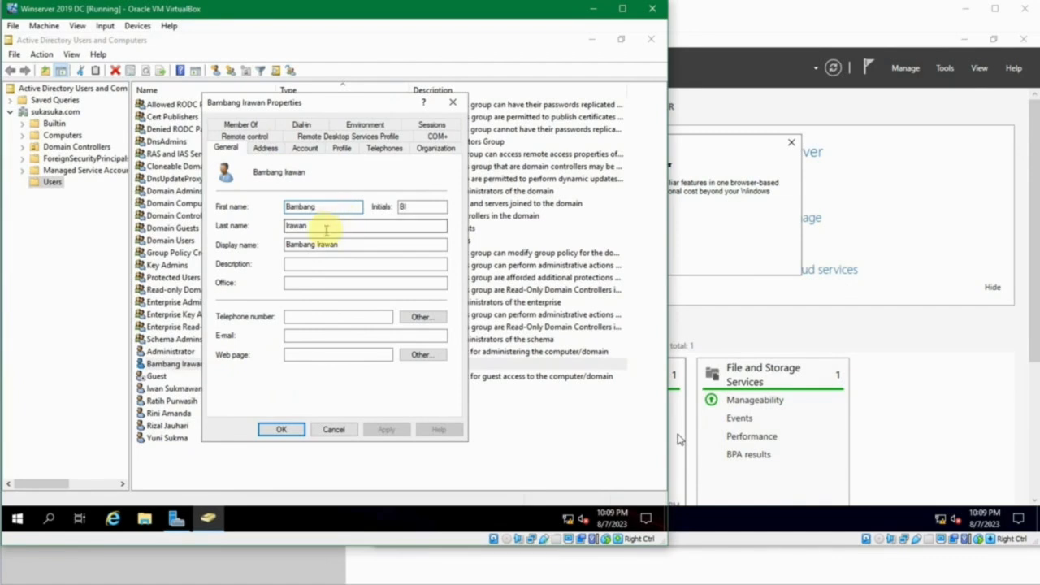
{"action": "left_click", "coordinate": [424, 205]}
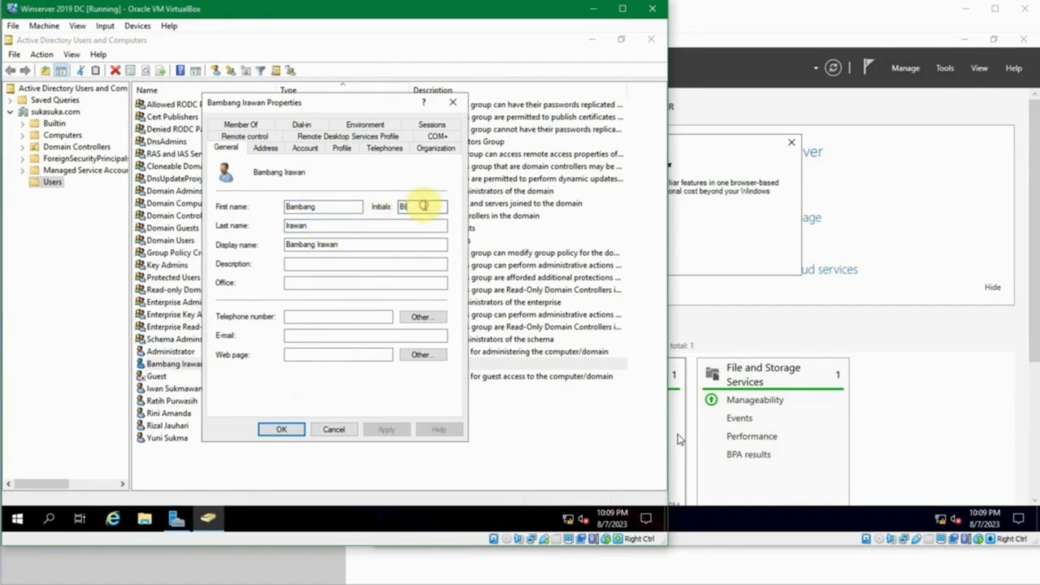
{"action": "left_click", "coordinate": [347, 244]}
{"action": "left_click_drag", "start_coordinate": [347, 245], "coordinate": [248, 239]}
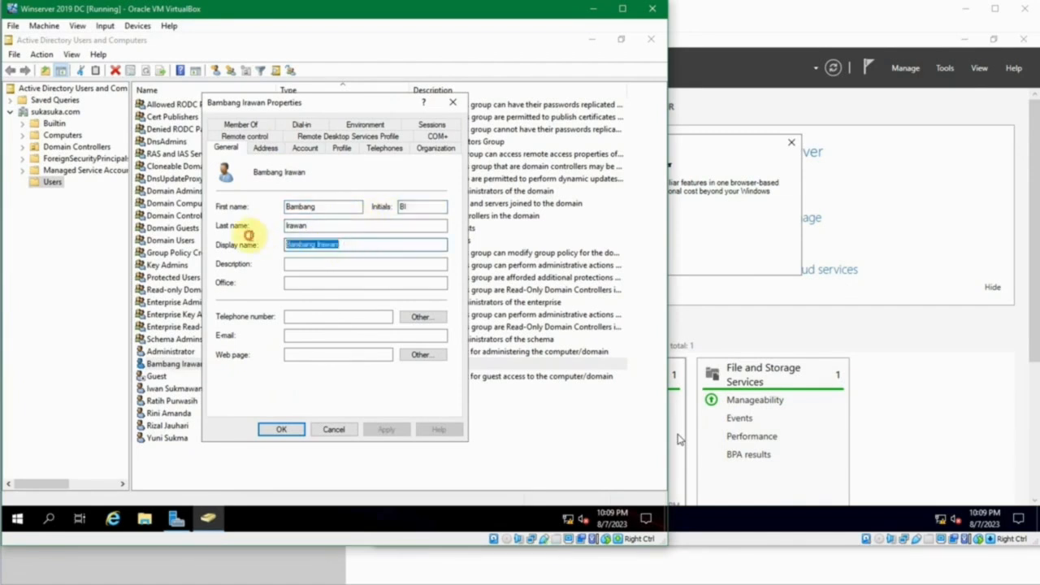
{"action": "left_click", "coordinate": [359, 239]}
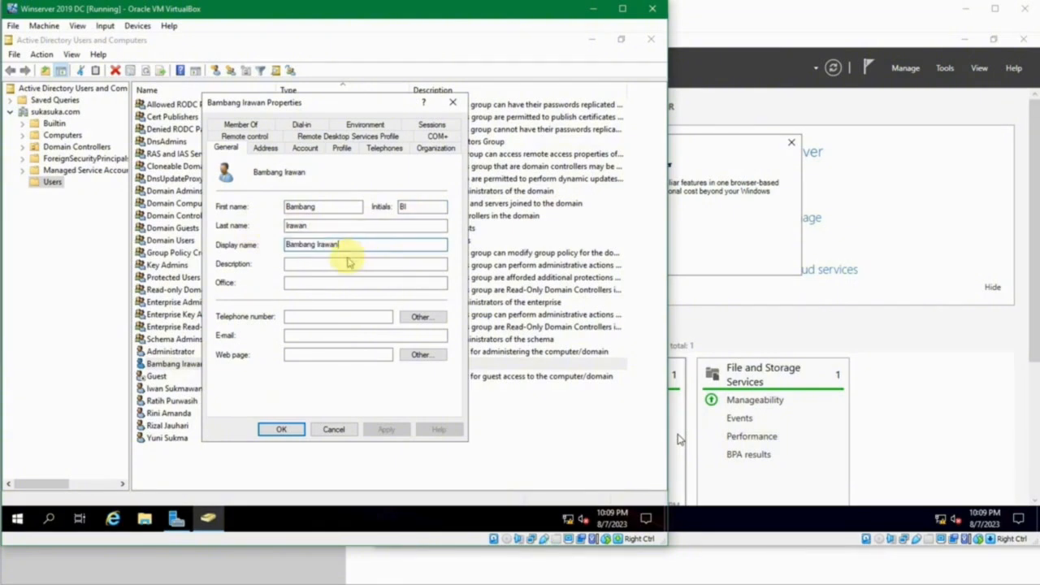
- Set the description to 'Manager Legal' and leave the Office field empty
{"action": "left_click", "coordinate": [346, 261]}
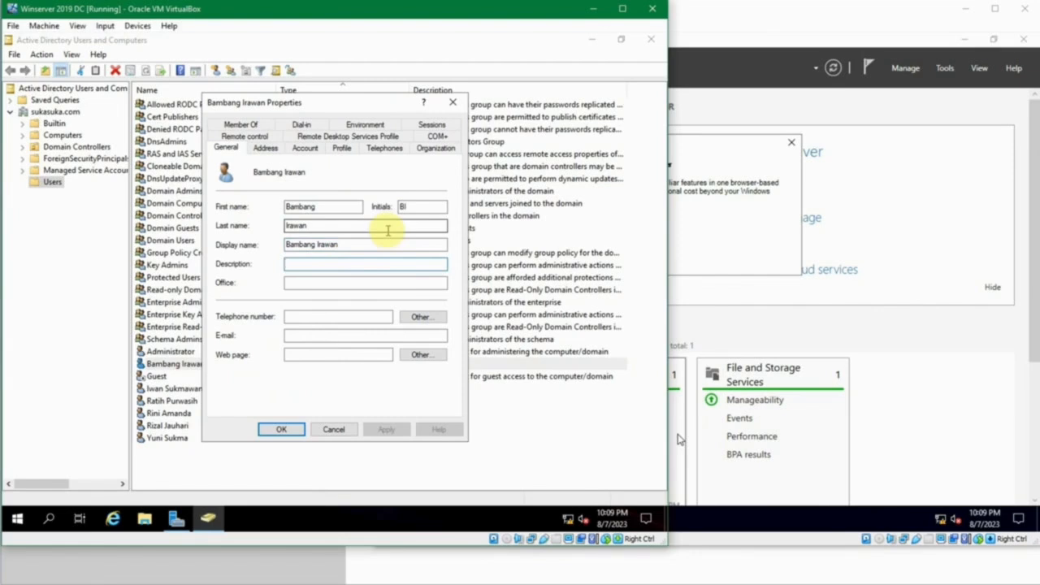
{"action": "type", "text": "Divisi Lewa"}
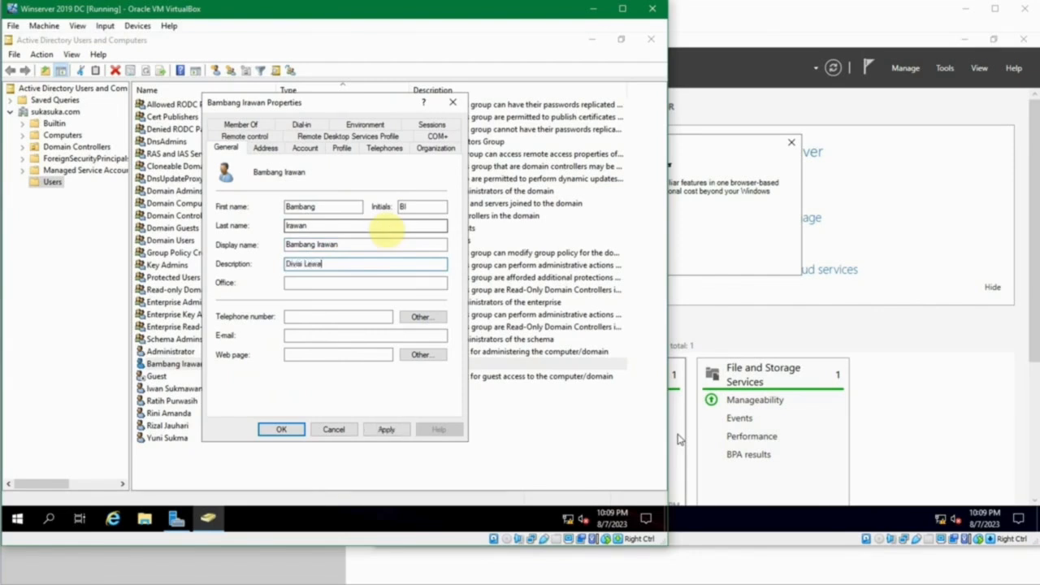
{"action": "key", "text": "ctrl+a"}
{"action": "type", "text": "Ma"}
{"action": "key", "text": "Tab"}
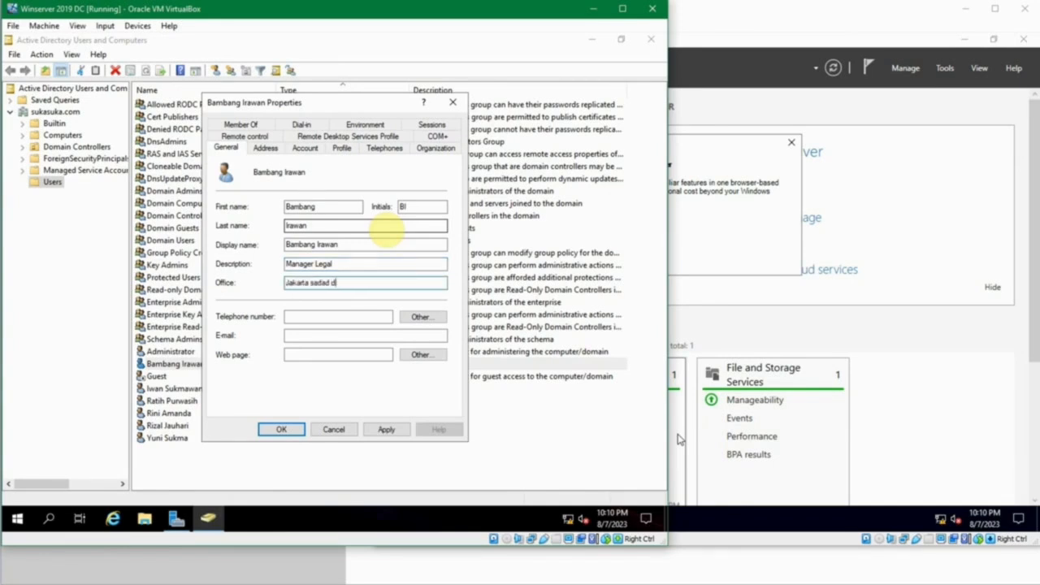
{"action": "key", "text": "ctrl+a"}
{"action": "key", "text": "BackSpace"}
{"action": "key", "text": "Tab"}
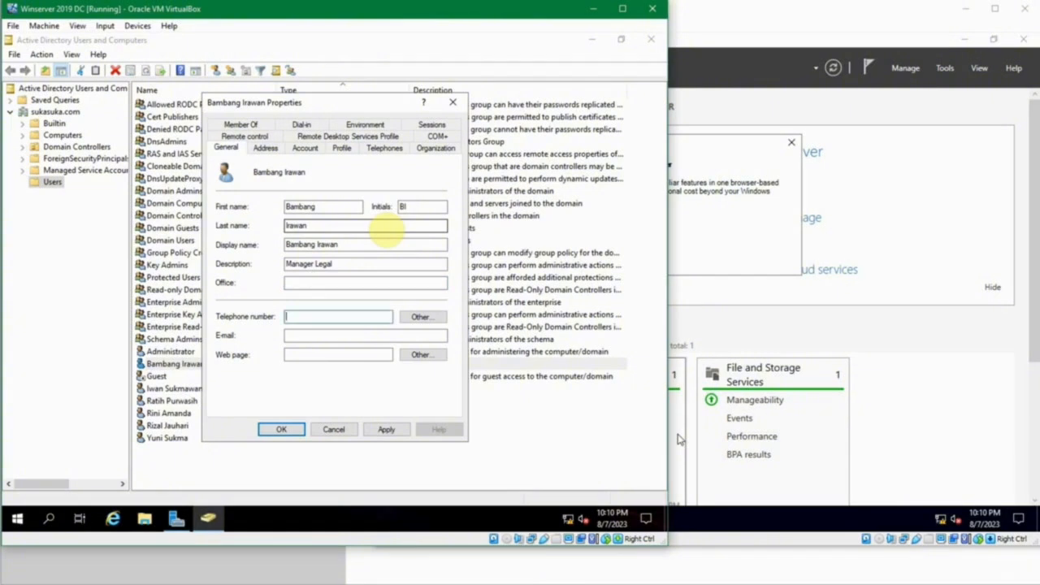
{"action": "key", "text": "Tab"}
{"action": "key", "text": "Tab"}
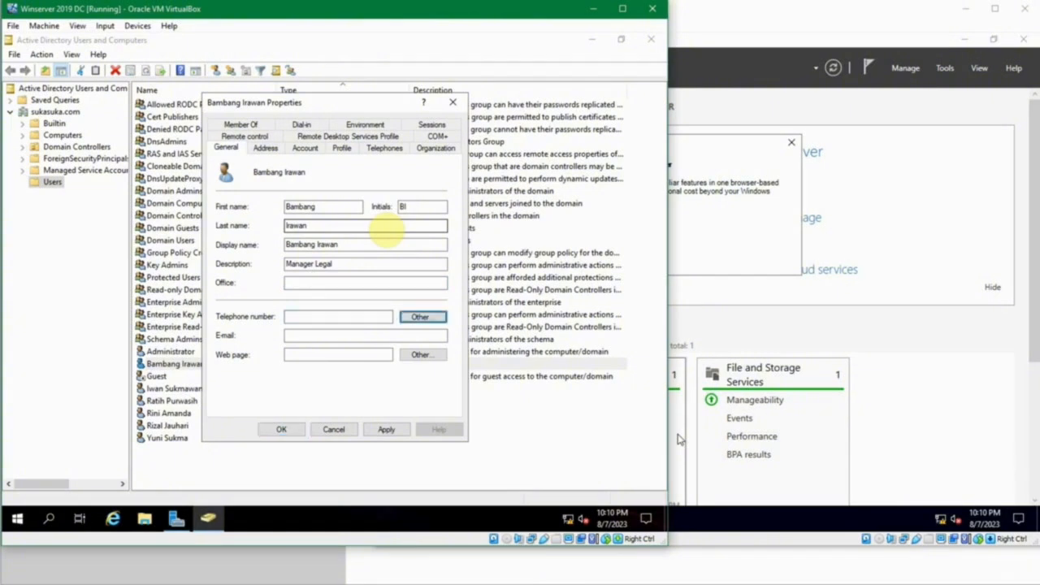
{"action": "key", "text": "Tab"}
{"action": "key", "text": "Tab"}
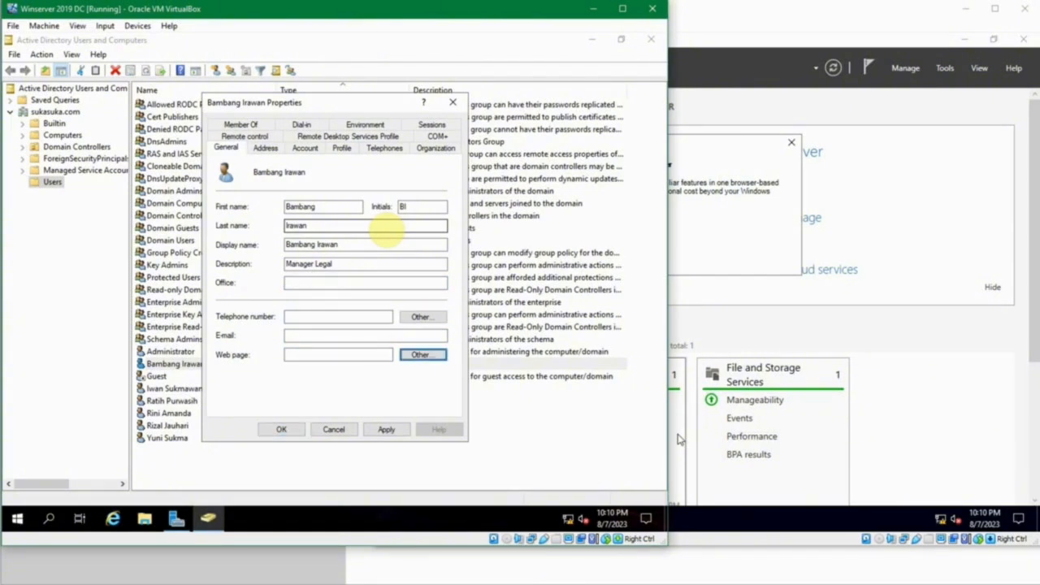
{"action": "left_click", "coordinate": [266, 148]}
{"action": "left_click", "coordinate": [225, 151]}
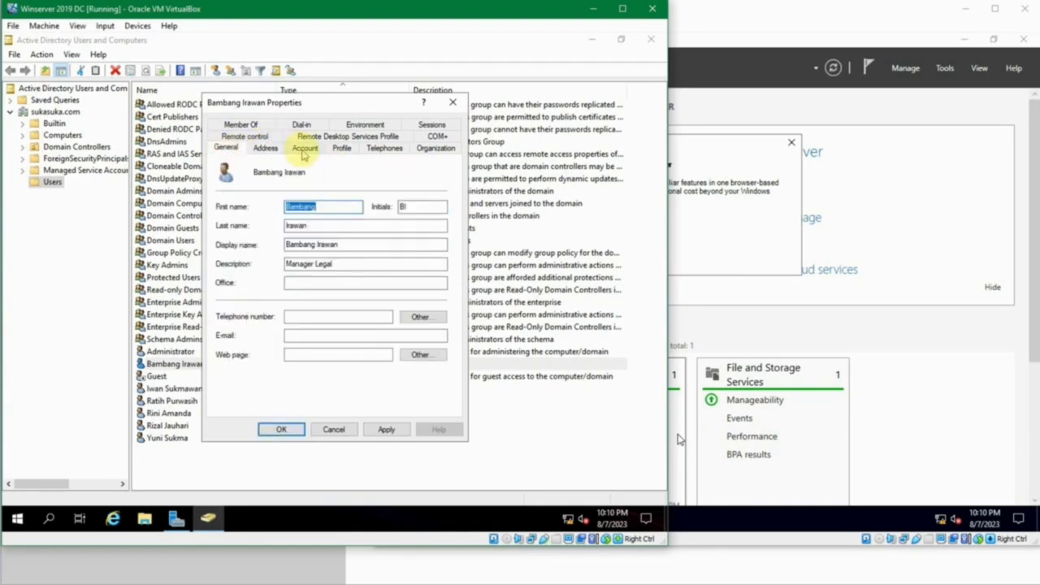
- Look over the Address tab's street and country fields, then show the user's Account tab settings
{"action": "left_click", "coordinate": [266, 148]}
{"action": "left_click", "coordinate": [331, 181]}
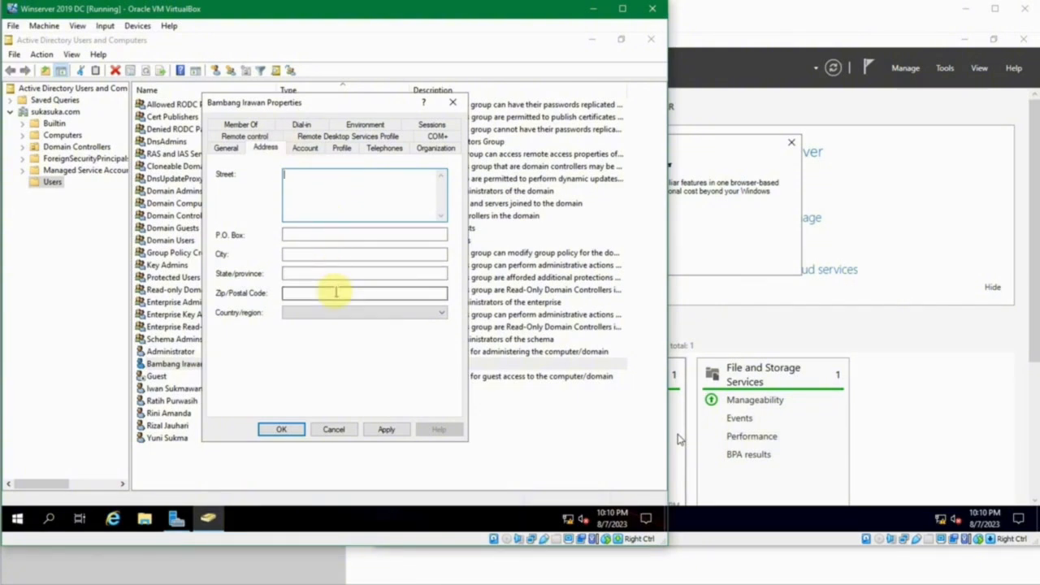
{"action": "left_click", "coordinate": [355, 312]}
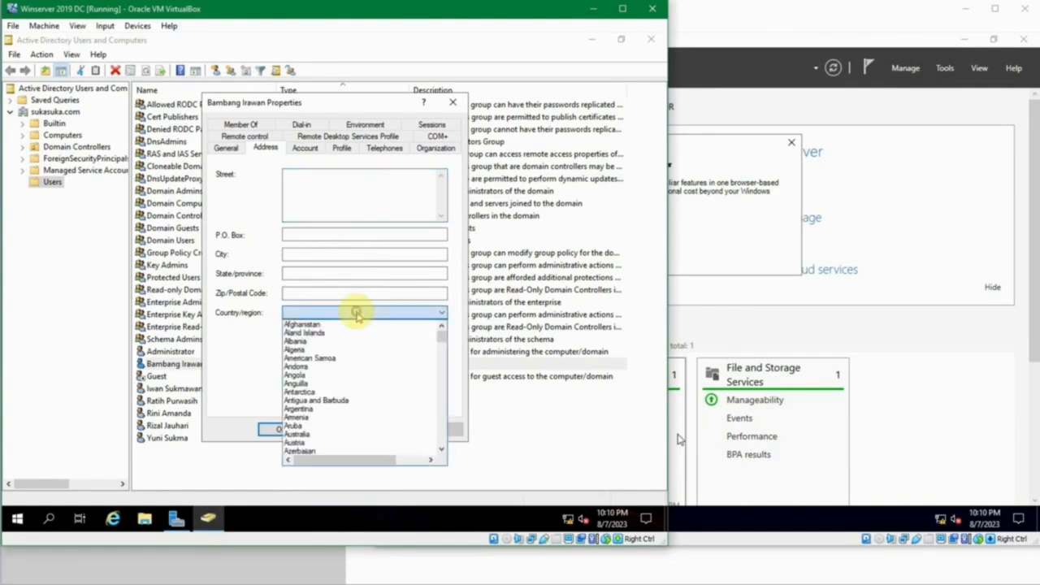
{"action": "left_click", "coordinate": [356, 313]}
{"action": "left_click", "coordinate": [305, 150]}
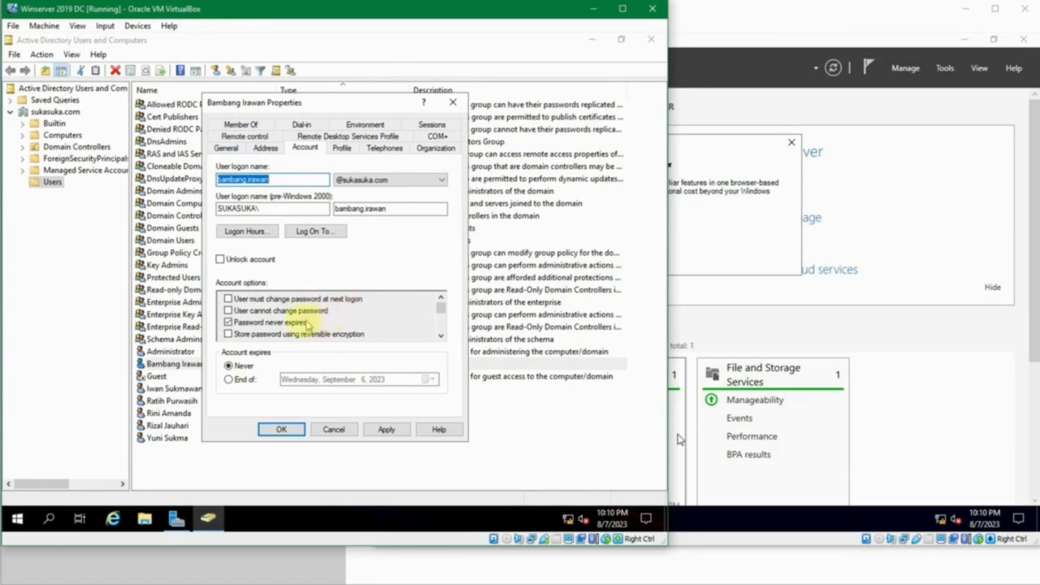
- Try an account expiry of December 1, 2023, revert to Never, and open Logon Hours
{"action": "left_click", "coordinate": [245, 380]}
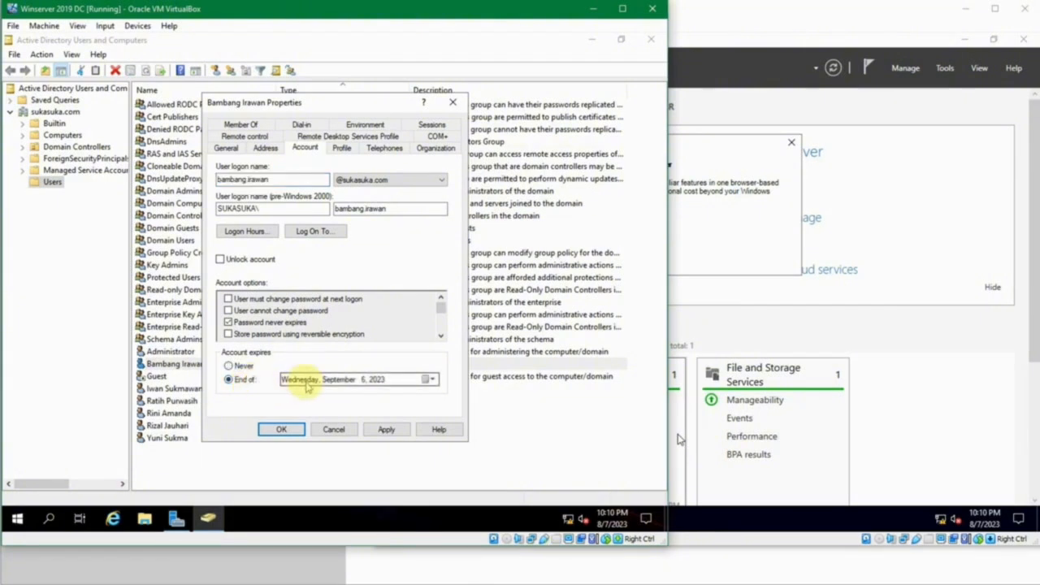
{"action": "left_click", "coordinate": [428, 381]}
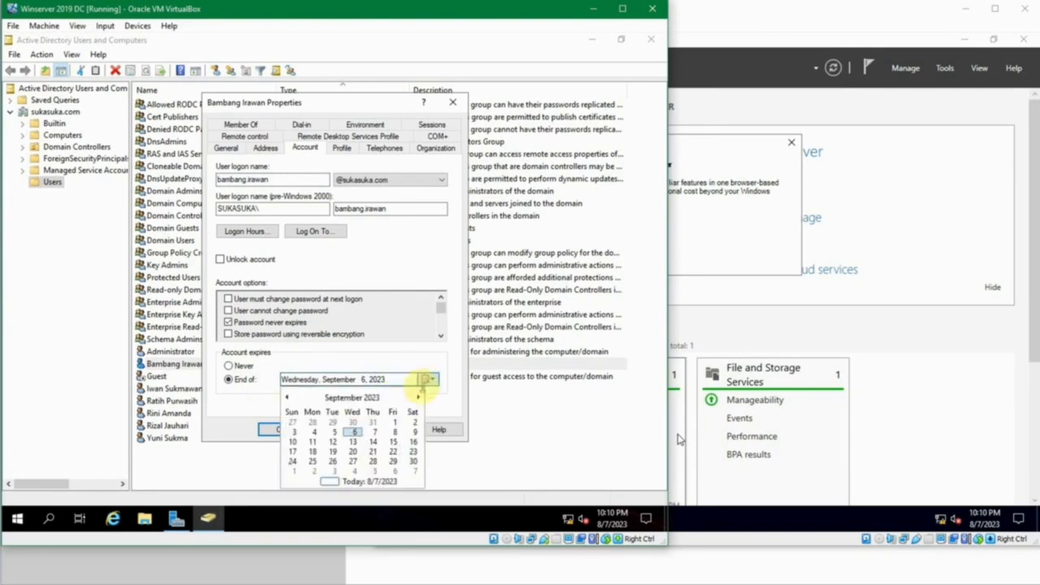
{"action": "left_click", "coordinate": [415, 398]}
{"action": "left_click", "coordinate": [416, 398]}
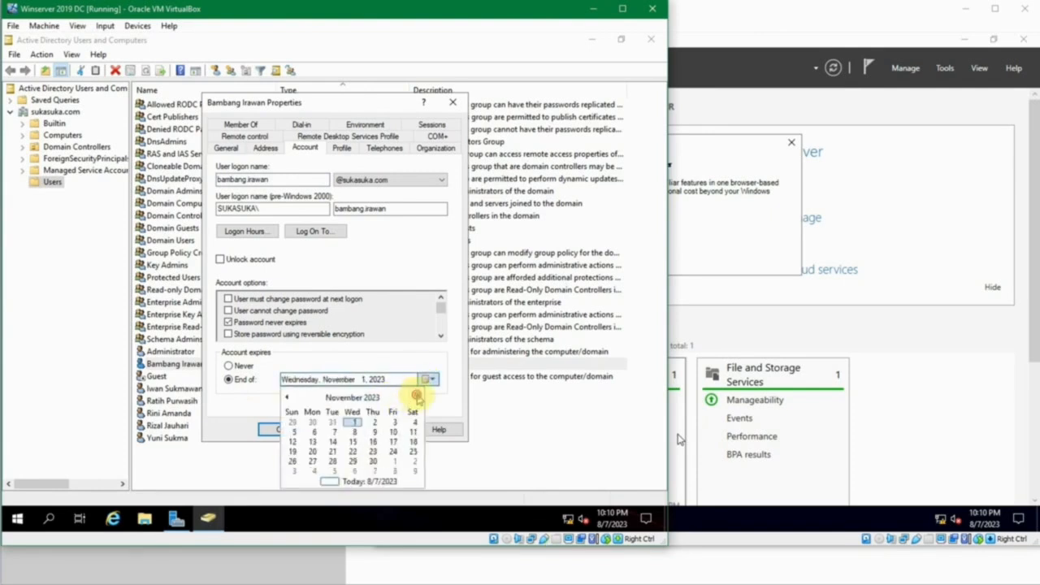
{"action": "left_click", "coordinate": [416, 397]}
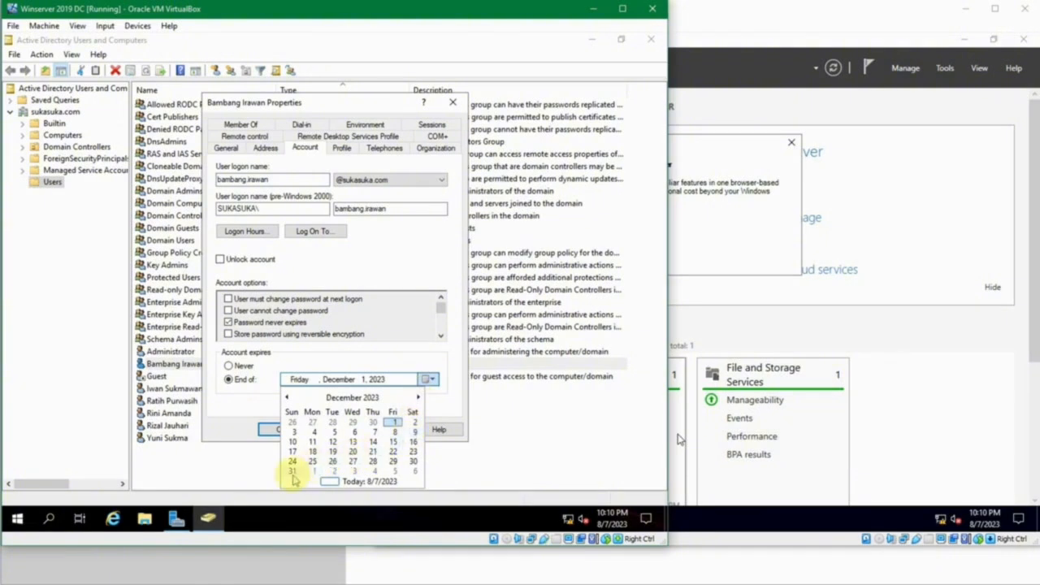
{"action": "left_click", "coordinate": [396, 365]}
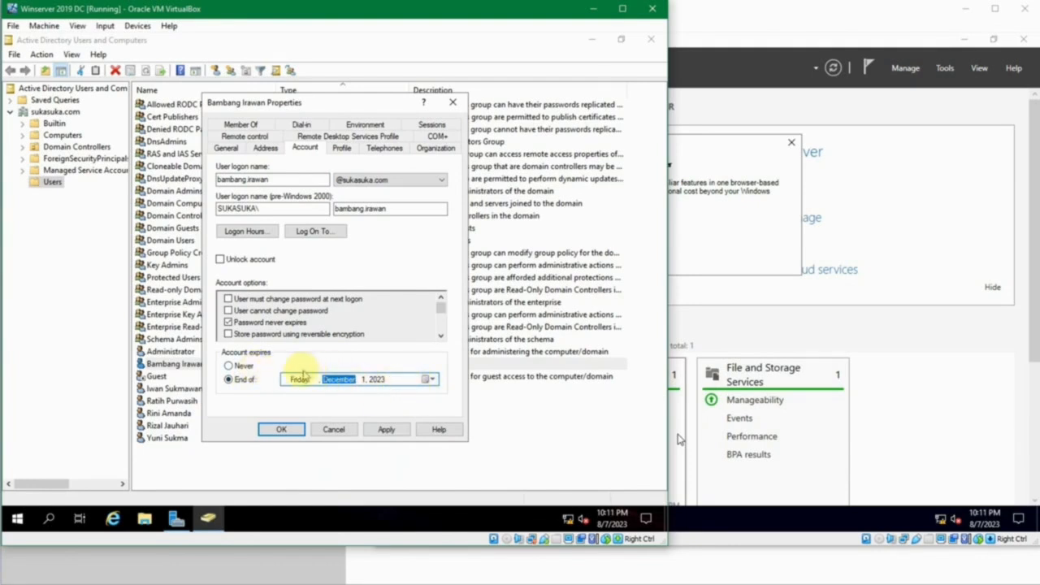
{"action": "left_click", "coordinate": [242, 367]}
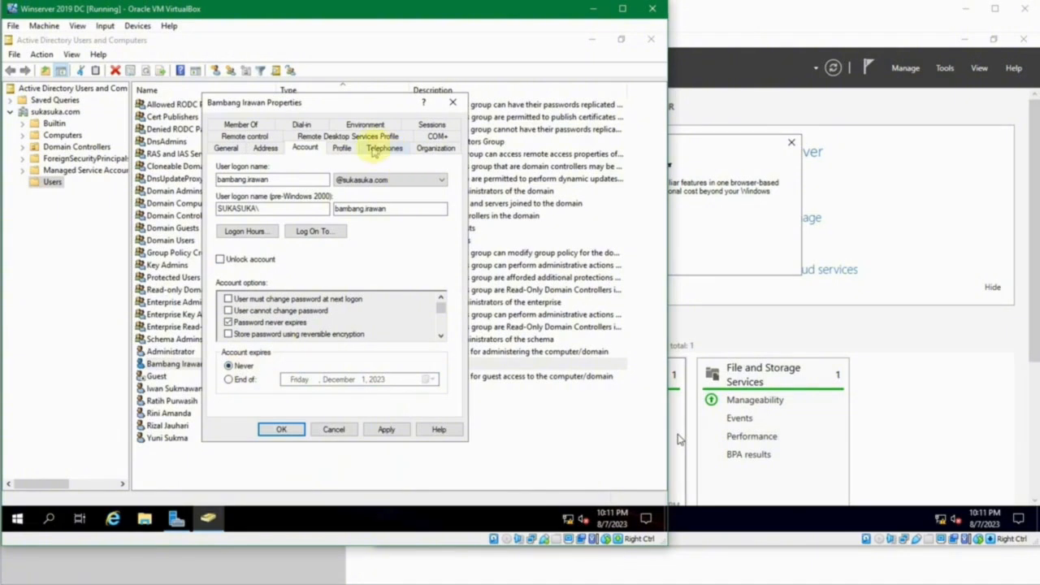
{"action": "left_click", "coordinate": [248, 231]}
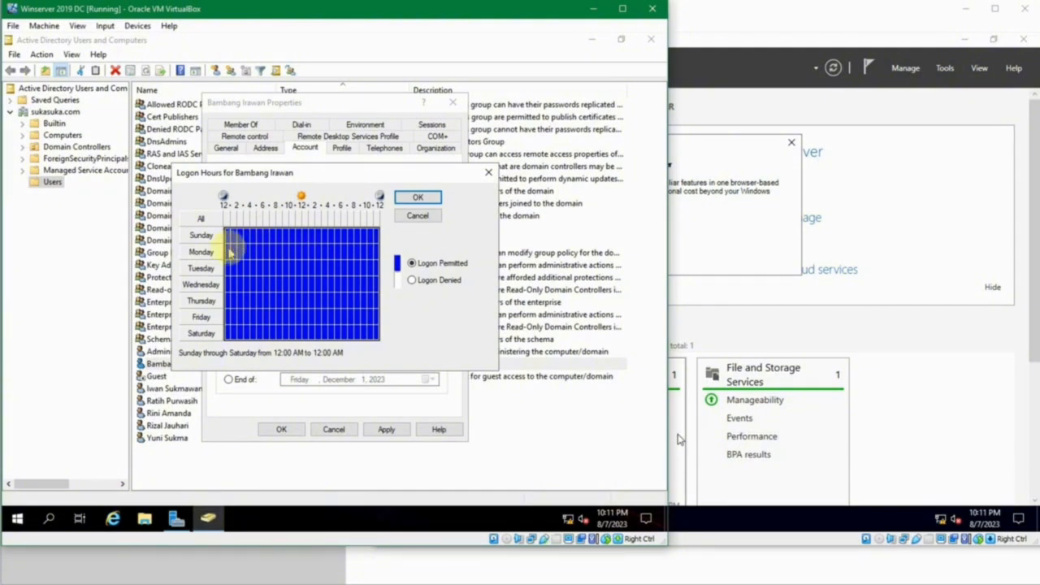
- Permit logon for all Monday–Friday hours and deny logon for all of Sunday
{"action": "left_click_drag", "start_coordinate": [230, 253], "coordinate": [376, 319]}
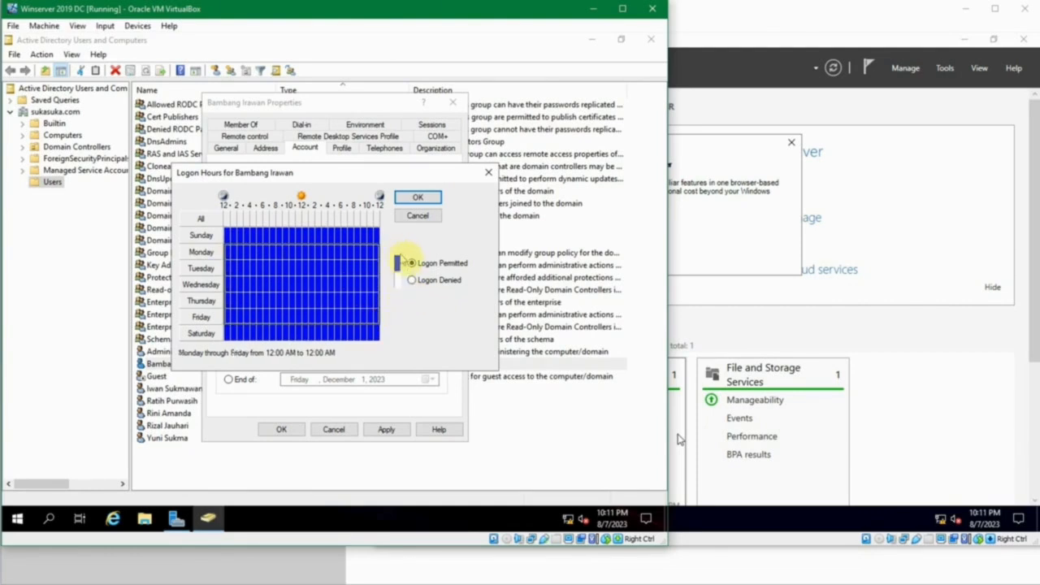
{"action": "left_click", "coordinate": [412, 266]}
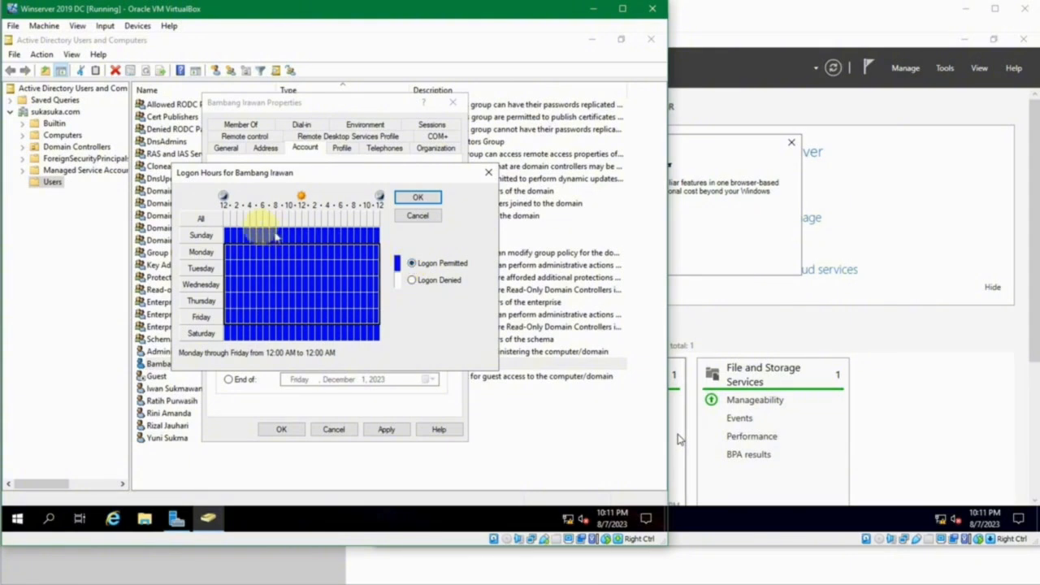
{"action": "left_click_drag", "start_coordinate": [230, 236], "coordinate": [387, 236]}
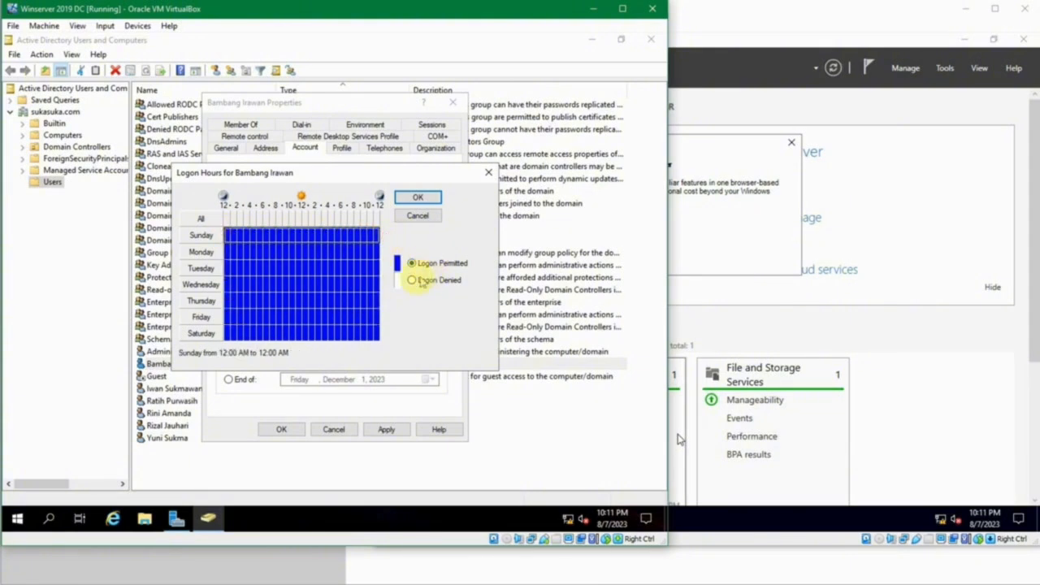
{"action": "left_click", "coordinate": [413, 280]}
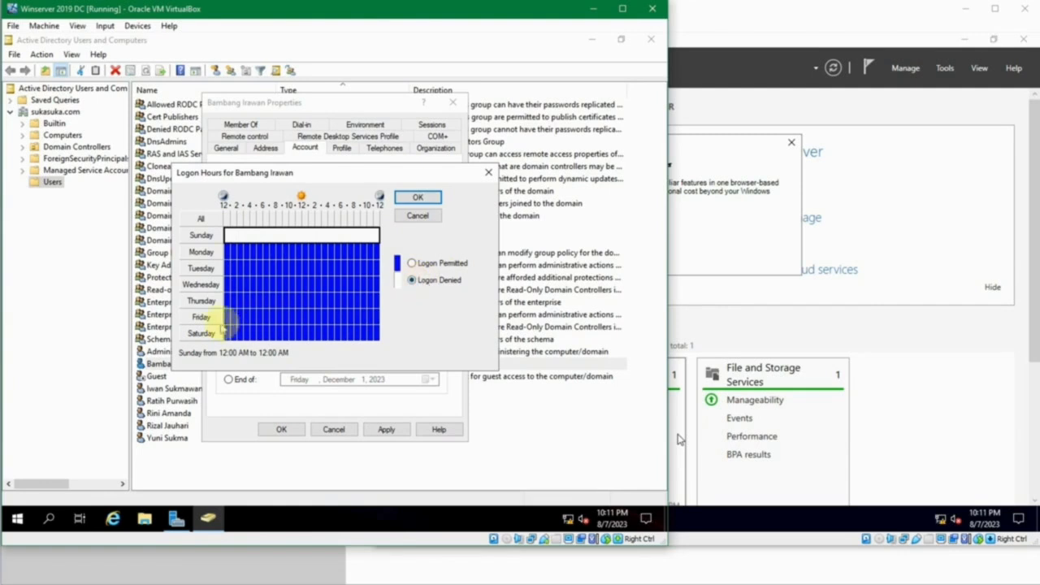
- Deny logon for all of Saturday, then check the Monday and Thursday hour slots
{"action": "left_click_drag", "start_coordinate": [230, 333], "coordinate": [387, 328]}
{"action": "left_click", "coordinate": [406, 265]}
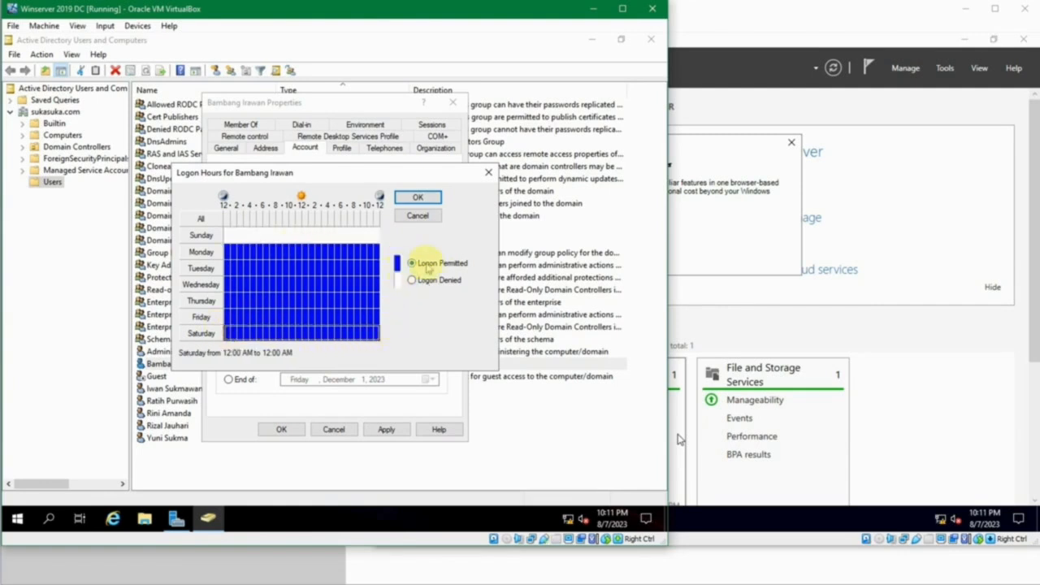
{"action": "left_click", "coordinate": [413, 280]}
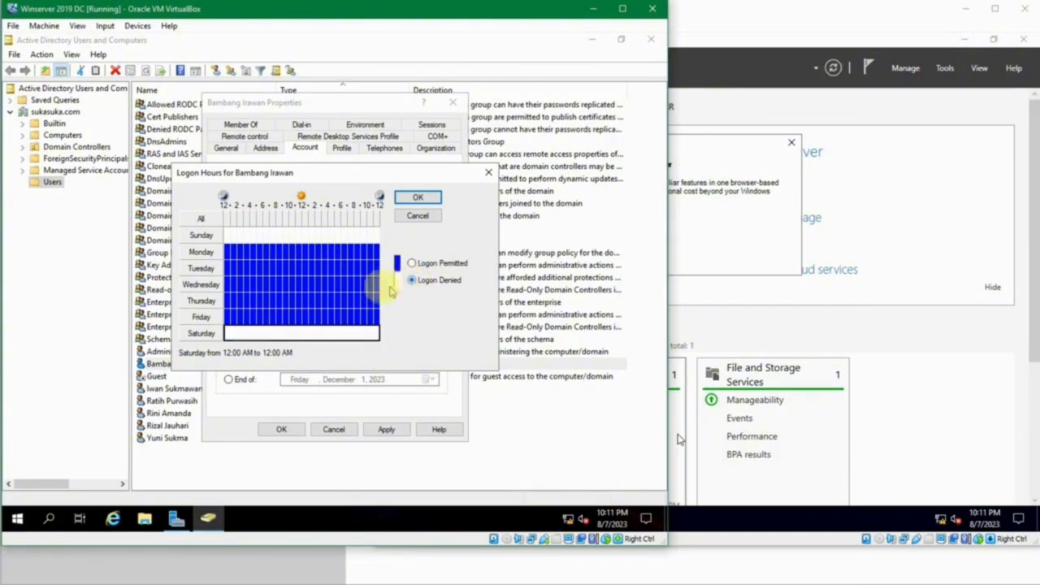
{"action": "left_click", "coordinate": [278, 254]}
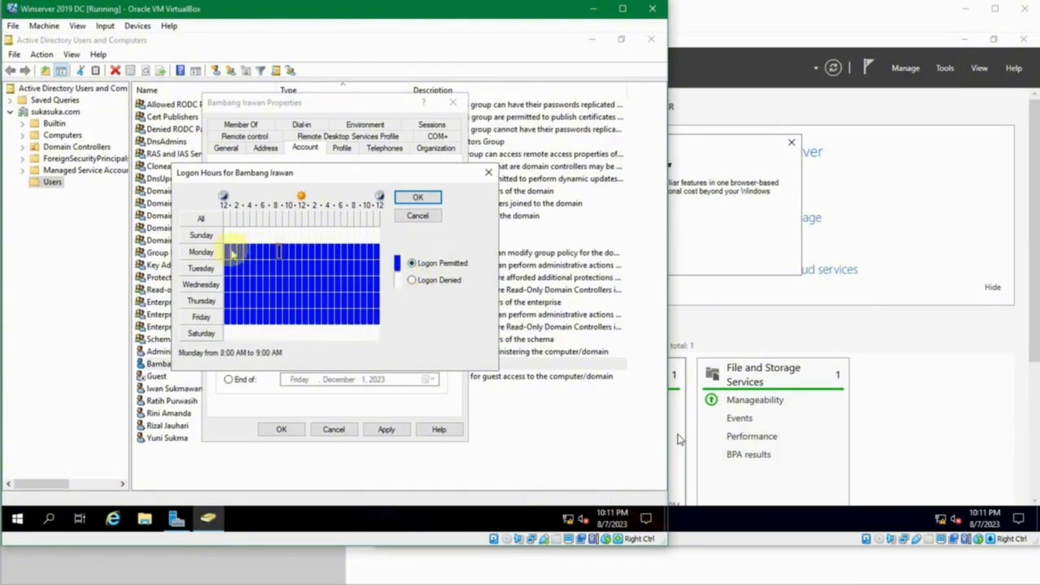
{"action": "left_click", "coordinate": [344, 301]}
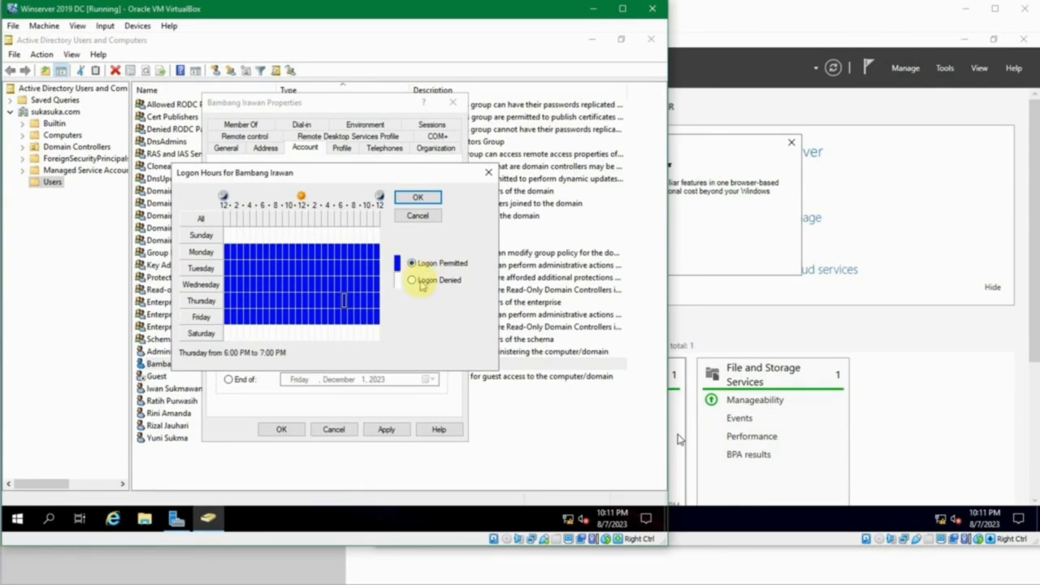
{"action": "left_click", "coordinate": [258, 252]}
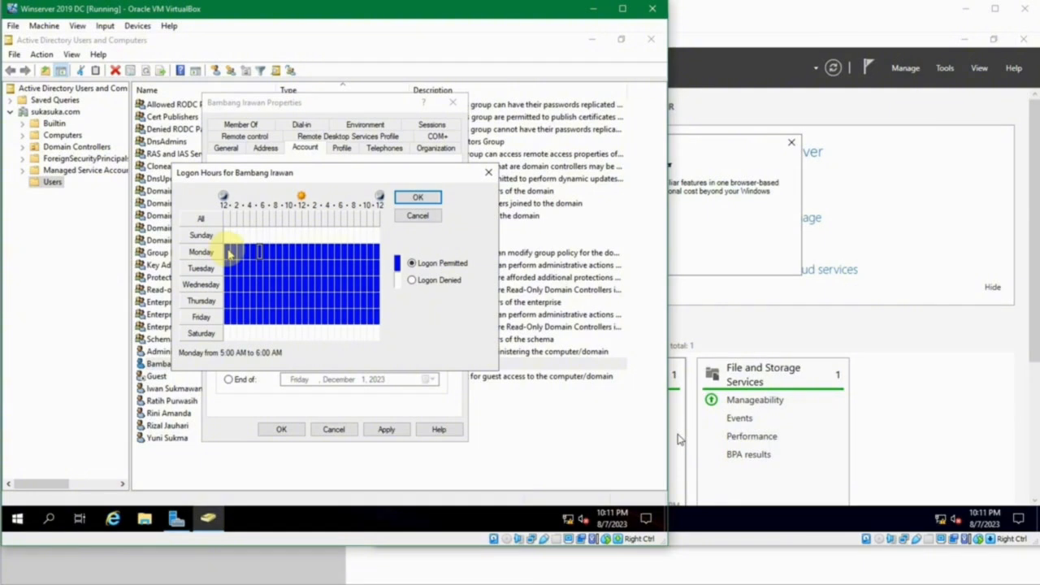
- Deny logon Monday–Friday from 12 AM to 6 AM
{"action": "left_click_drag", "start_coordinate": [229, 252], "coordinate": [260, 319]}
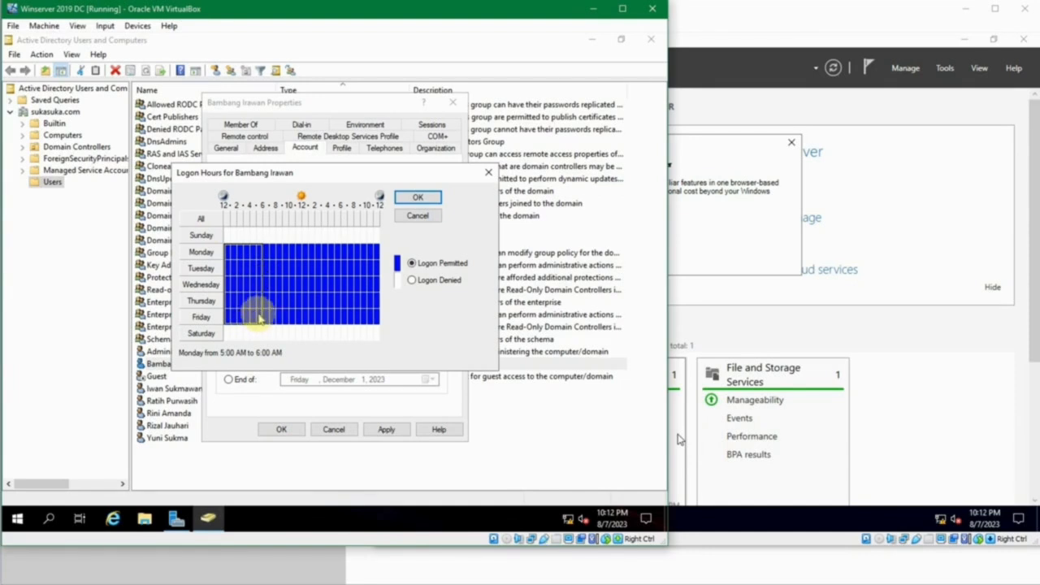
{"action": "left_click", "coordinate": [411, 280]}
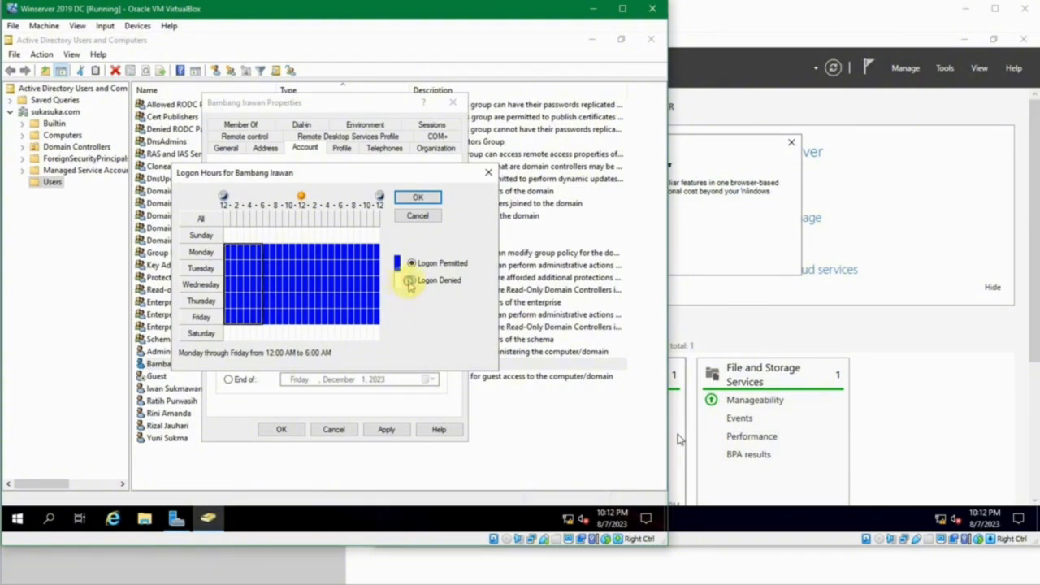
{"action": "left_click", "coordinate": [266, 252]}
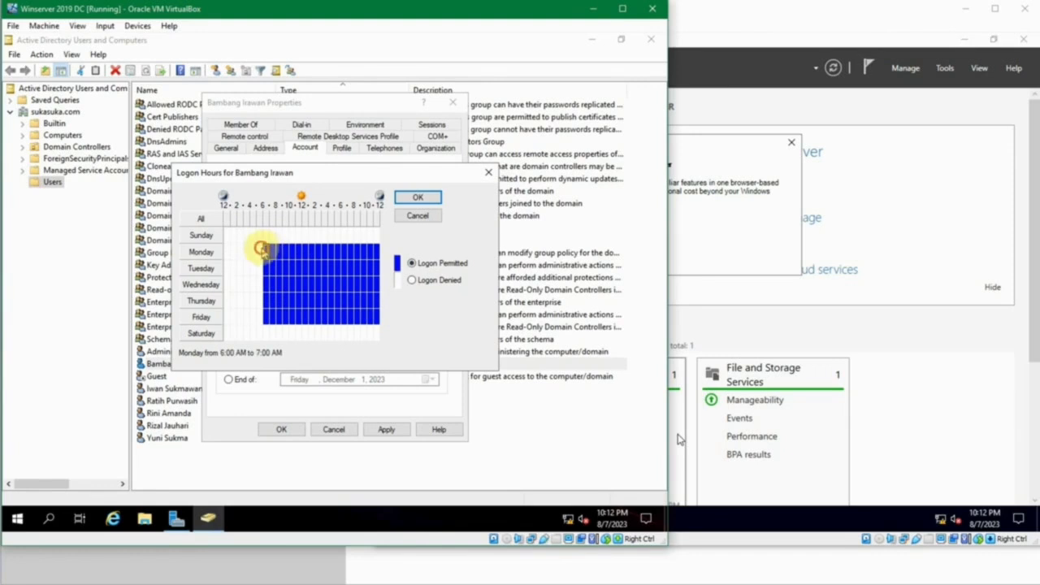
{"action": "left_click", "coordinate": [260, 252]}
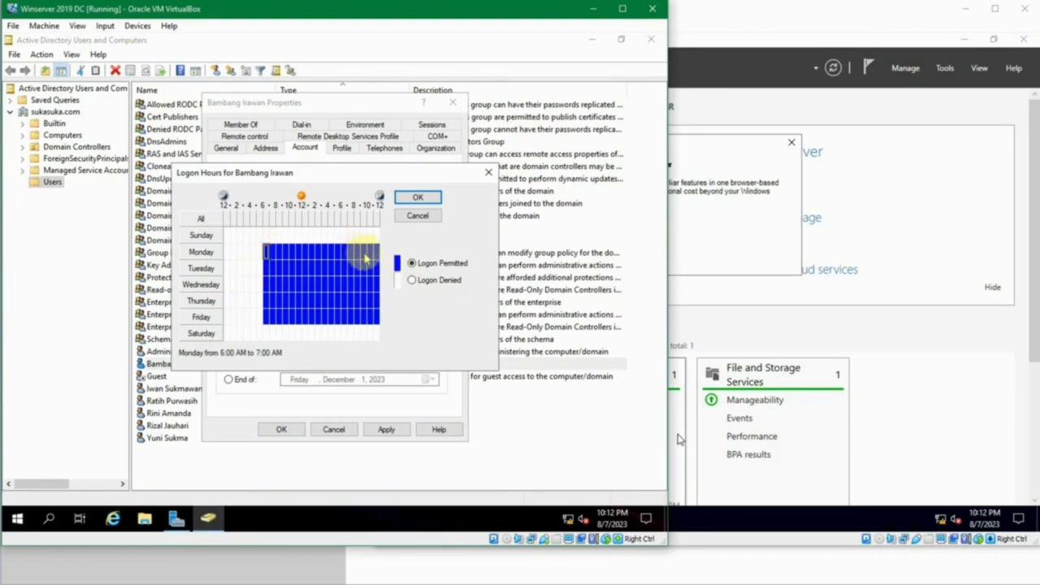
- Deny weekday logons Monday–Friday from 9 PM to midnight
{"action": "left_click", "coordinate": [366, 255]}
{"action": "left_click_drag", "start_coordinate": [368, 258], "coordinate": [379, 319]}
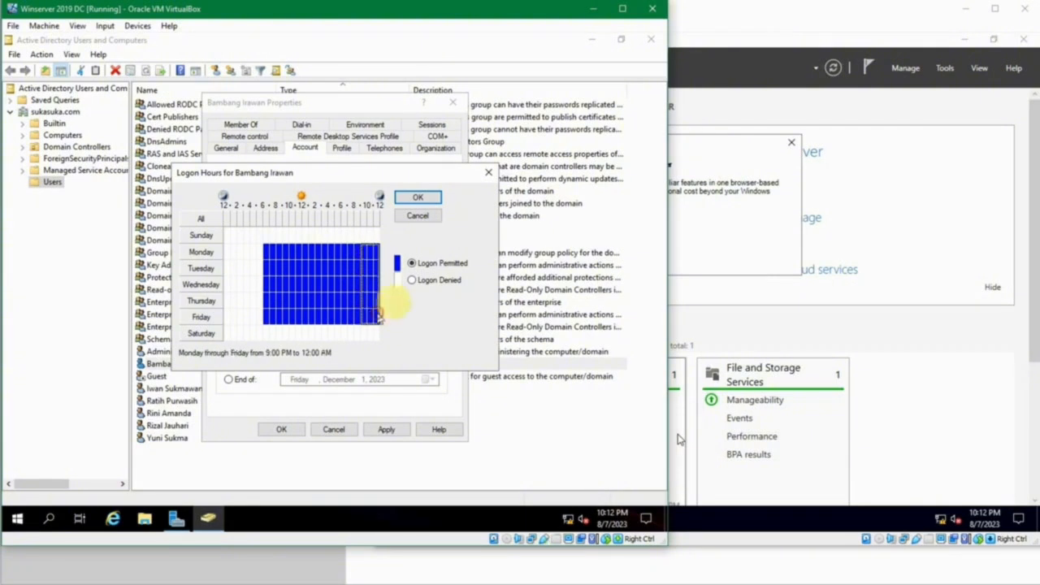
{"action": "left_click", "coordinate": [412, 280]}
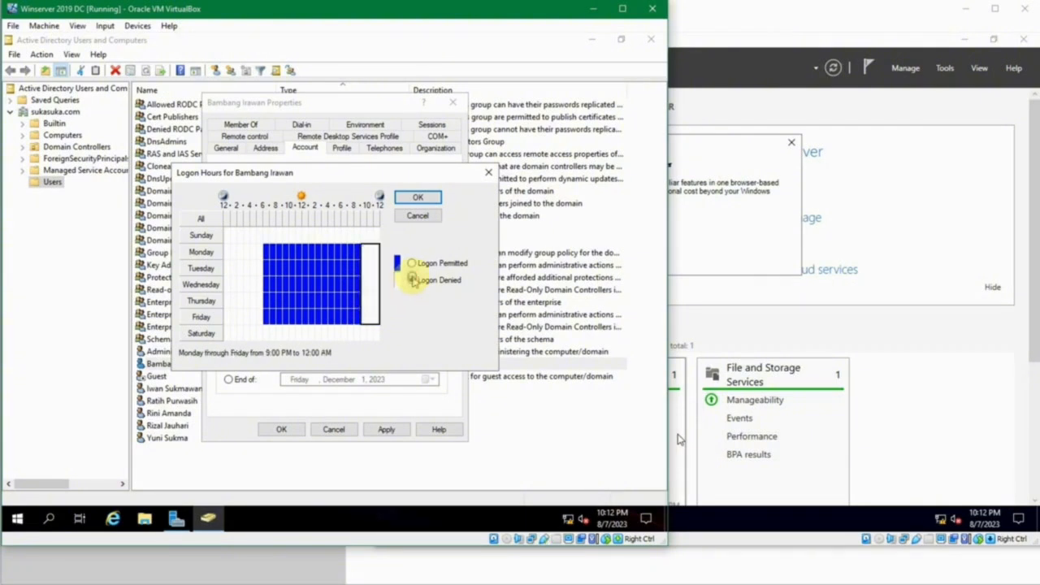
{"action": "left_click", "coordinate": [378, 274]}
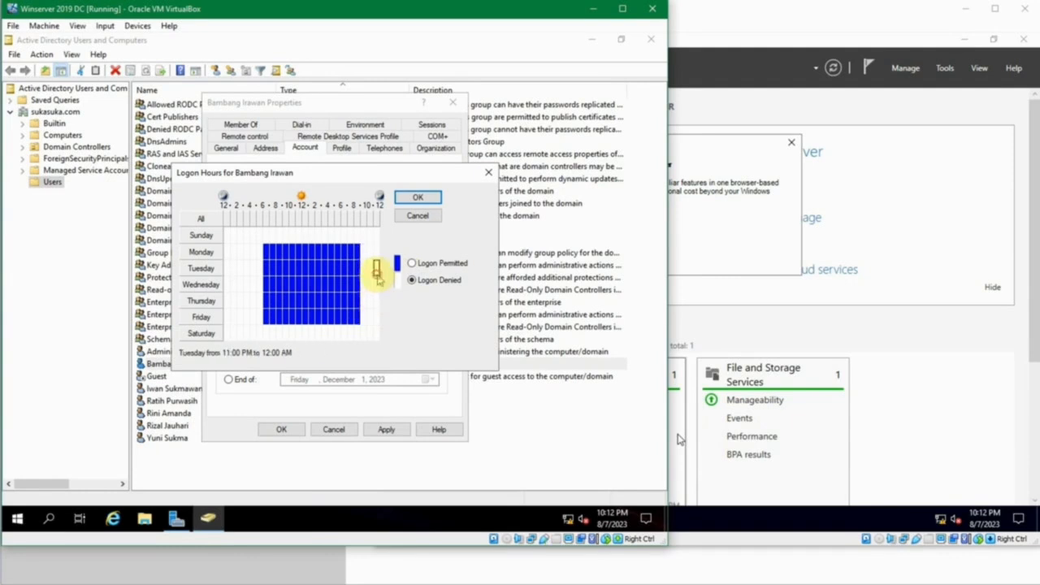
{"action": "left_click", "coordinate": [253, 251]}
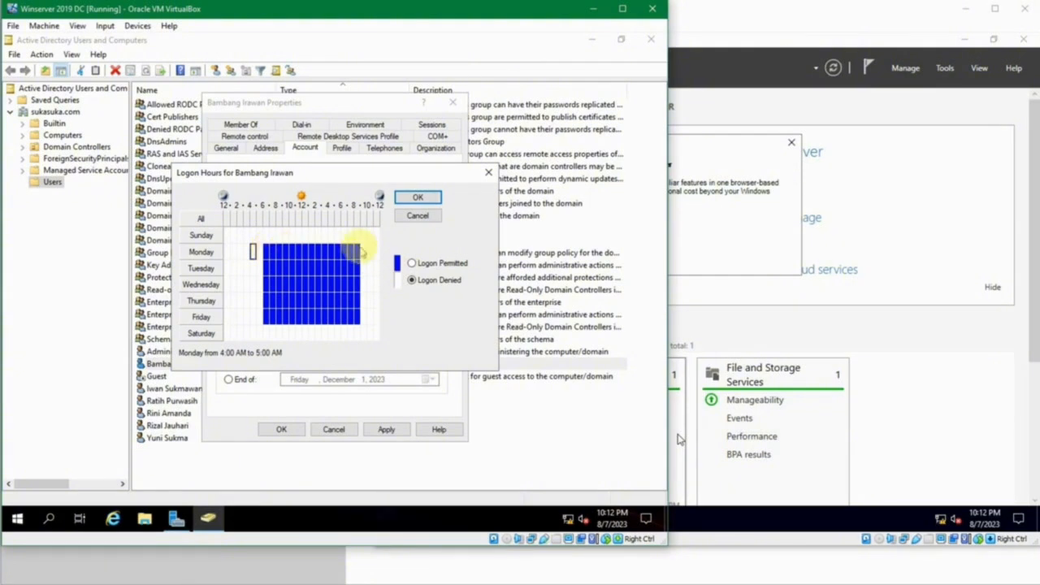
- Cancel the Logon Hours dialog without saving the changes
{"action": "left_click", "coordinate": [416, 218]}
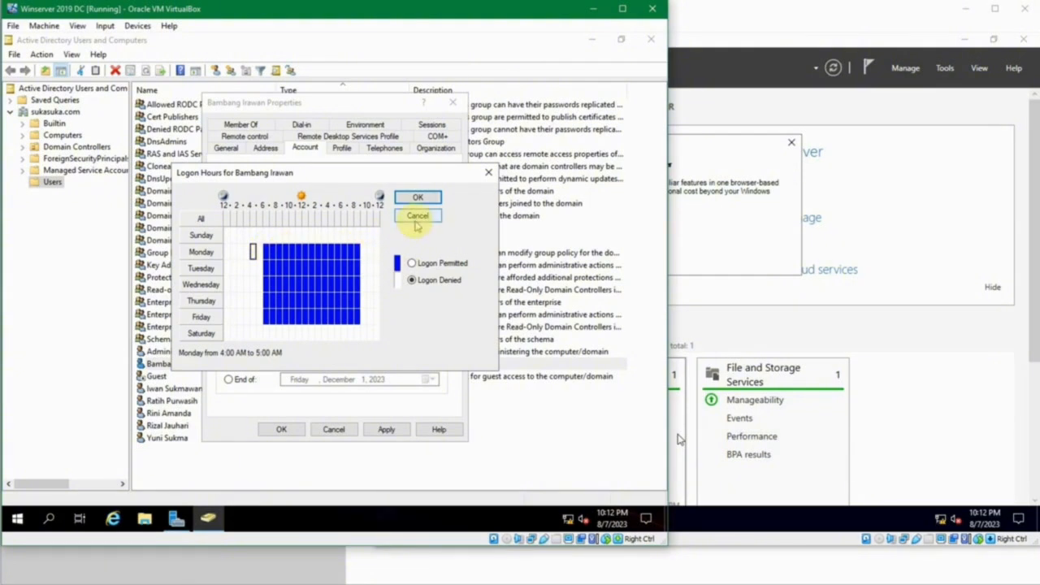
{"action": "left_click", "coordinate": [363, 234]}
{"action": "left_click", "coordinate": [412, 216]}
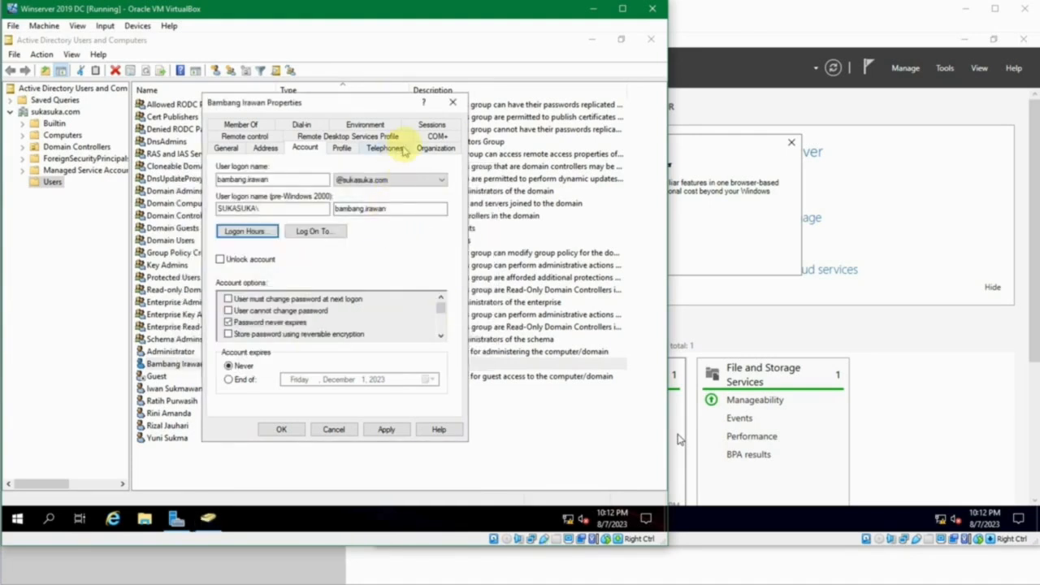
- Review the Environment, Dial-in, RDS Profile, Address, Remote control, COM+ and Member Of tabs
{"action": "left_click", "coordinate": [372, 125]}
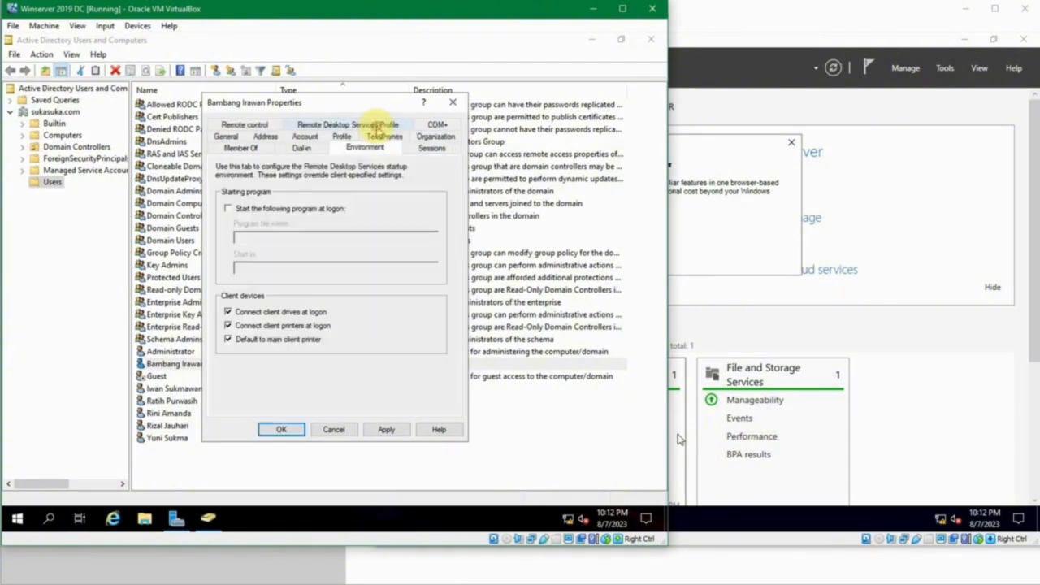
{"action": "left_click", "coordinate": [316, 213]}
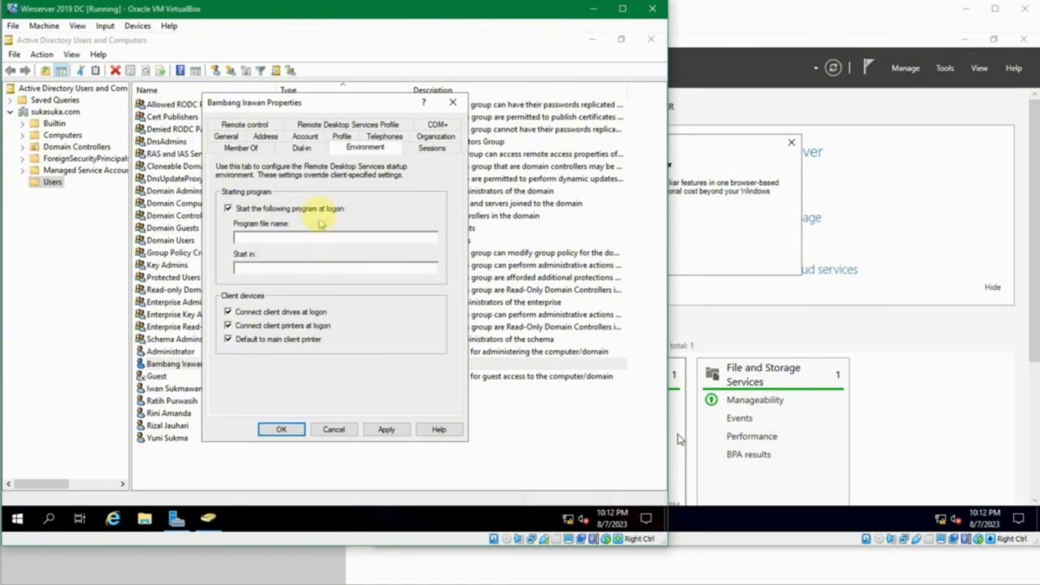
{"action": "left_click", "coordinate": [319, 209]}
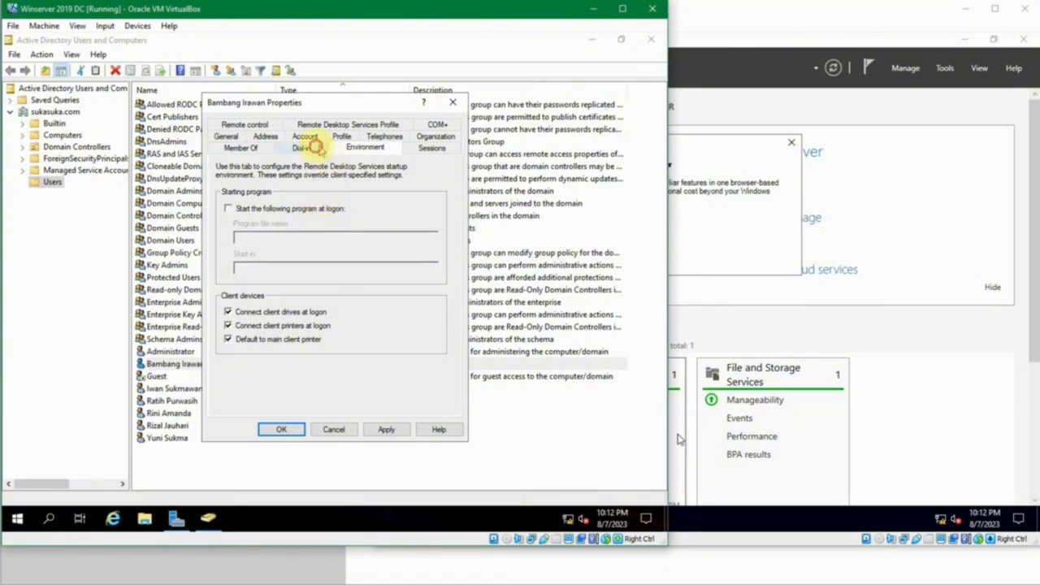
{"action": "left_click", "coordinate": [302, 147]}
{"action": "left_click", "coordinate": [318, 126]}
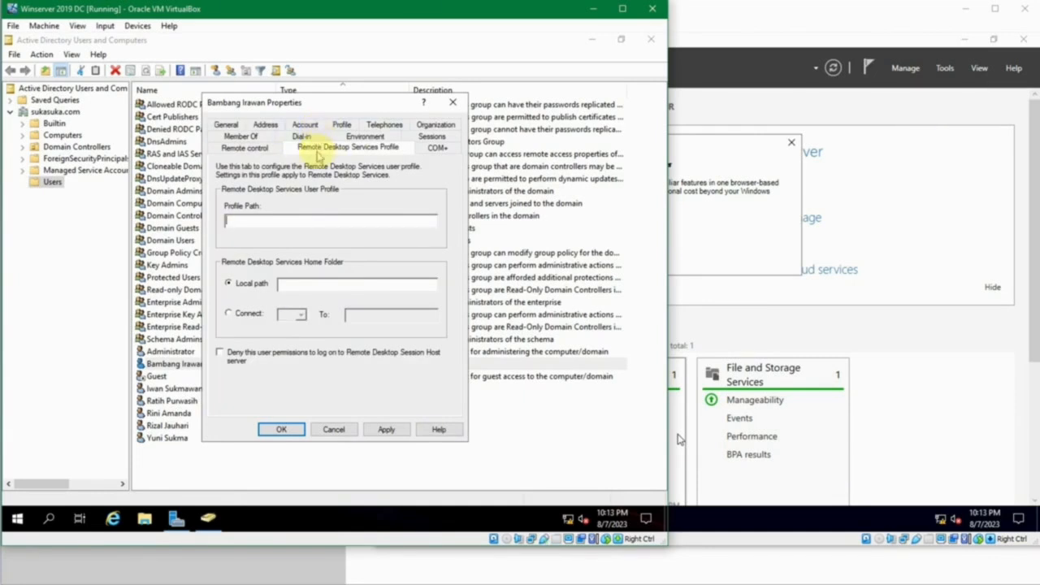
{"action": "left_click", "coordinate": [266, 124]}
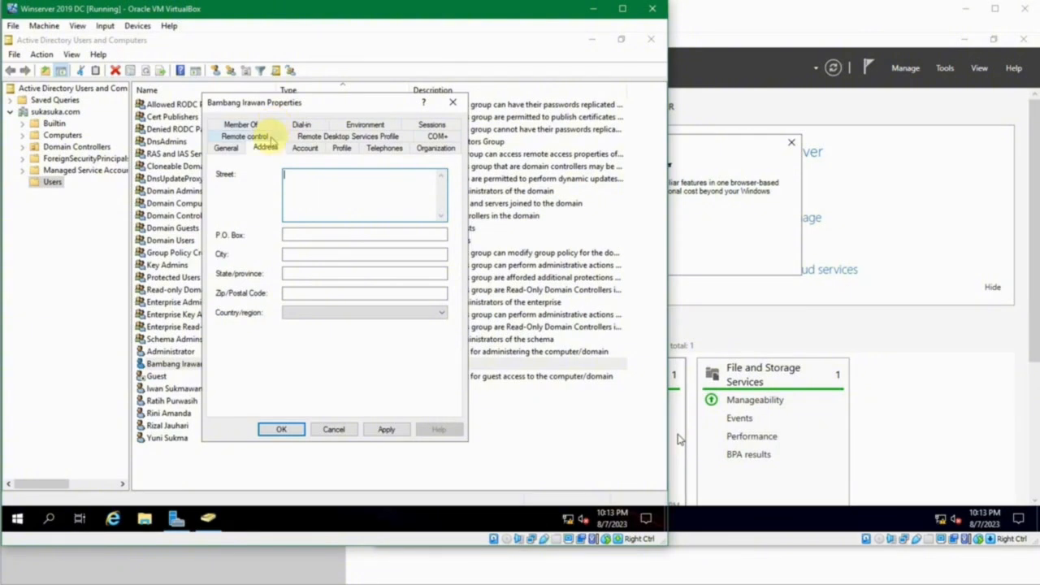
{"action": "left_click", "coordinate": [258, 135]}
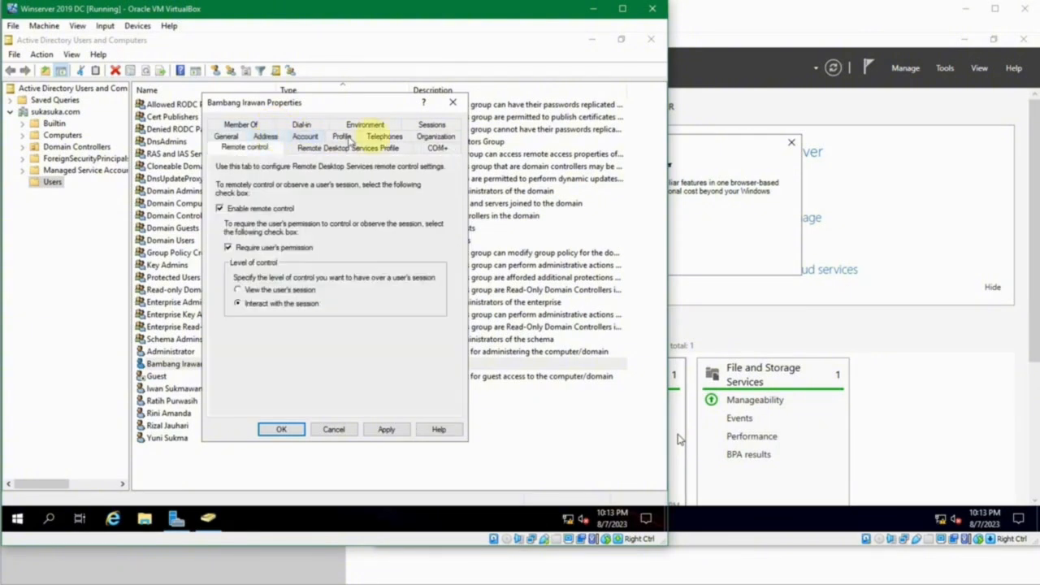
{"action": "left_click", "coordinate": [442, 148]}
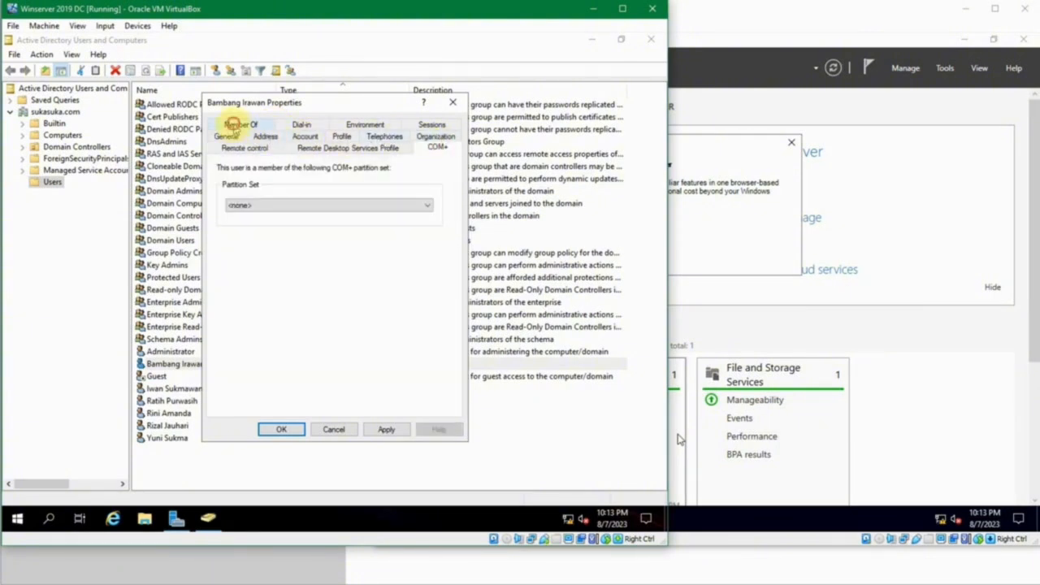
{"action": "left_click", "coordinate": [239, 124]}
- Close the user properties with OK and click through the user rows in Users
{"action": "left_click", "coordinate": [281, 429]}
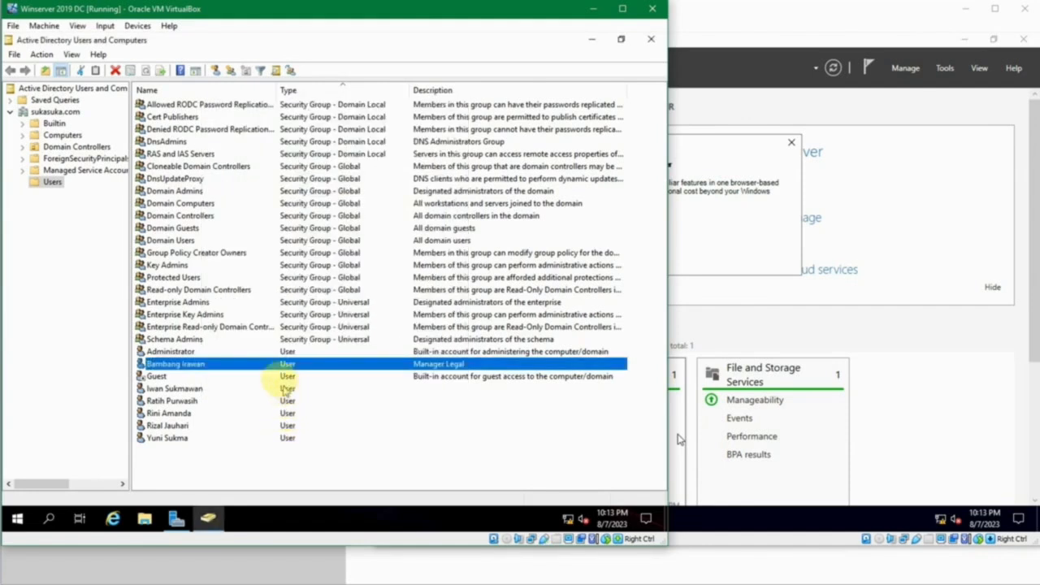
{"action": "left_click", "coordinate": [216, 376]}
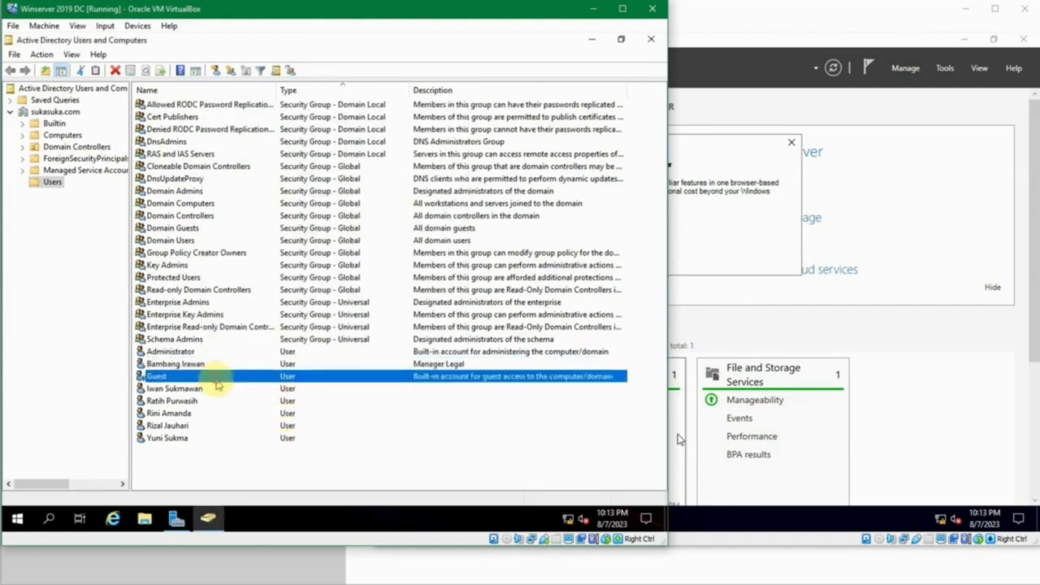
{"action": "left_click", "coordinate": [218, 390]}
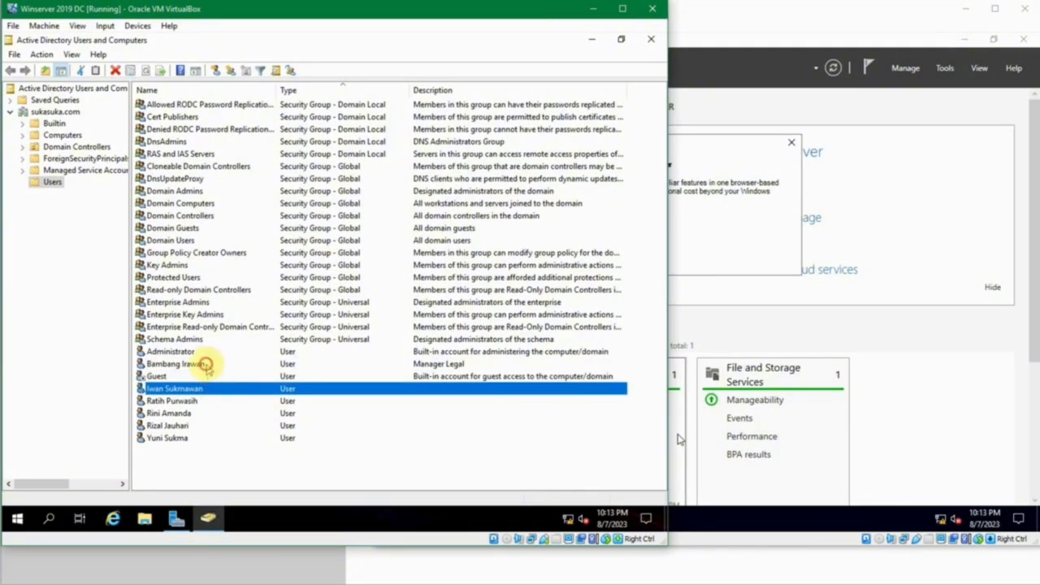
{"action": "left_click", "coordinate": [204, 364]}
{"action": "left_click", "coordinate": [207, 389]}
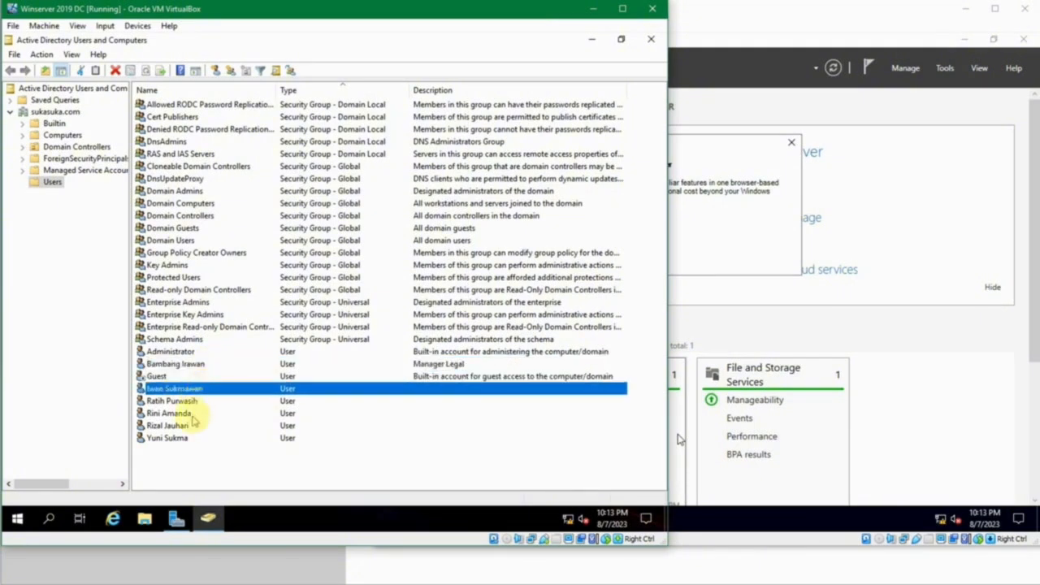
{"action": "left_click", "coordinate": [188, 439]}
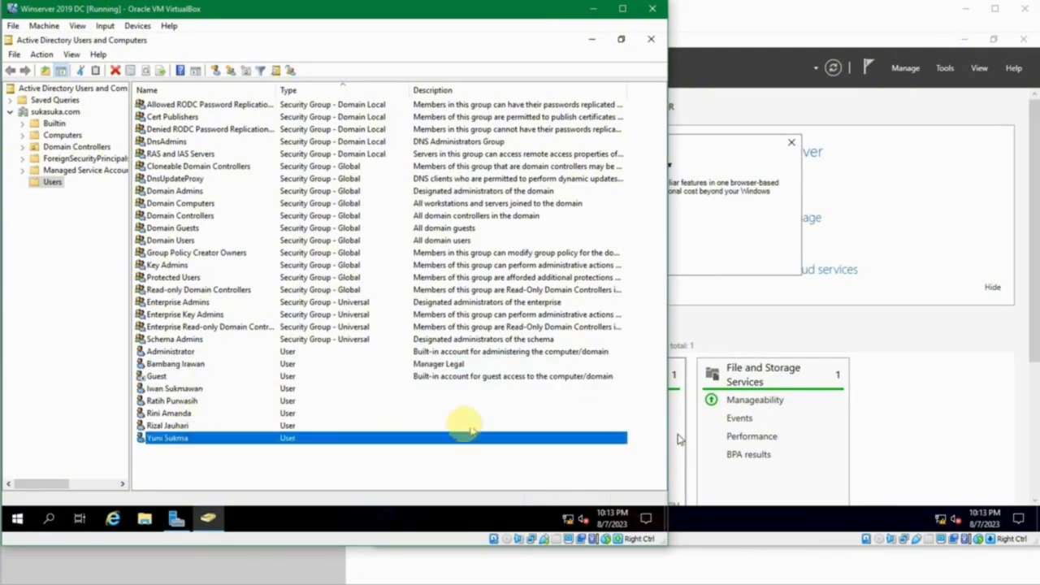
{"action": "left_click", "coordinate": [229, 389]}
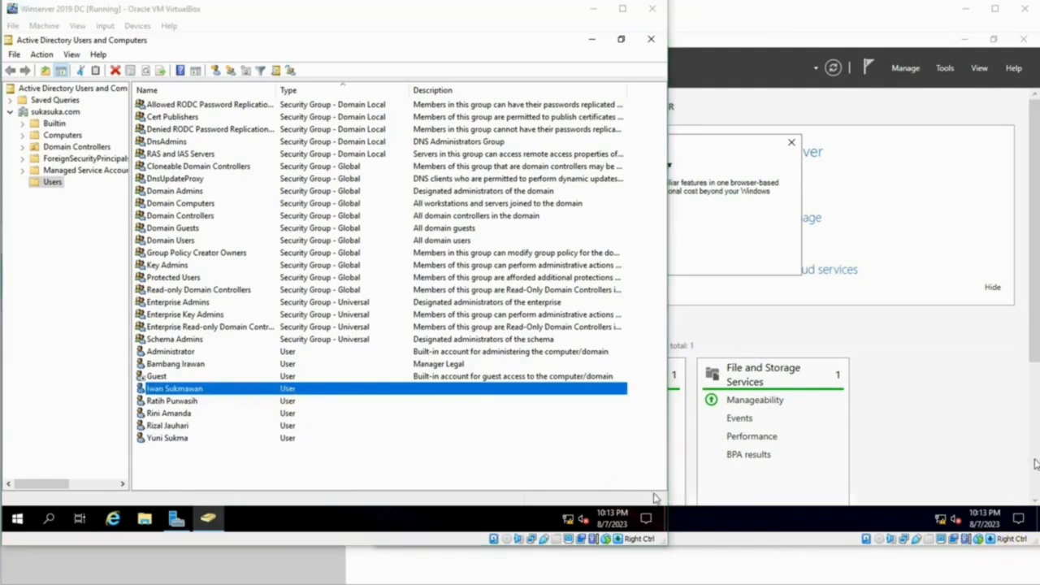
{"action": "left_click", "coordinate": [532, 443]}
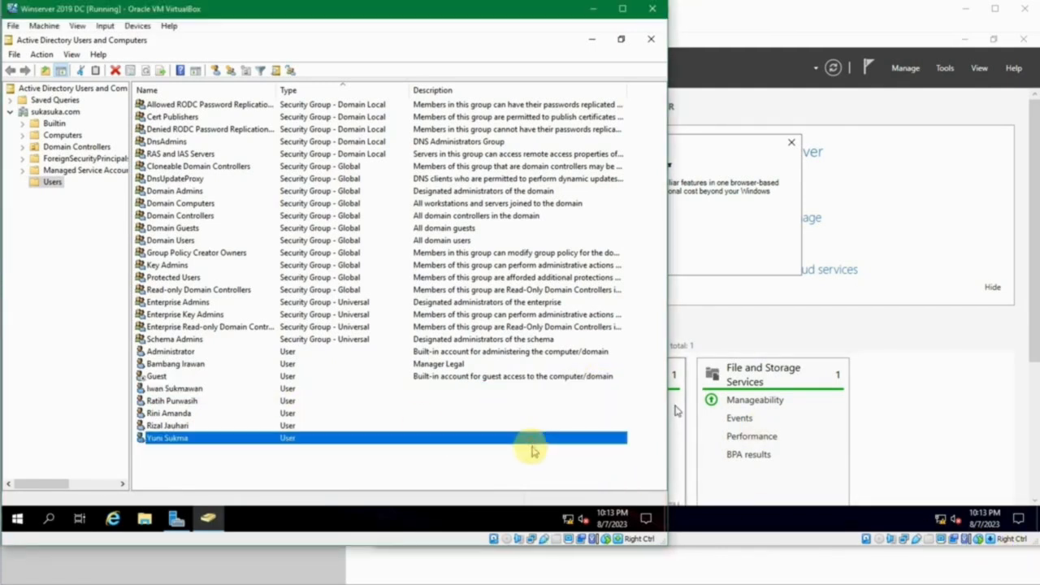
{"action": "left_click", "coordinate": [471, 453]}
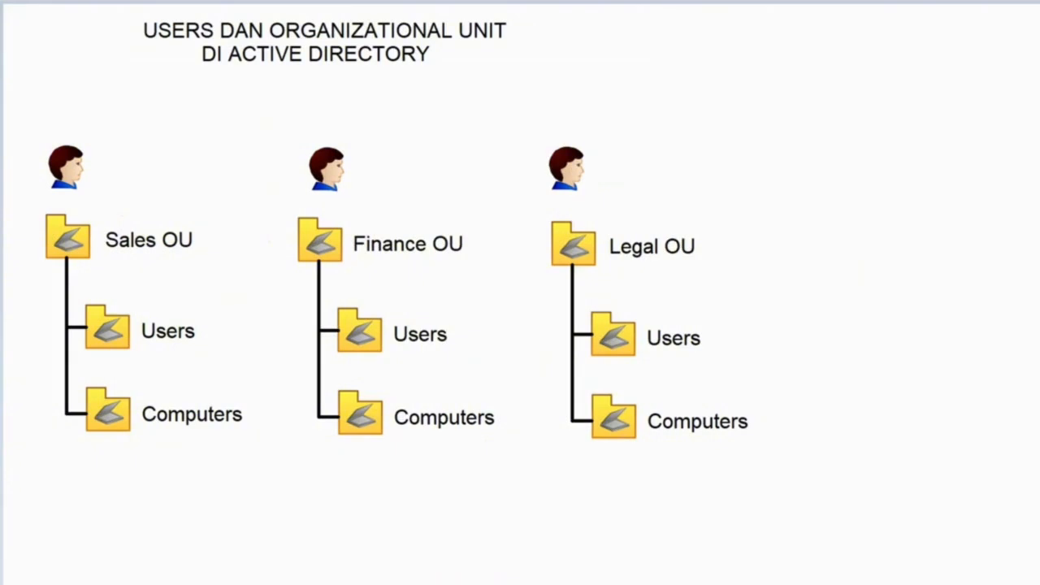
- Return to the VM window and select the sukasuka.com domain node
{"action": "left_click", "coordinate": [399, 560]}
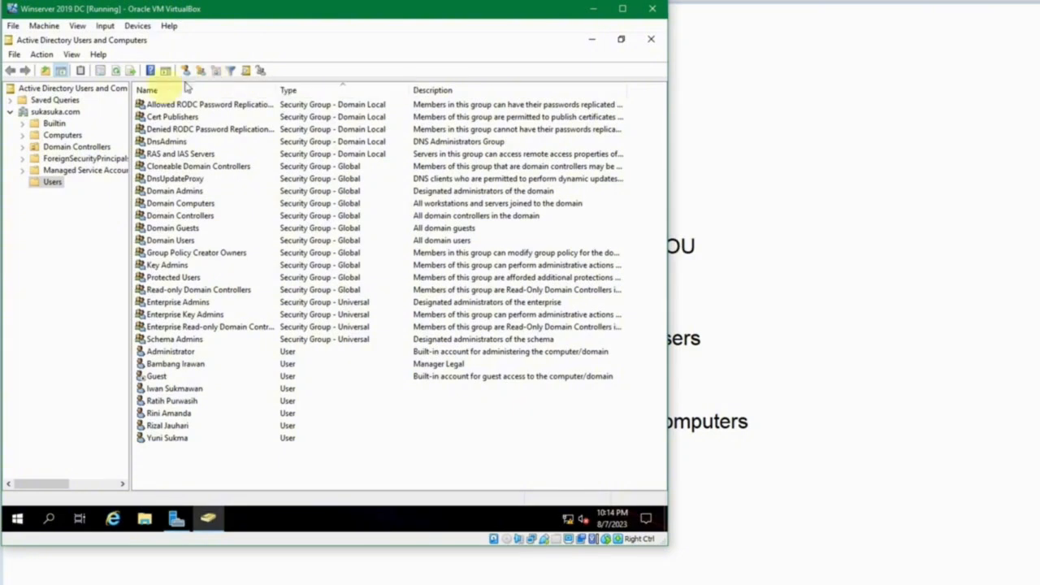
{"action": "left_click", "coordinate": [70, 113]}
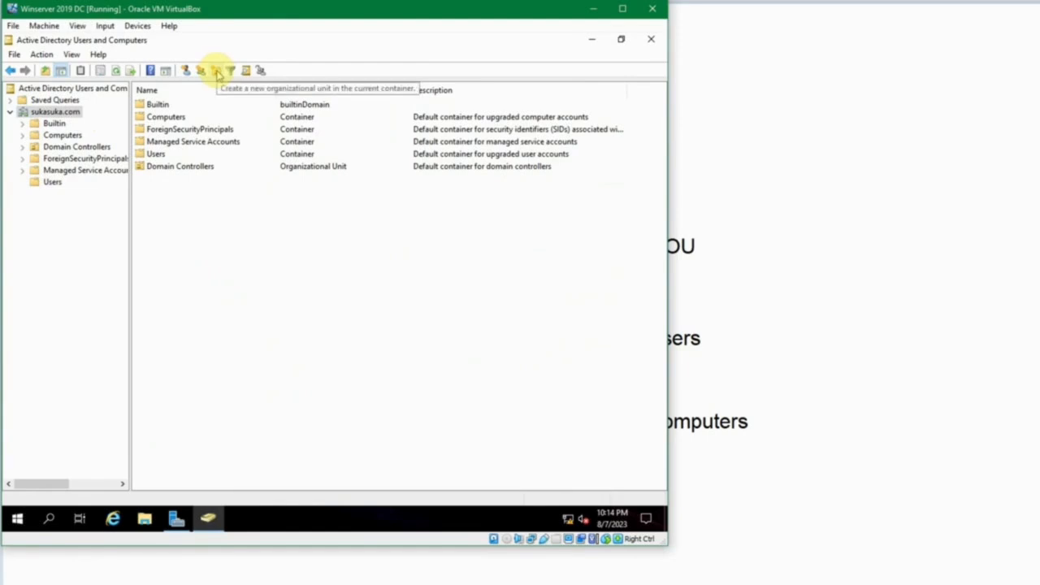
- Create a new organizational unit named Sales directly under sukasuka.com
{"action": "right_click", "coordinate": [207, 213]}
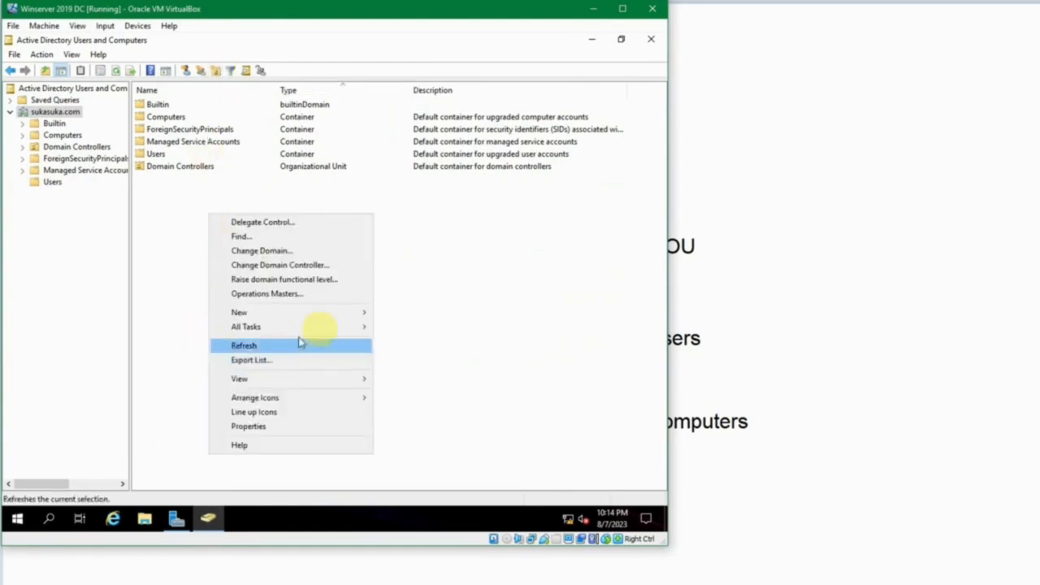
{"action": "mouse_move", "coordinate": [355, 317]}
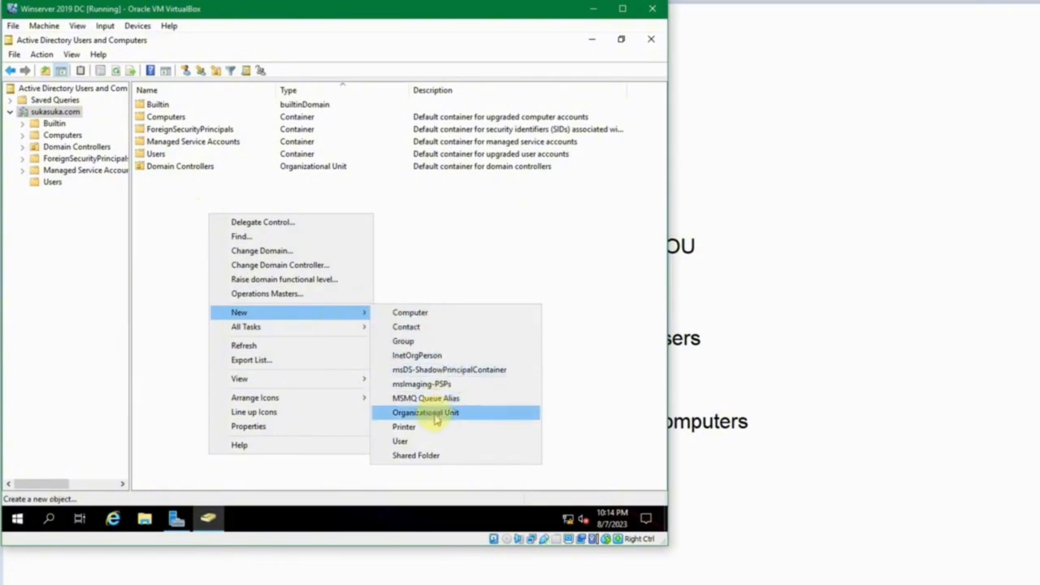
{"action": "left_click", "coordinate": [388, 216]}
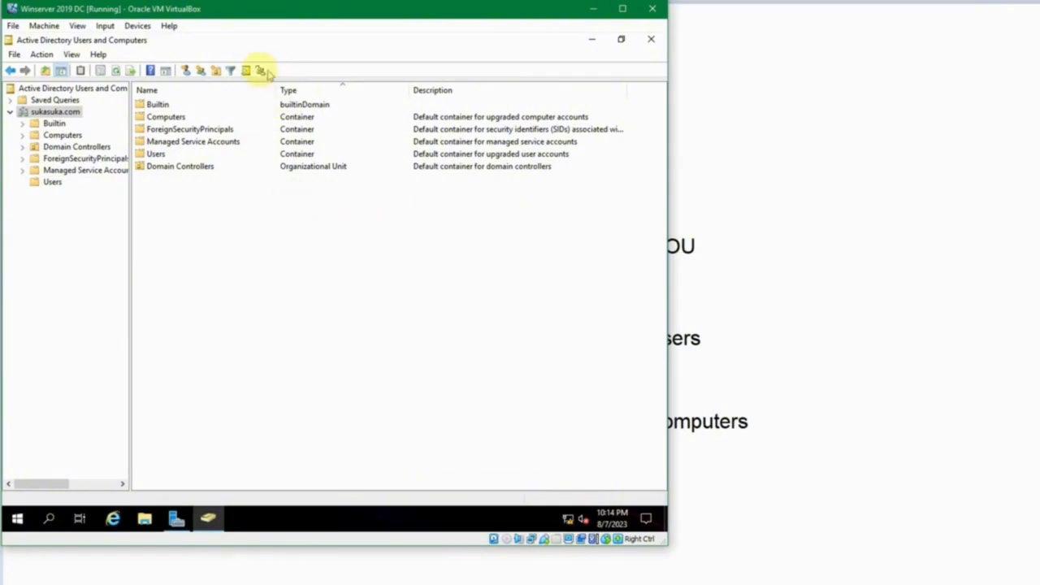
{"action": "left_click", "coordinate": [216, 71]}
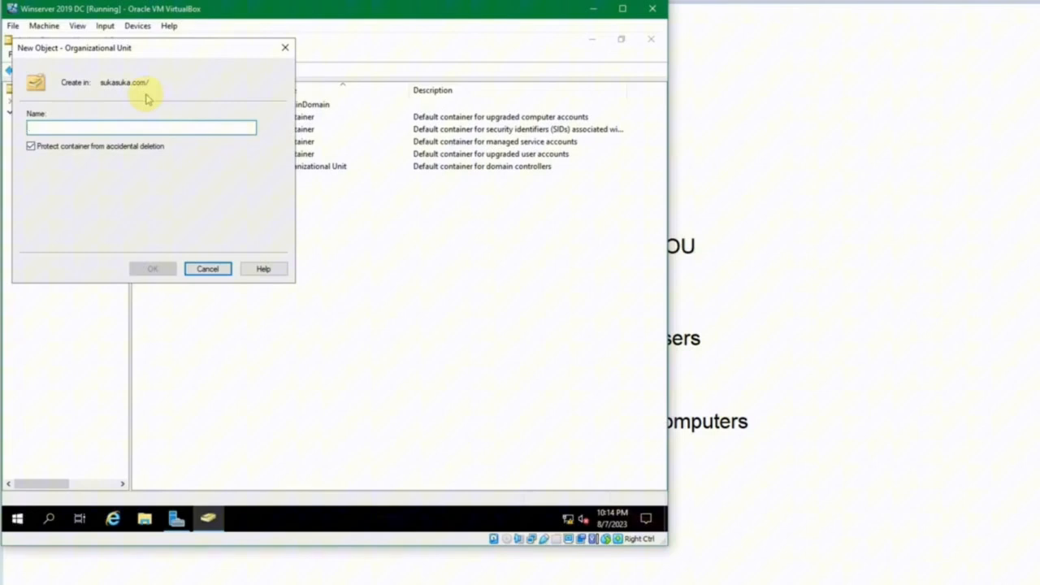
{"action": "type", "text": "Sales"}
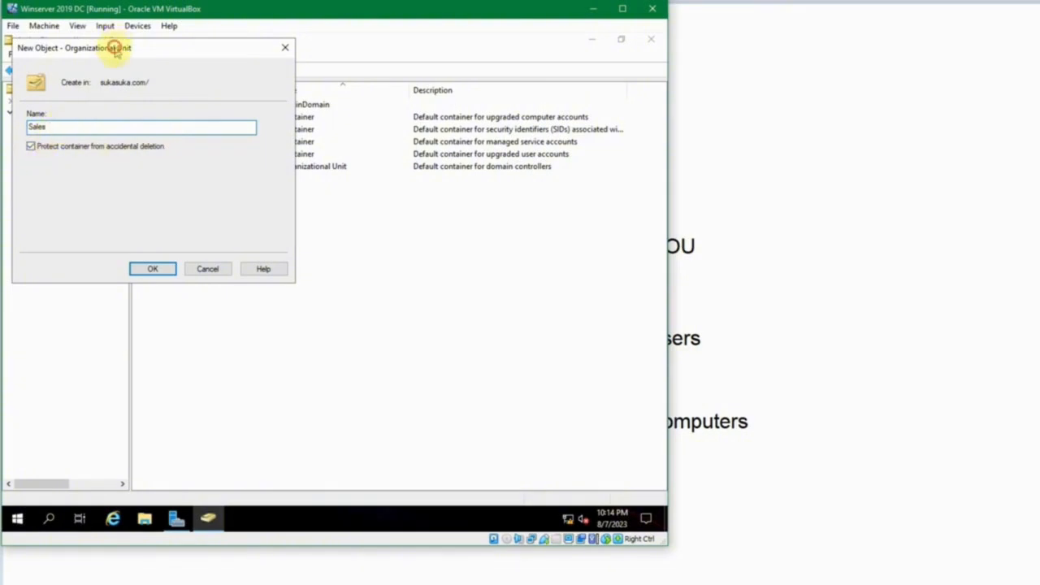
{"action": "left_click_drag", "start_coordinate": [114, 52], "coordinate": [192, 86]}
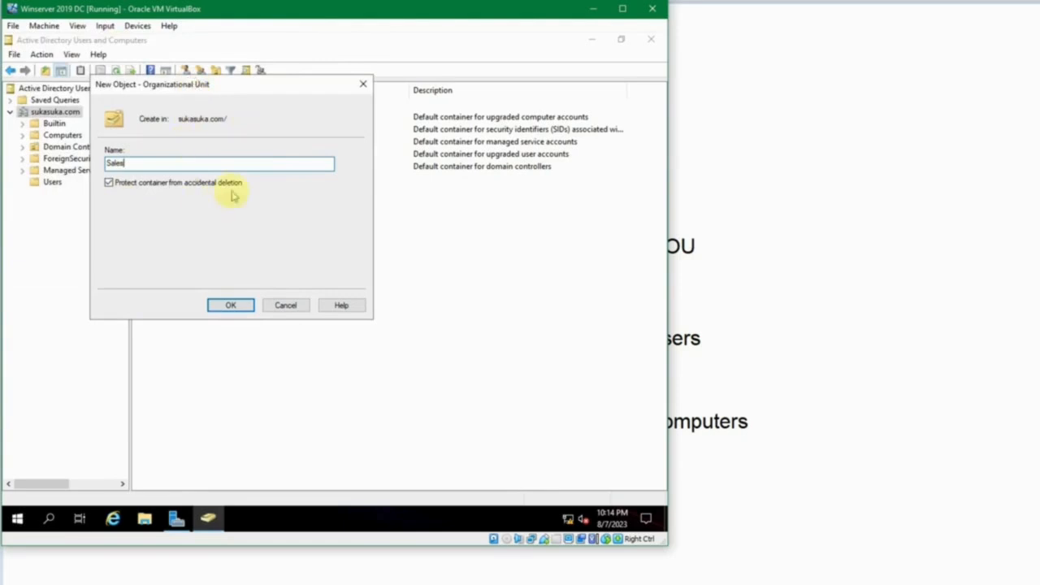
{"action": "left_click", "coordinate": [232, 304]}
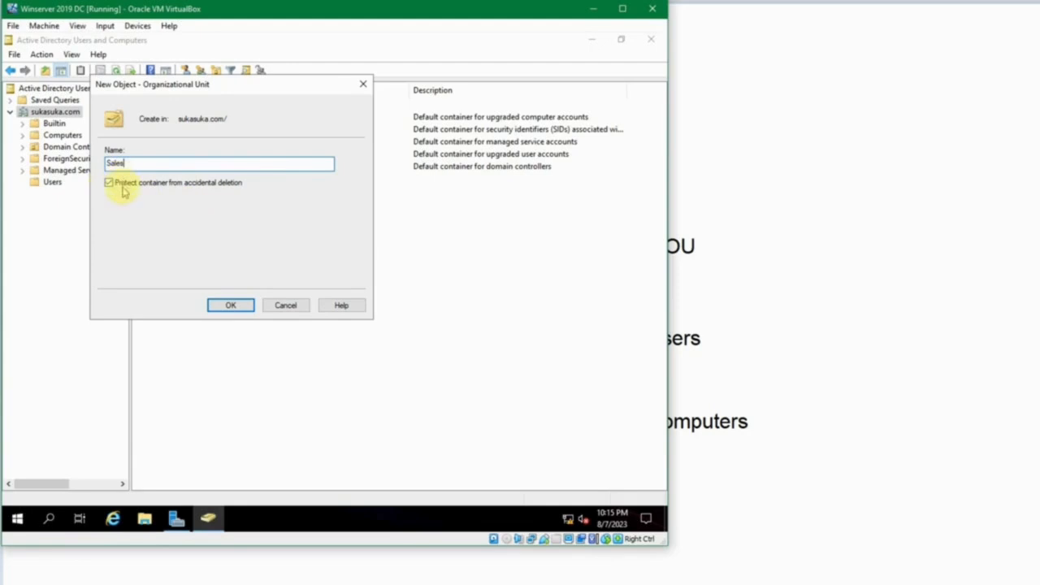
- Finish creating Sales, attempt to delete it, and dismiss the protected-from-deletion error
{"action": "left_click", "coordinate": [235, 305]}
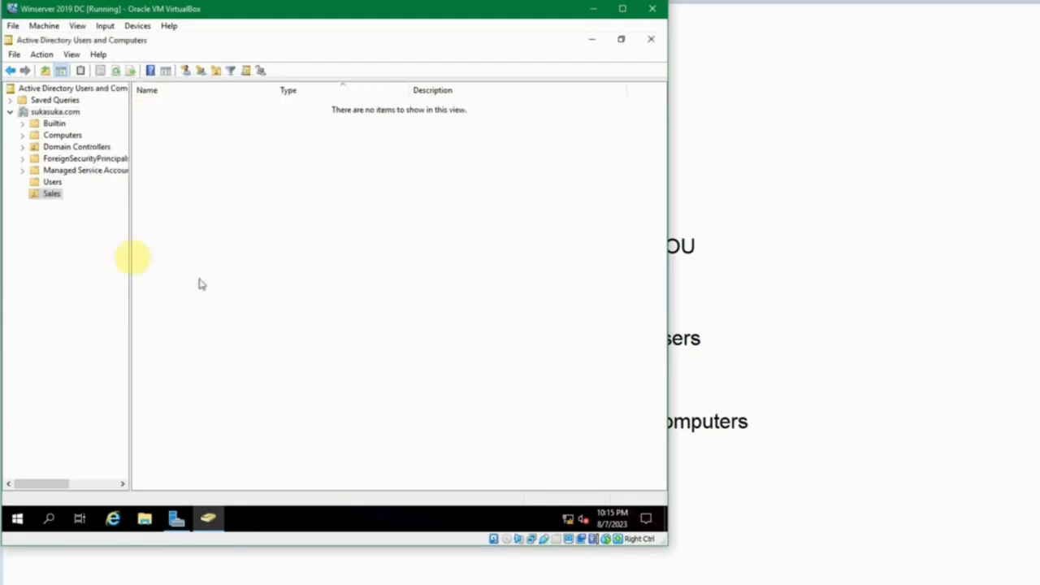
{"action": "right_click", "coordinate": [46, 197]}
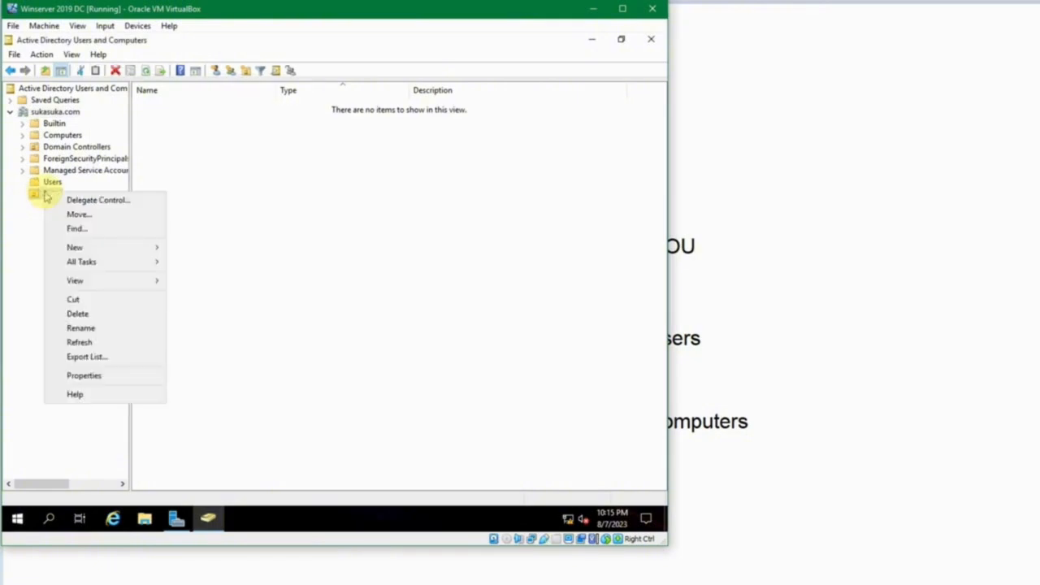
{"action": "left_click", "coordinate": [122, 313]}
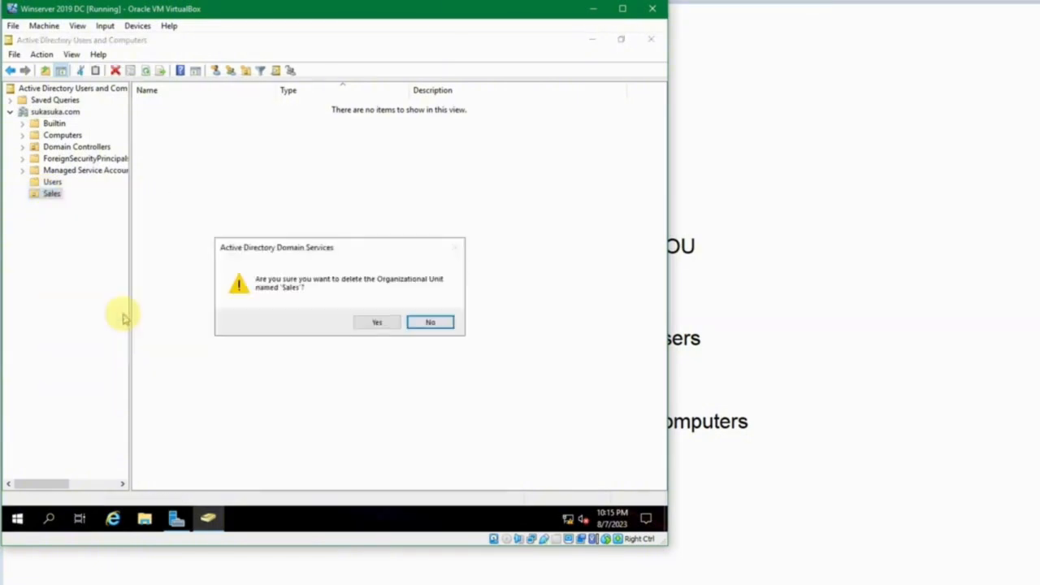
{"action": "left_click", "coordinate": [371, 321]}
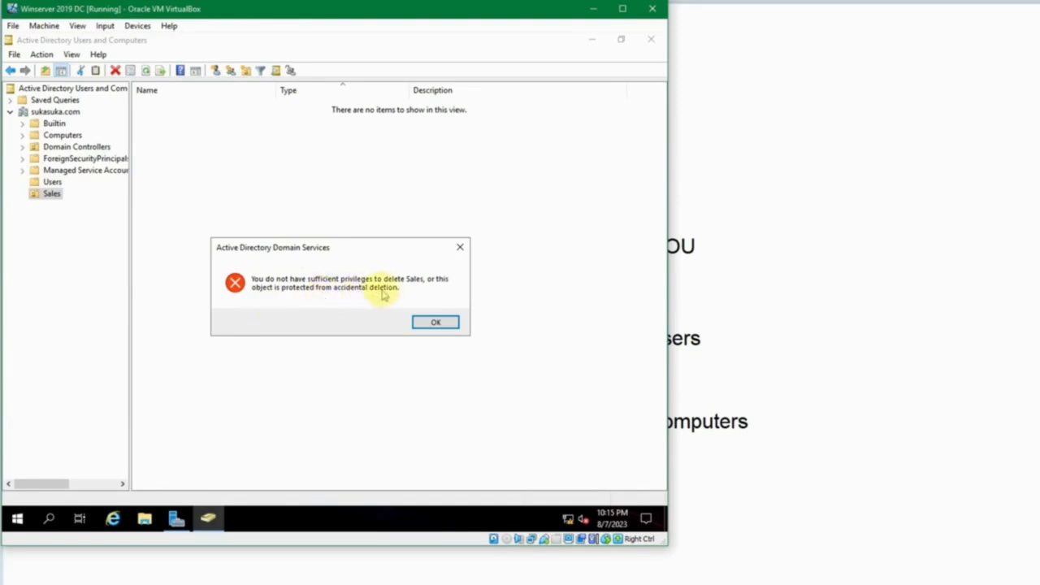
{"action": "left_click", "coordinate": [424, 323]}
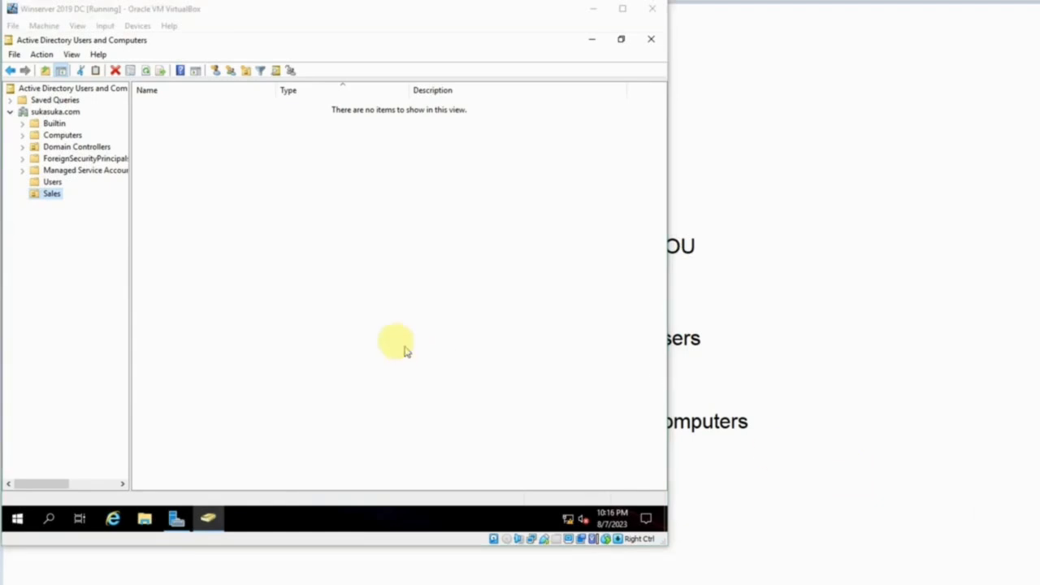
- Start a new user in the Sales unit, cancel it, then show the Users container
{"action": "left_click", "coordinate": [341, 322]}
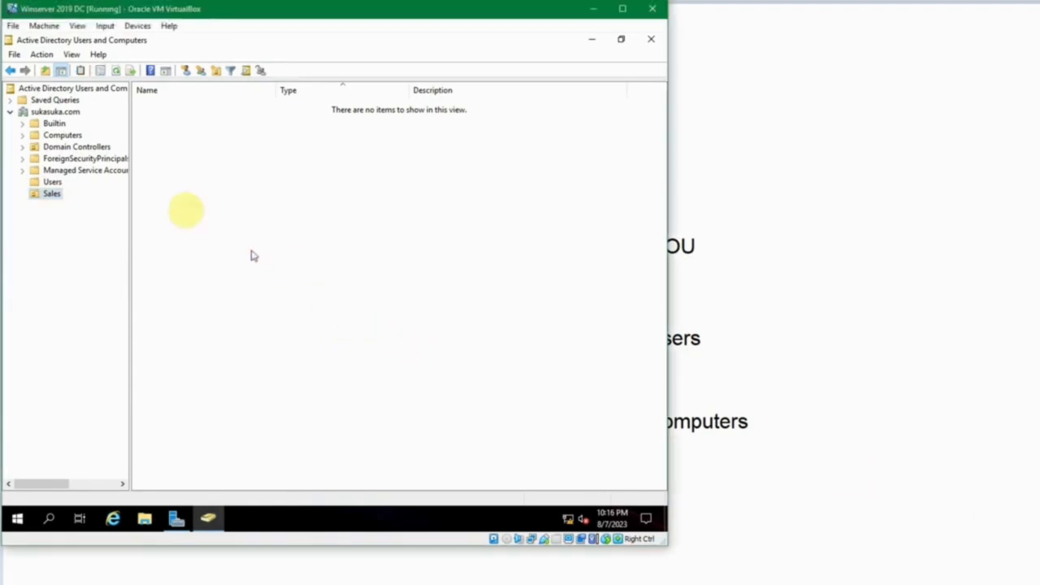
{"action": "left_click", "coordinate": [52, 195]}
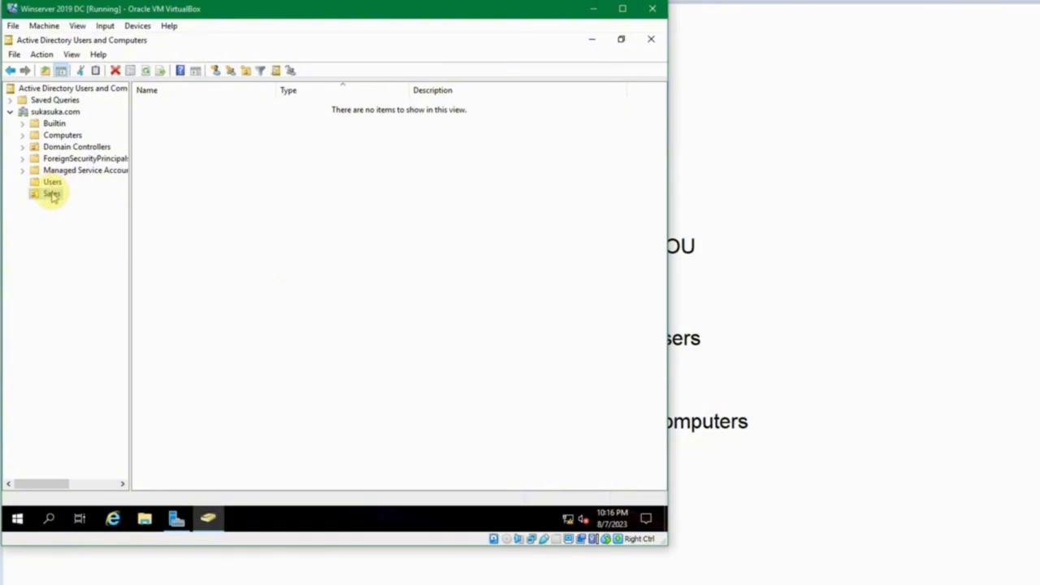
{"action": "right_click", "coordinate": [192, 189]}
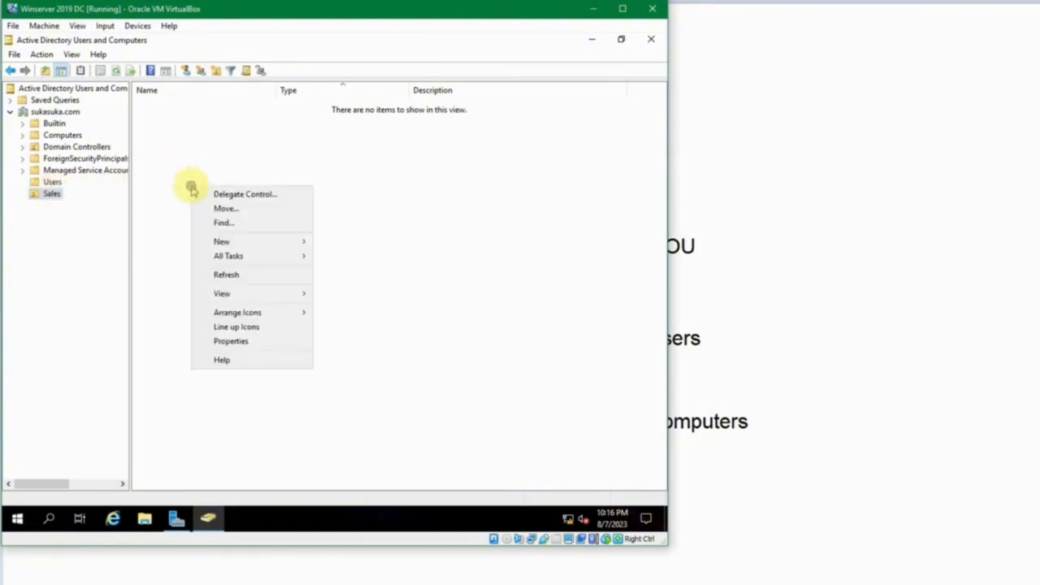
{"action": "left_click", "coordinate": [249, 244]}
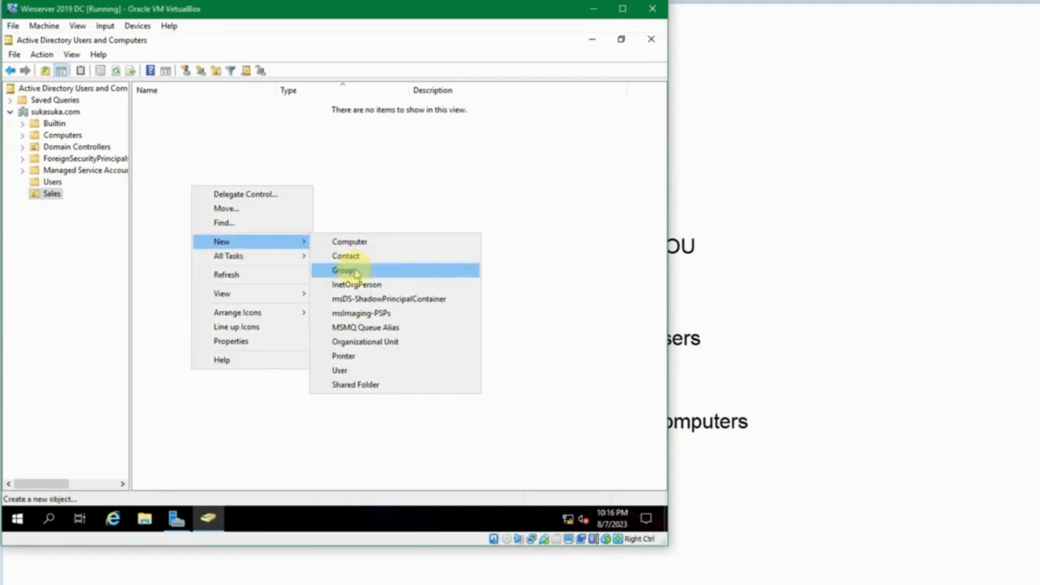
{"action": "left_click", "coordinate": [360, 369]}
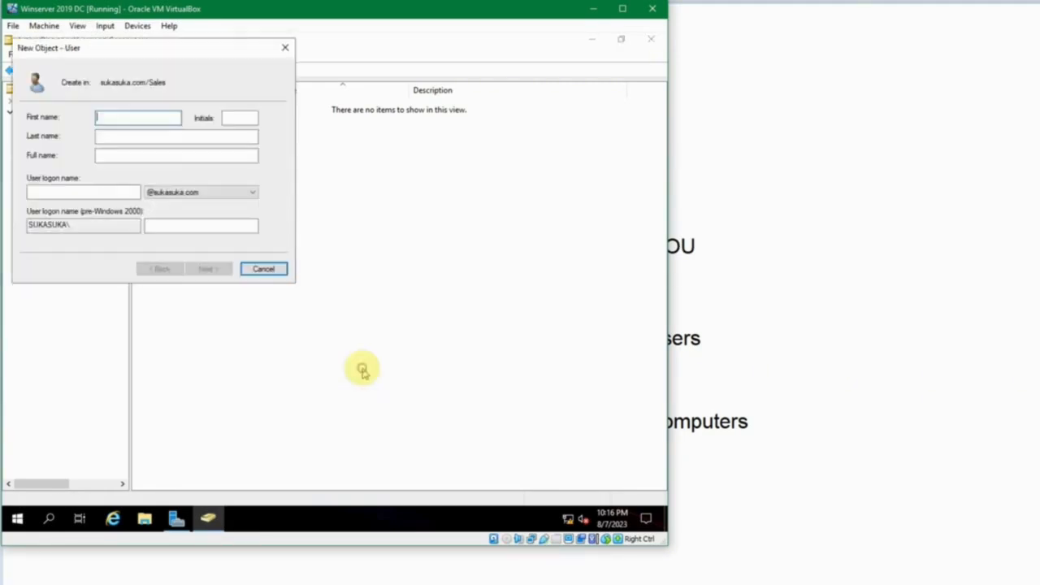
{"action": "left_click", "coordinate": [263, 269]}
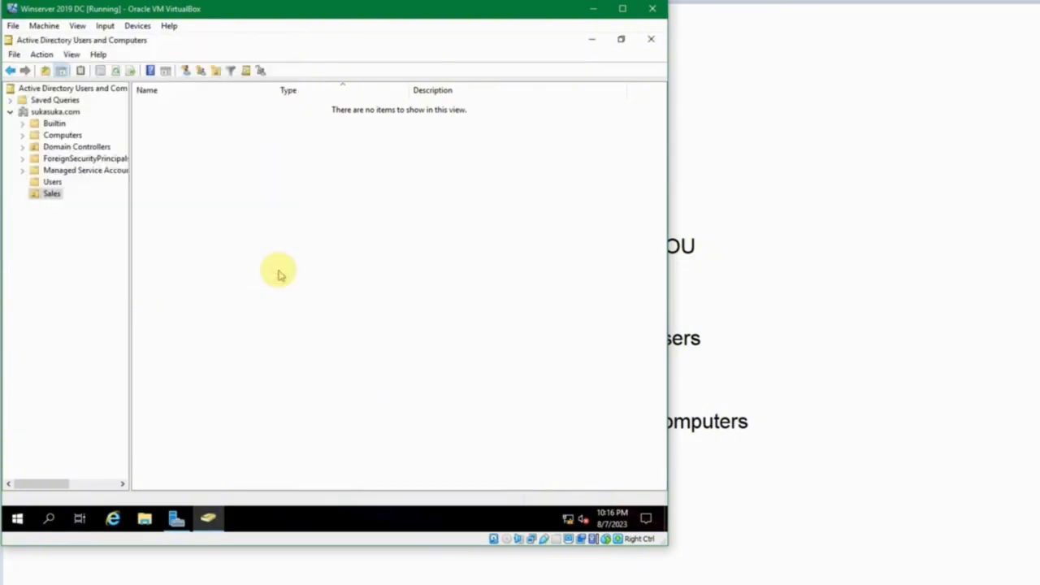
{"action": "left_click", "coordinate": [52, 182]}
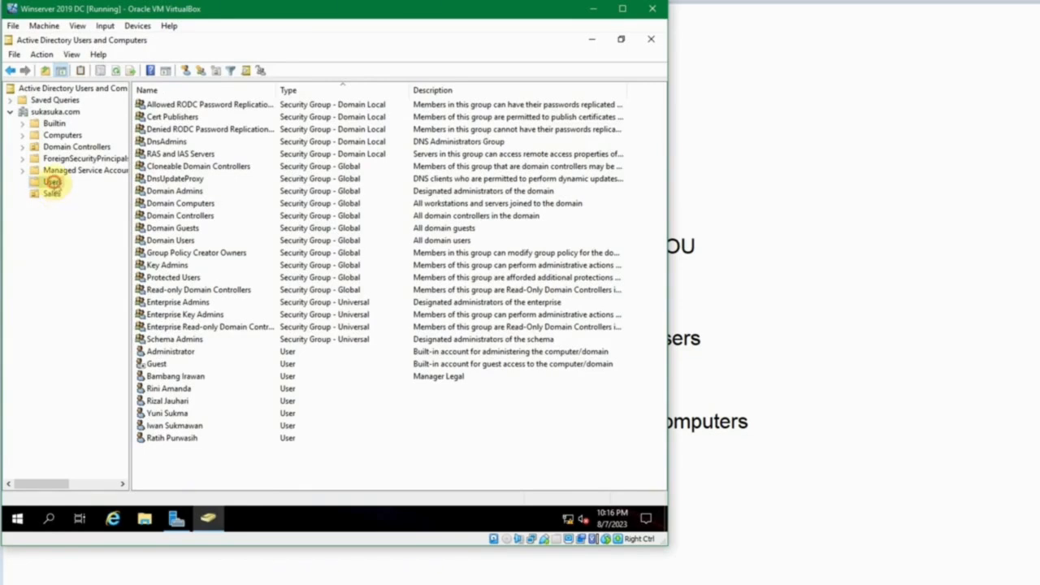
- Move the Manager Legal user from Users into the Sales OU
{"action": "left_click", "coordinate": [52, 183]}
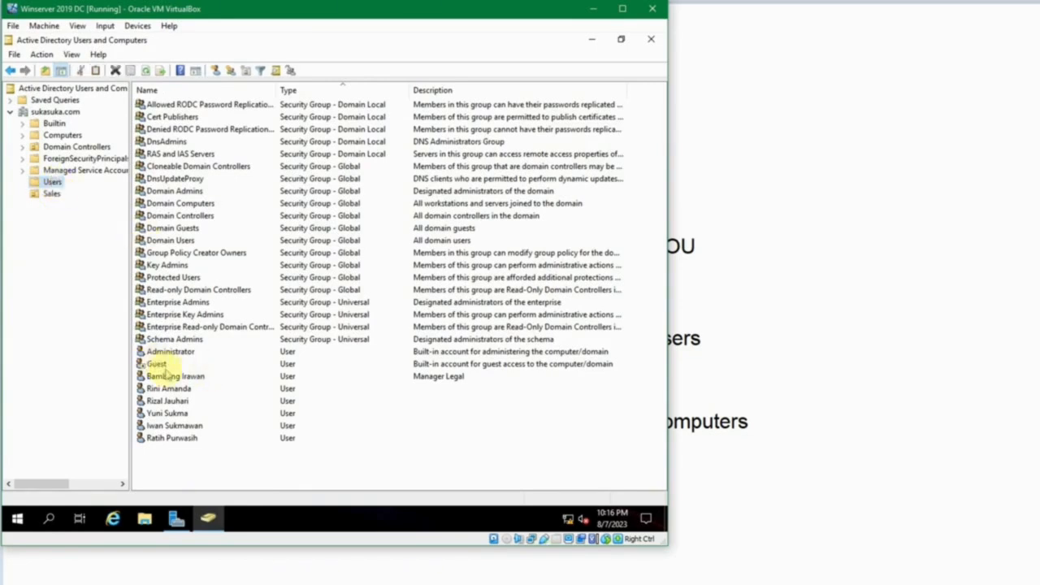
{"action": "left_click", "coordinate": [174, 376]}
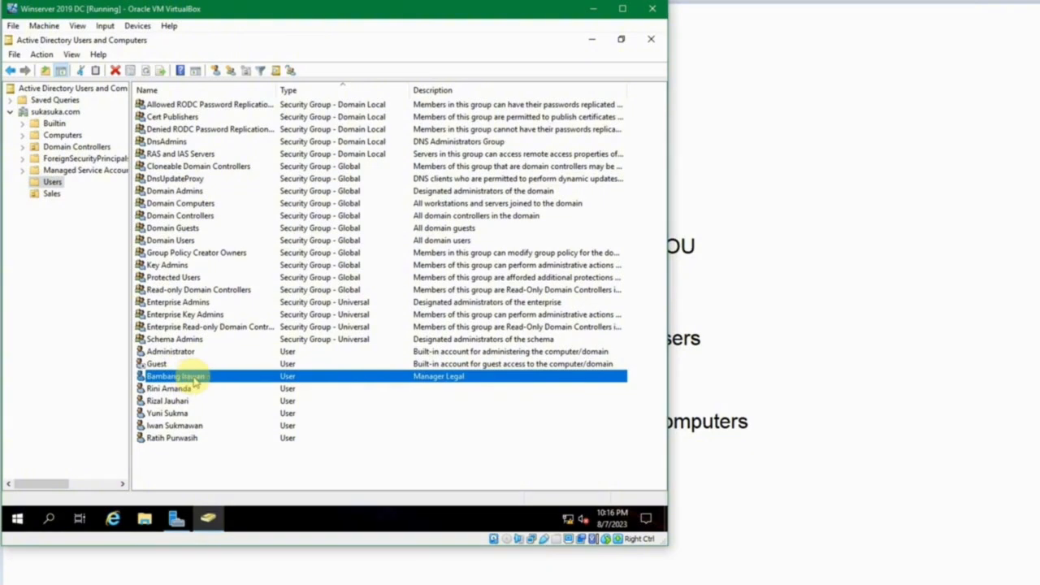
{"action": "right_click", "coordinate": [193, 376]}
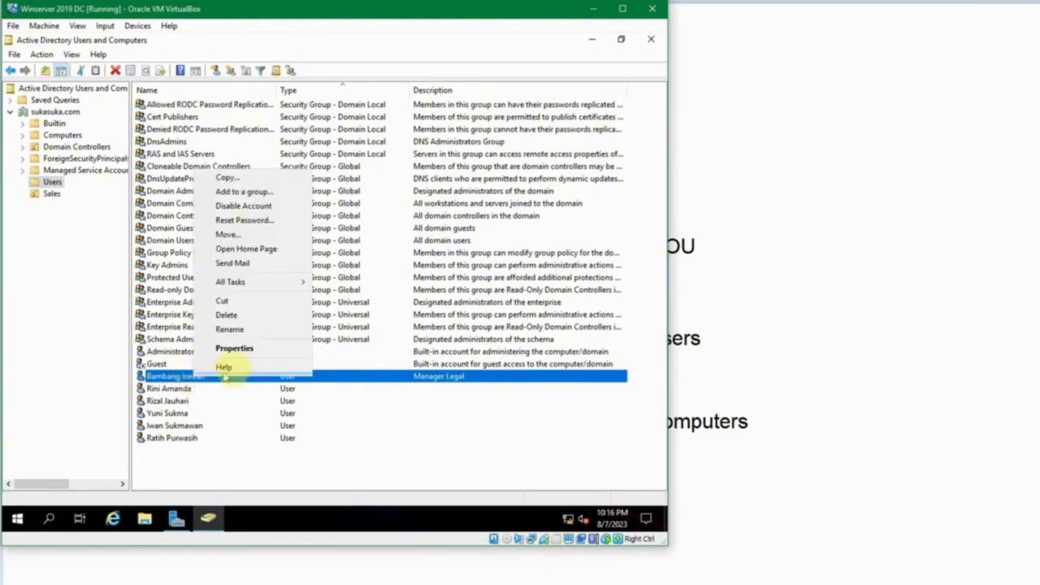
{"action": "left_click", "coordinate": [275, 237]}
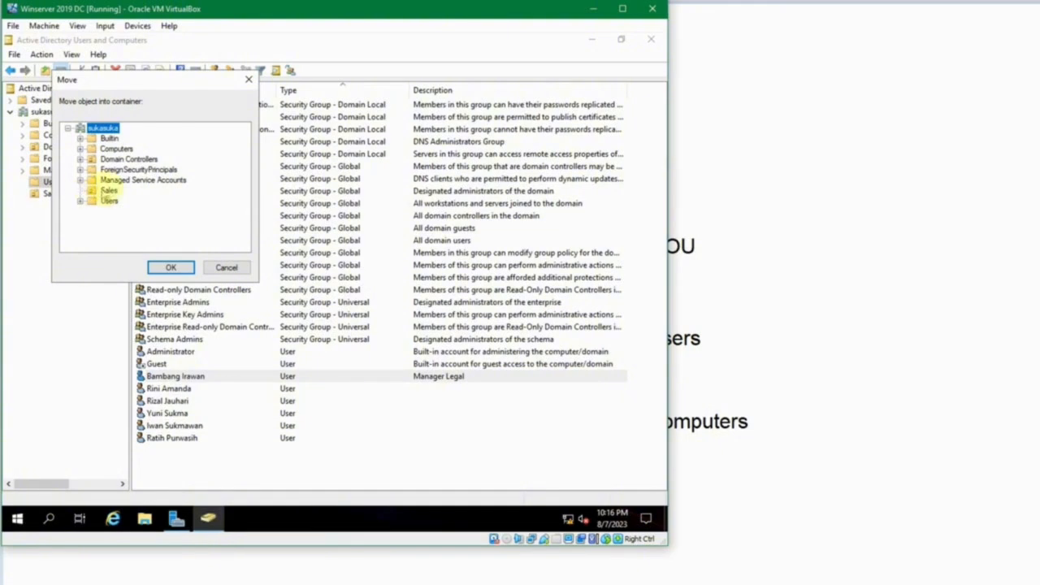
{"action": "left_click", "coordinate": [109, 190]}
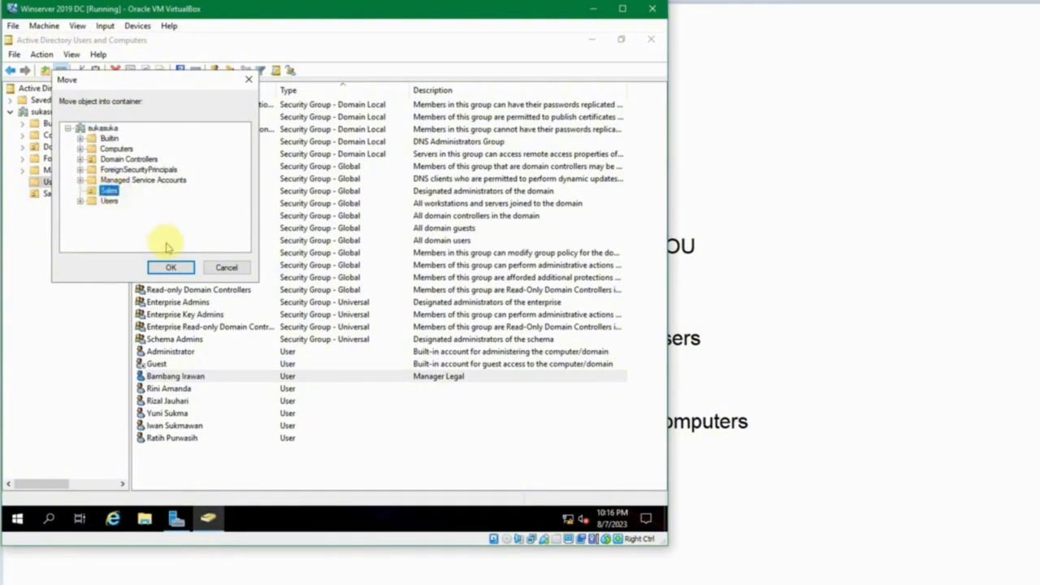
{"action": "left_click", "coordinate": [174, 266]}
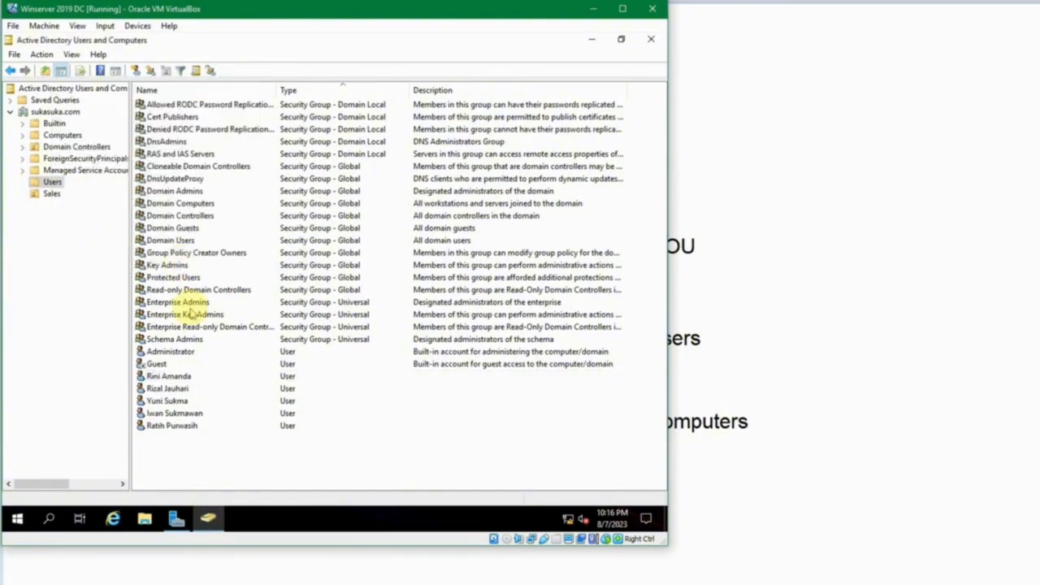
- Verify Manager Legal appears in Sales, then bring the OU diagram slide forward
{"action": "left_click", "coordinate": [51, 193]}
{"action": "left_click", "coordinate": [263, 194]}
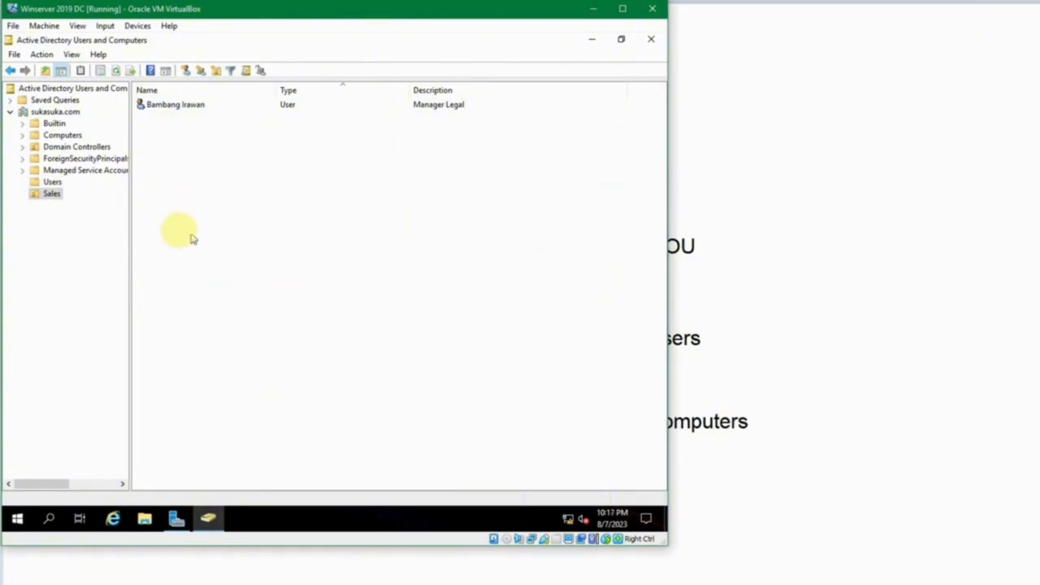
{"action": "left_click", "coordinate": [789, 165]}
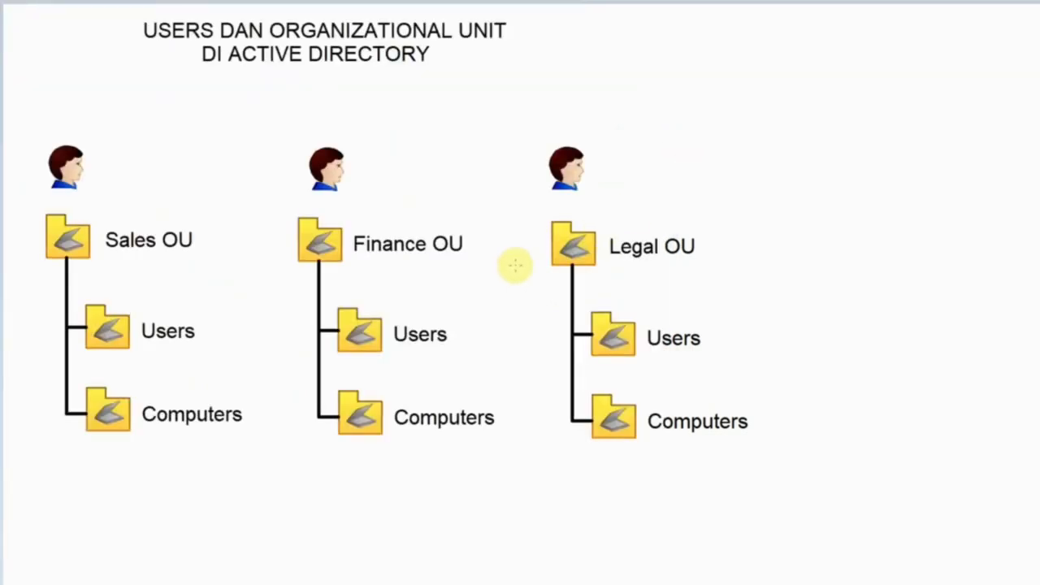
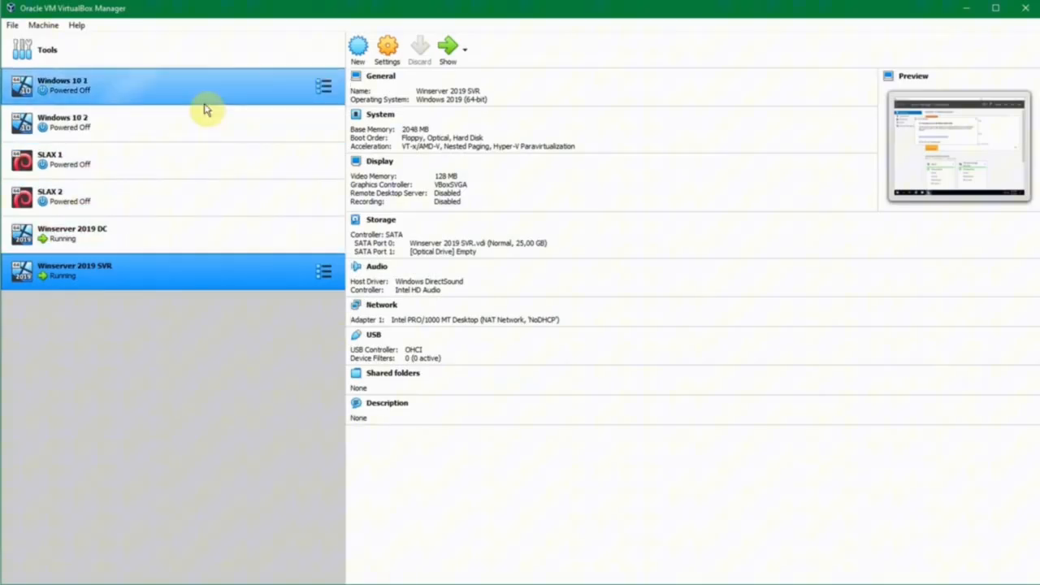
- Select the Windows 10 1 machine in the VirtualBox Manager's VM list
{"action": "left_click", "coordinate": [205, 104]}
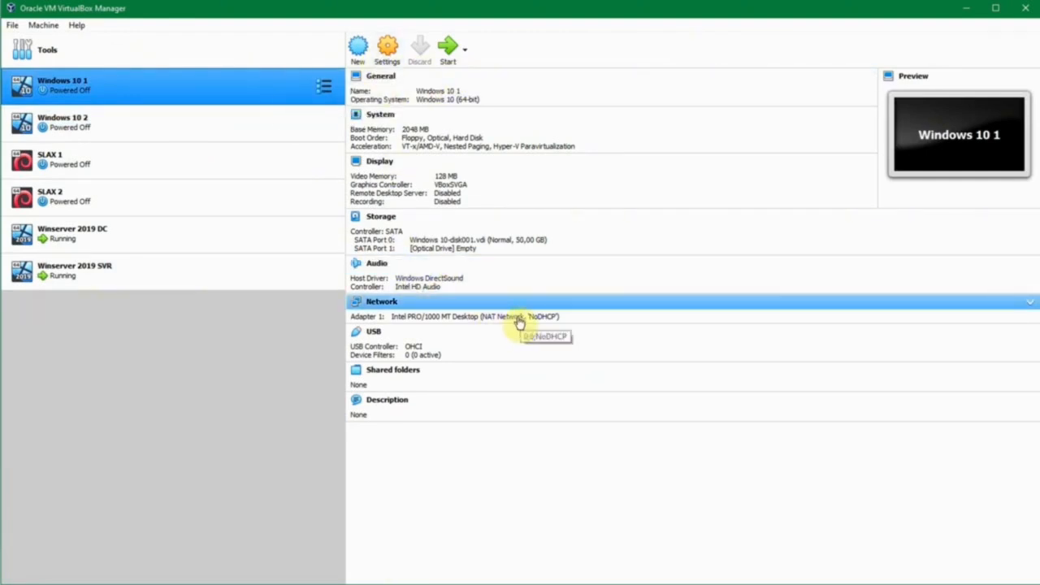
- Power on Windows 10 1 and make a first password attempt for the Test account
{"action": "left_click", "coordinate": [445, 55]}
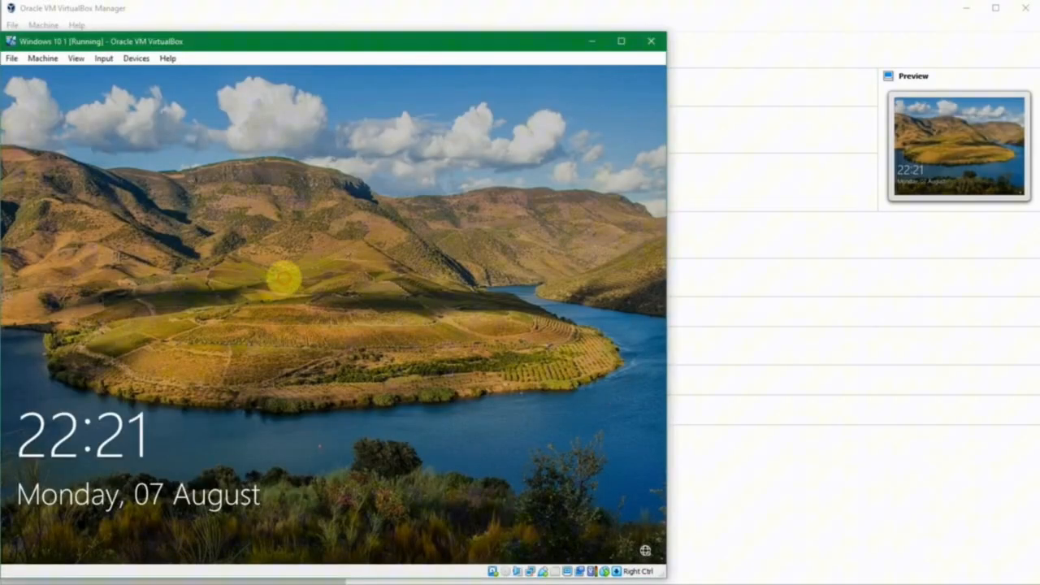
{"action": "left_click", "coordinate": [283, 278]}
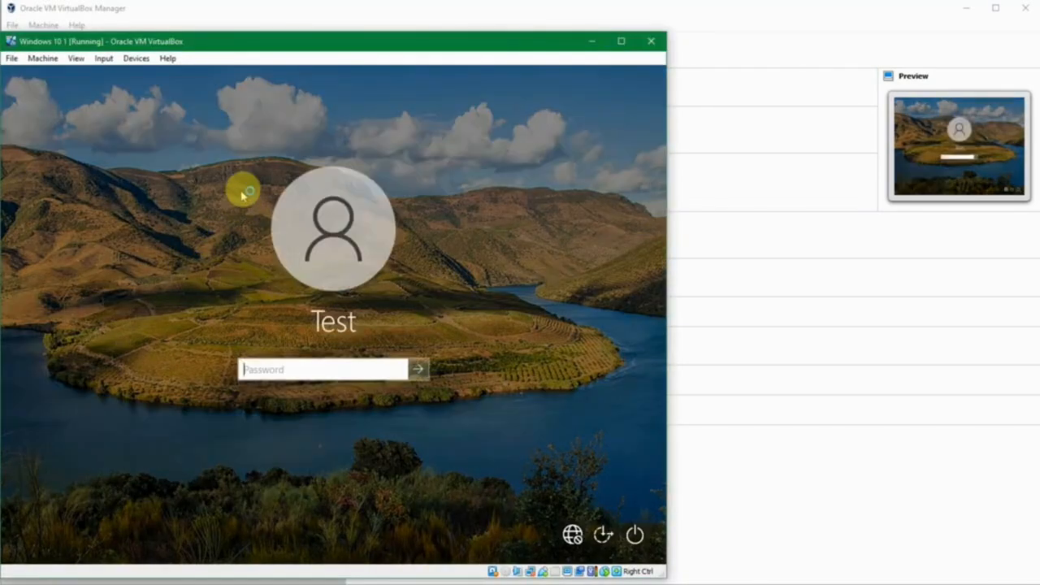
{"action": "type", "text": "p"}
{"action": "key", "text": "ctrl+a"}
{"action": "type", "text": "p"}
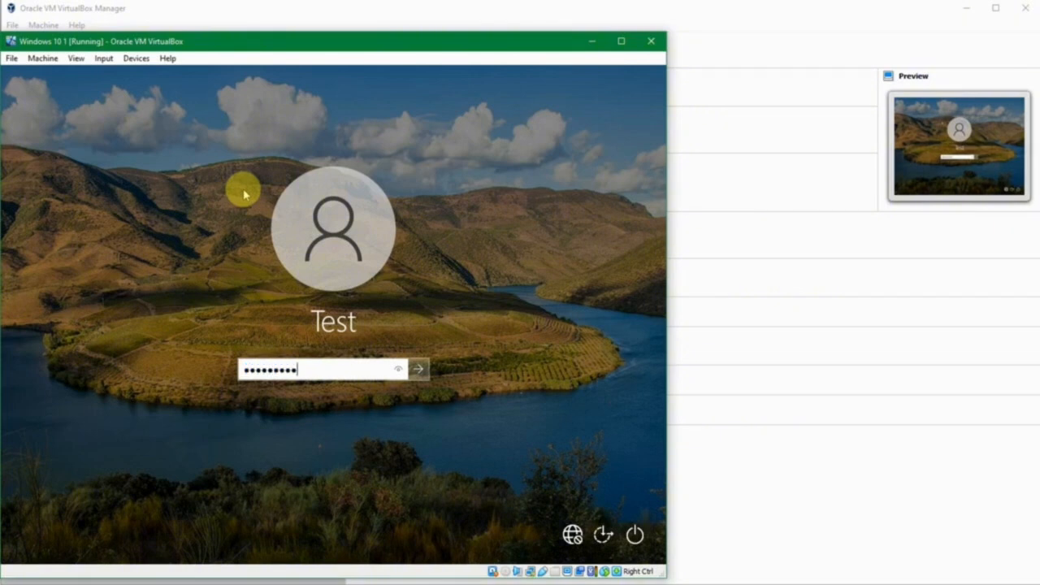
{"action": "key", "text": "Return"}
- Retry the Test account password after the incorrect-password messages until the desktop loads
{"action": "key", "text": "Return"}
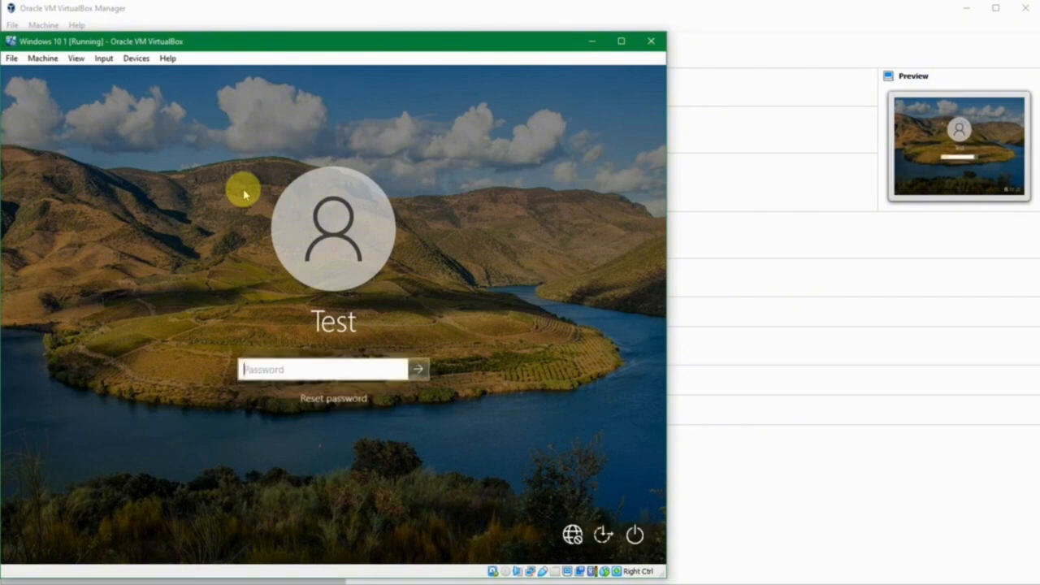
{"action": "type", "text": "password"}
{"action": "key", "text": "Return"}
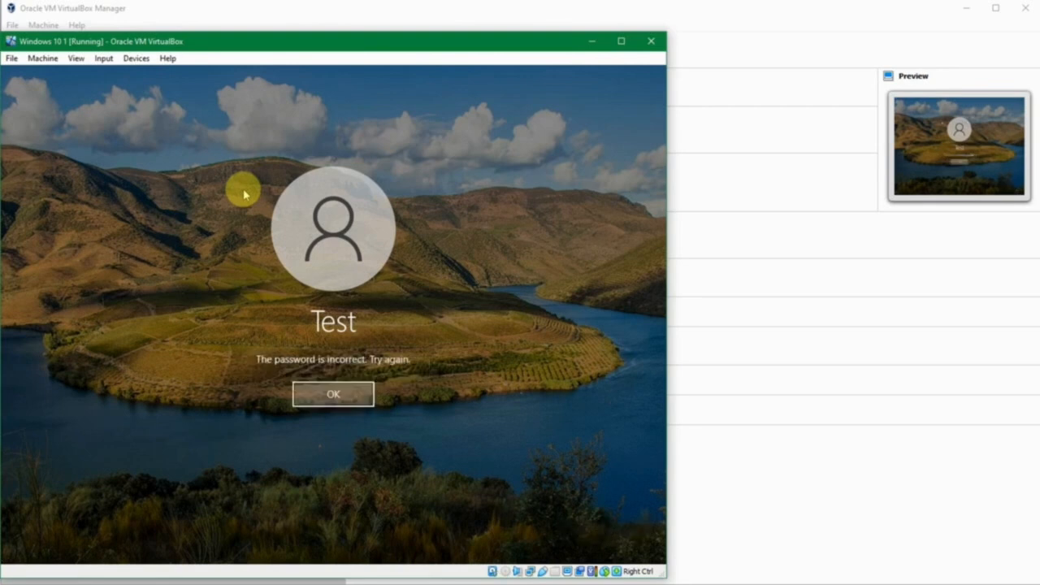
{"action": "key", "text": "Return"}
{"action": "type", "text": "password"}
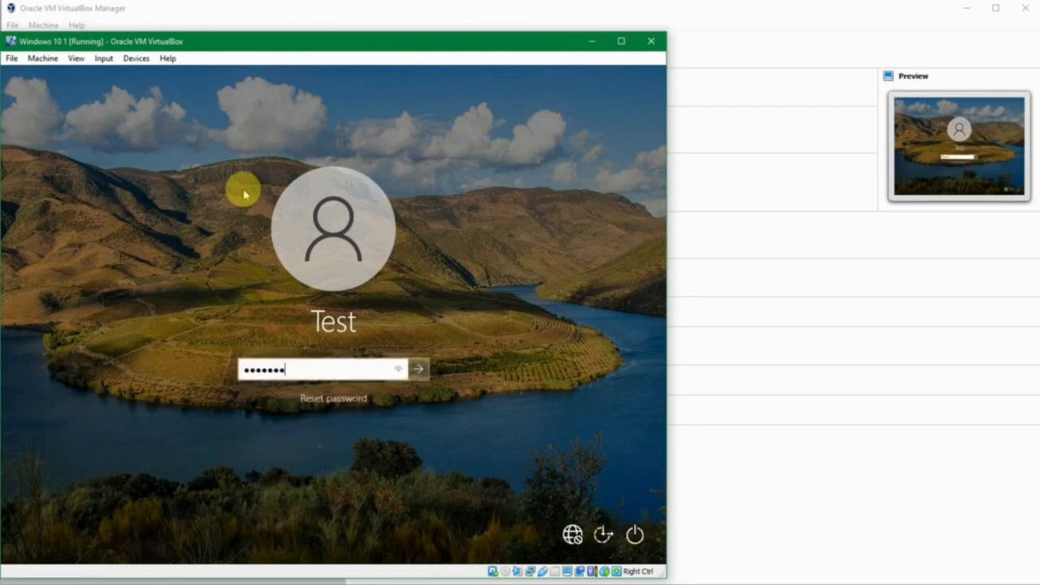
{"action": "key", "text": "Return"}
{"action": "key", "text": "Return"}
{"action": "type", "text": "password"}
{"action": "key", "text": "Return"}
{"action": "key", "text": "Return"}
{"action": "type", "text": "test"}
{"action": "key", "text": "Return"}
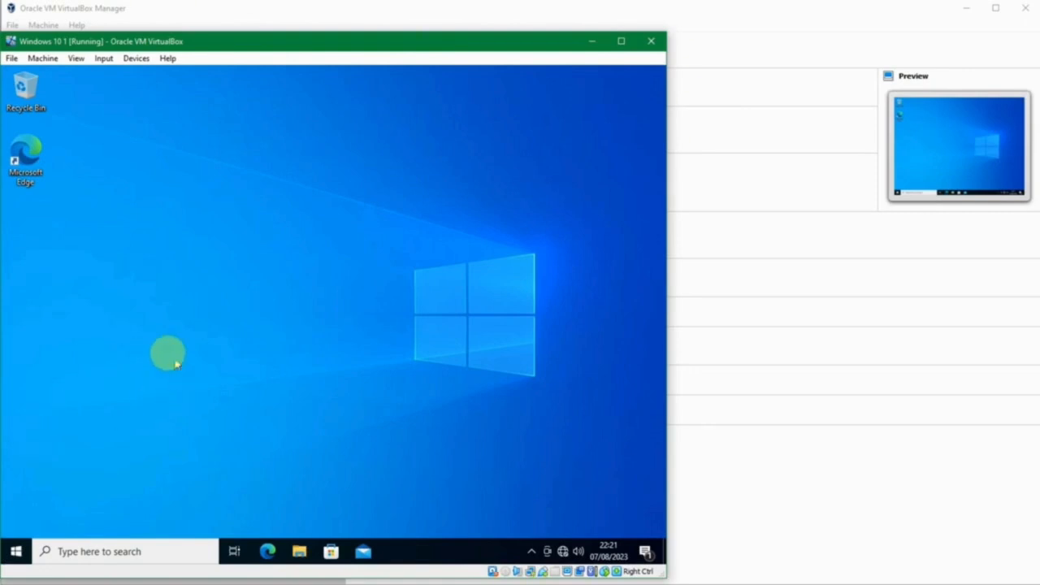
- Open View advanced system settings and reach the Computer Name change dialog
{"action": "left_click", "coordinate": [16, 553]}
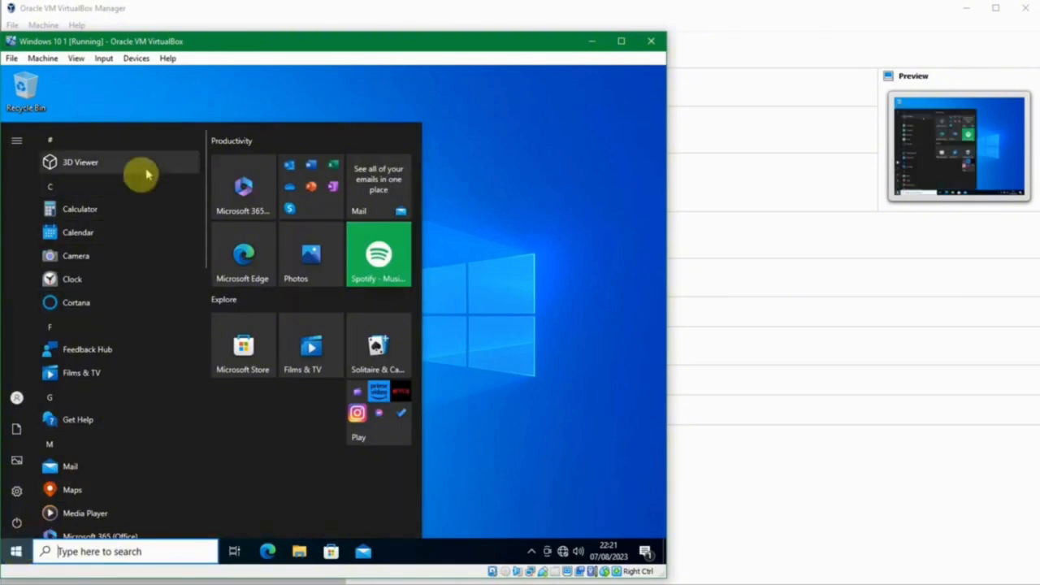
{"action": "left_click", "coordinate": [479, 211]}
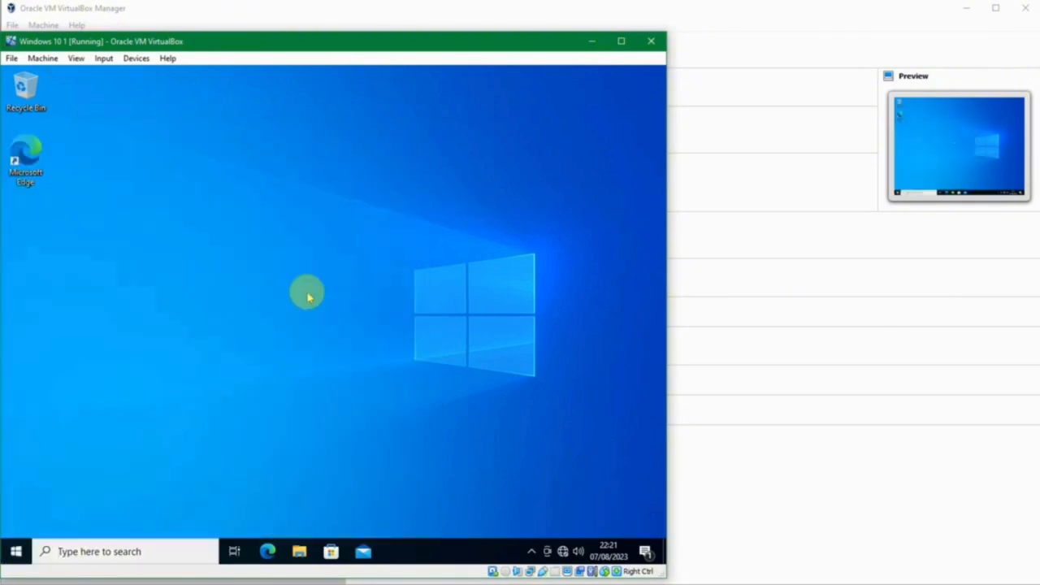
{"action": "key", "text": "super"}
{"action": "type", "text": "vie"}
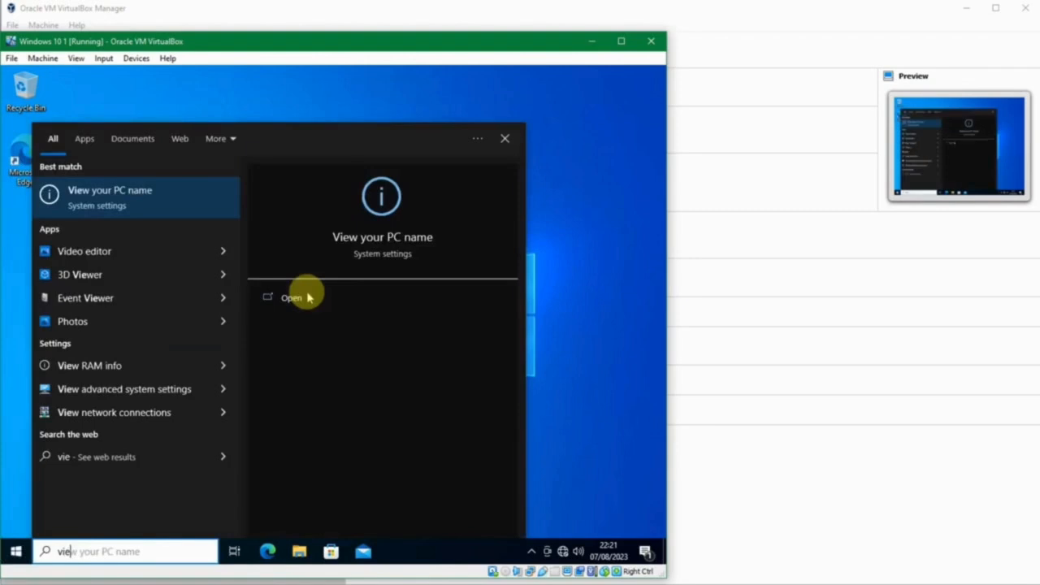
{"action": "type", "text": "w"}
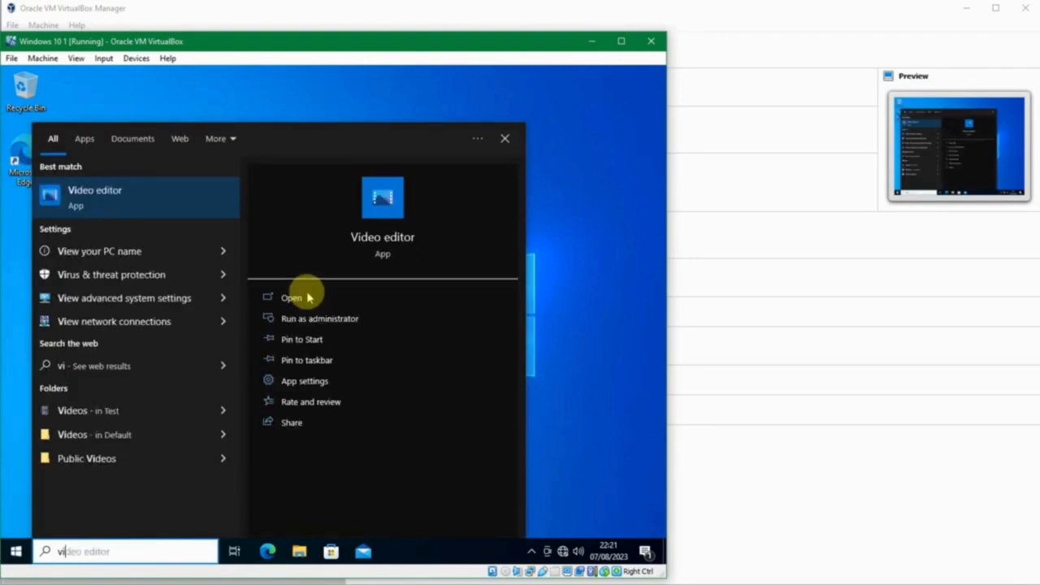
{"action": "type", "text": " ad"}
{"action": "key", "text": "Return"}
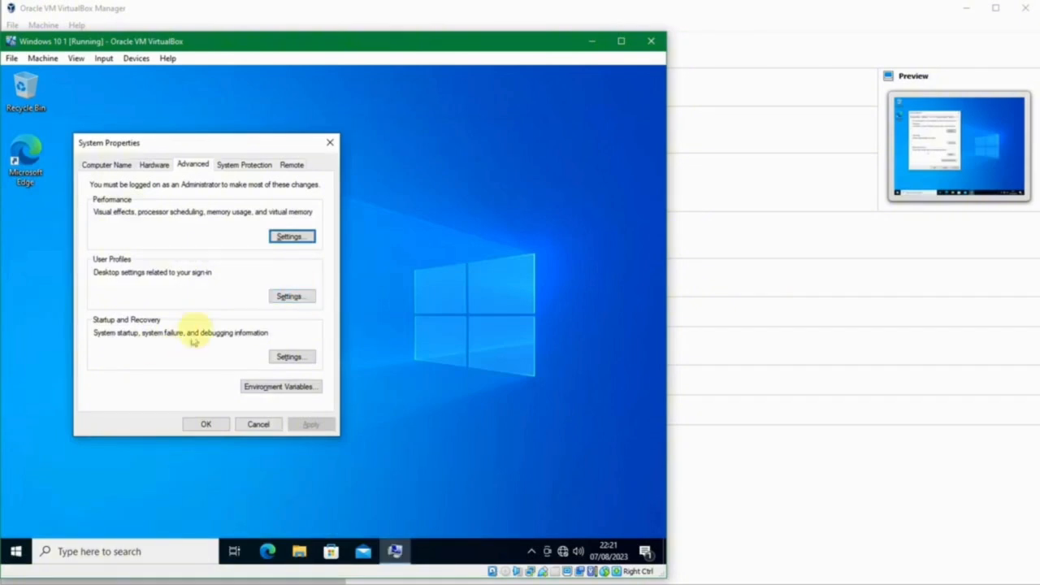
{"action": "left_click", "coordinate": [86, 163]}
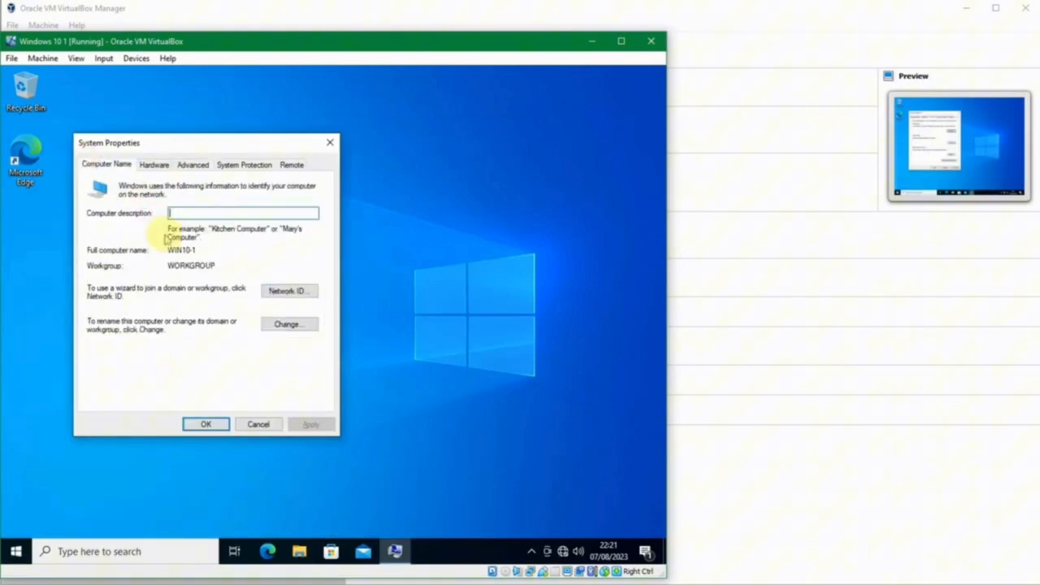
{"action": "left_click", "coordinate": [284, 323]}
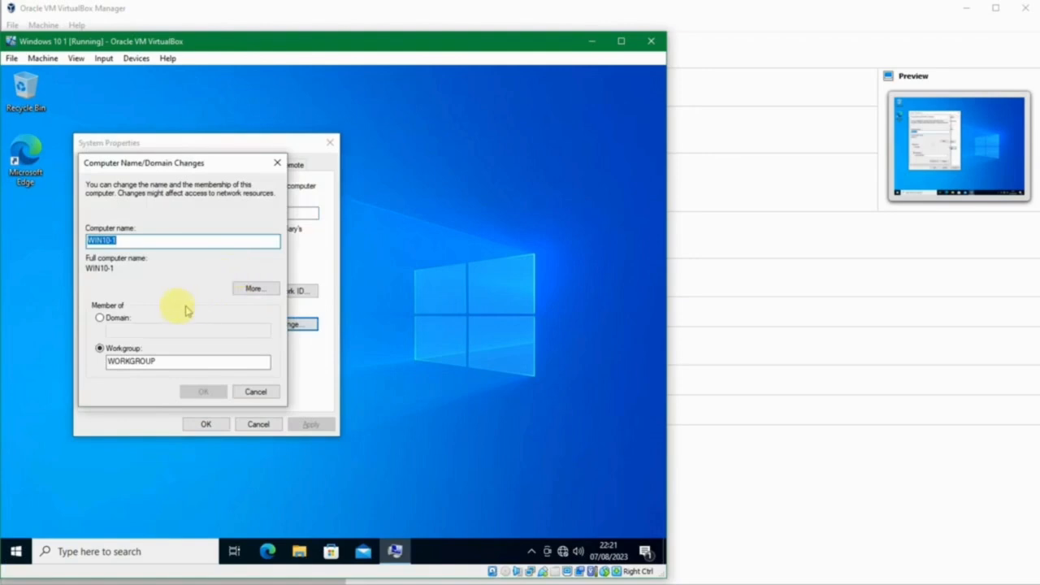
- Set the computer's membership to the sukasuka.com domain
{"action": "left_click", "coordinate": [122, 318]}
{"action": "left_click", "coordinate": [125, 329]}
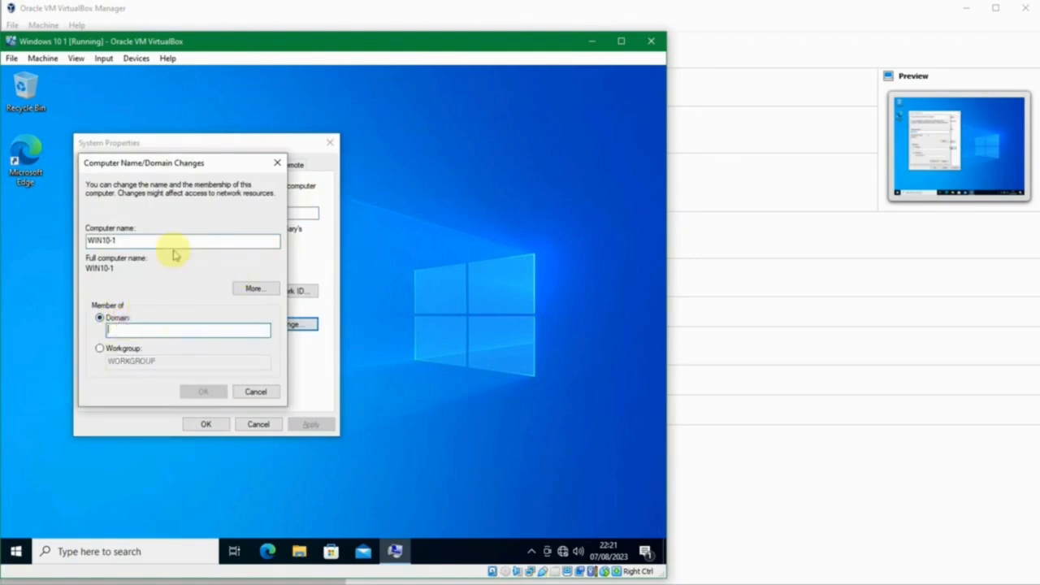
{"action": "type", "text": "sukasuka.com"}
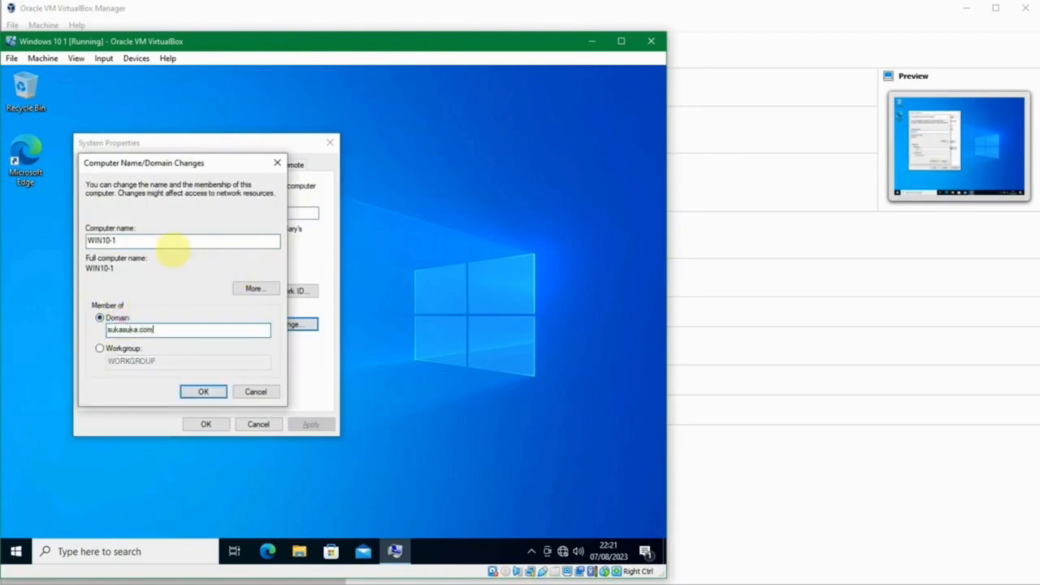
{"action": "key", "text": "Return"}
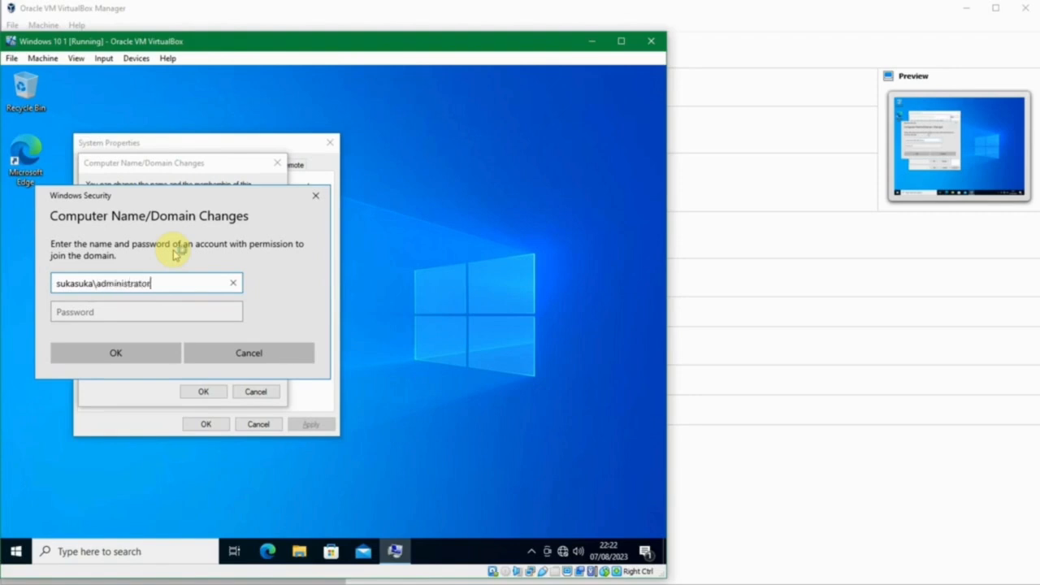
- Authenticate with domain administrator credentials, accept the welcome and restart notices, and close System Properties
{"action": "key", "text": "Tab"}
{"action": "type", "text": "****"}
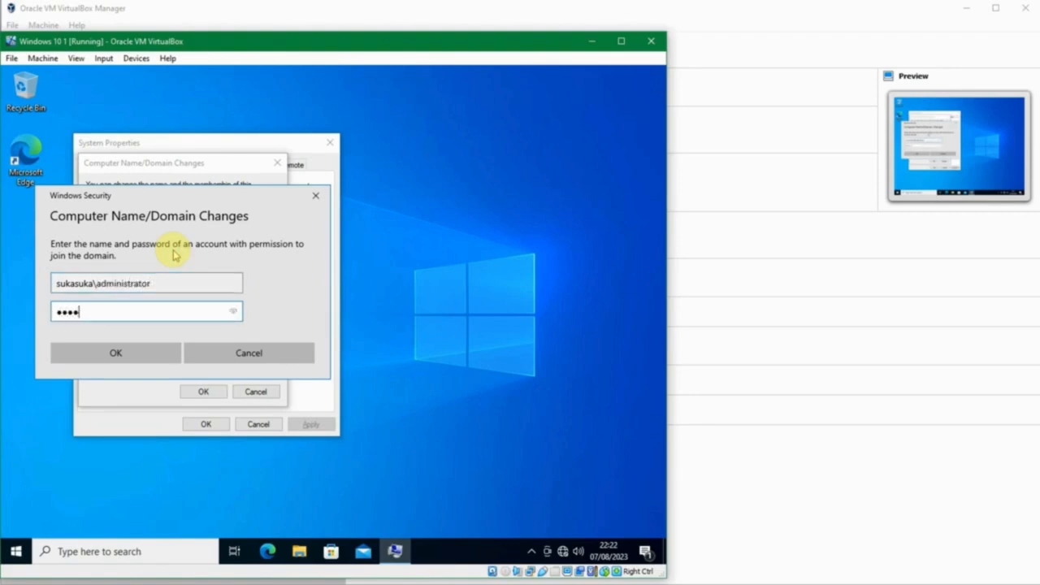
{"action": "key", "text": "ctrl+a"}
{"action": "type", "text": "**"}
{"action": "key", "text": "Return"}
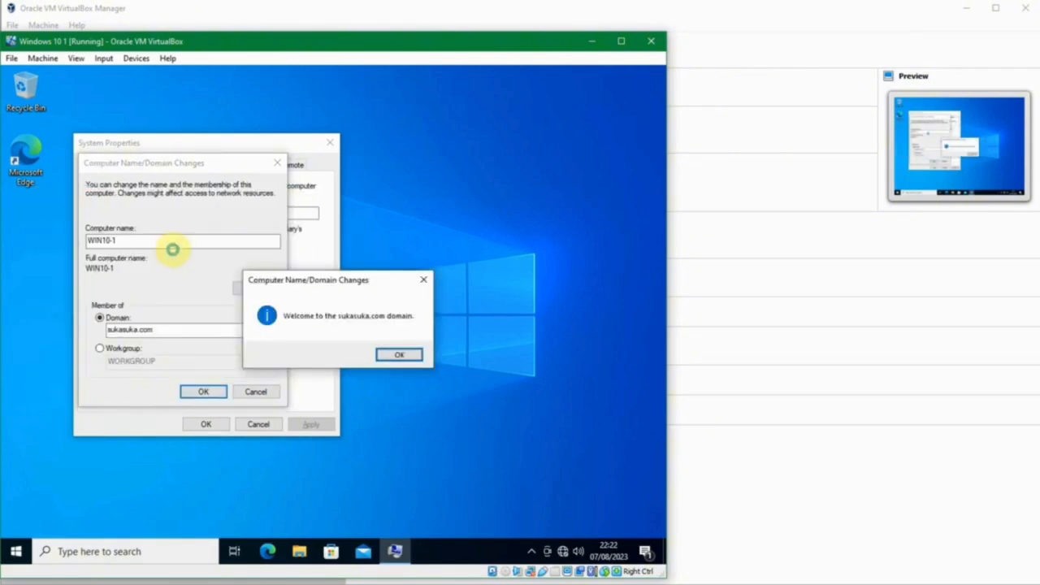
{"action": "key", "text": "Return"}
{"action": "key", "text": "Return"}
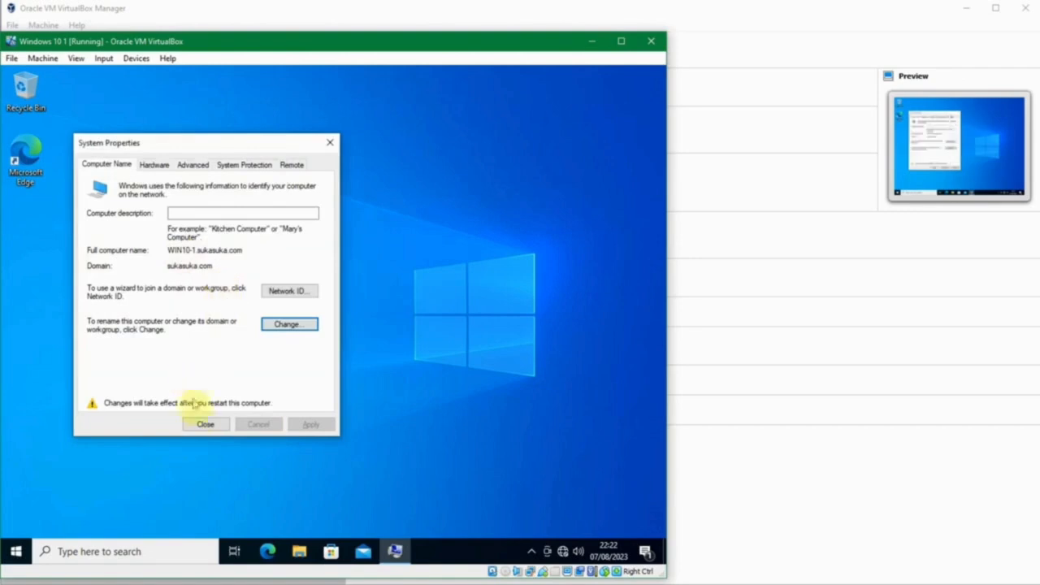
{"action": "left_click", "coordinate": [204, 424]}
- Restart Windows 10 1 to its sign-in screen, then bring the Winserver 2019 DC window forward
{"action": "left_click", "coordinate": [319, 321]}
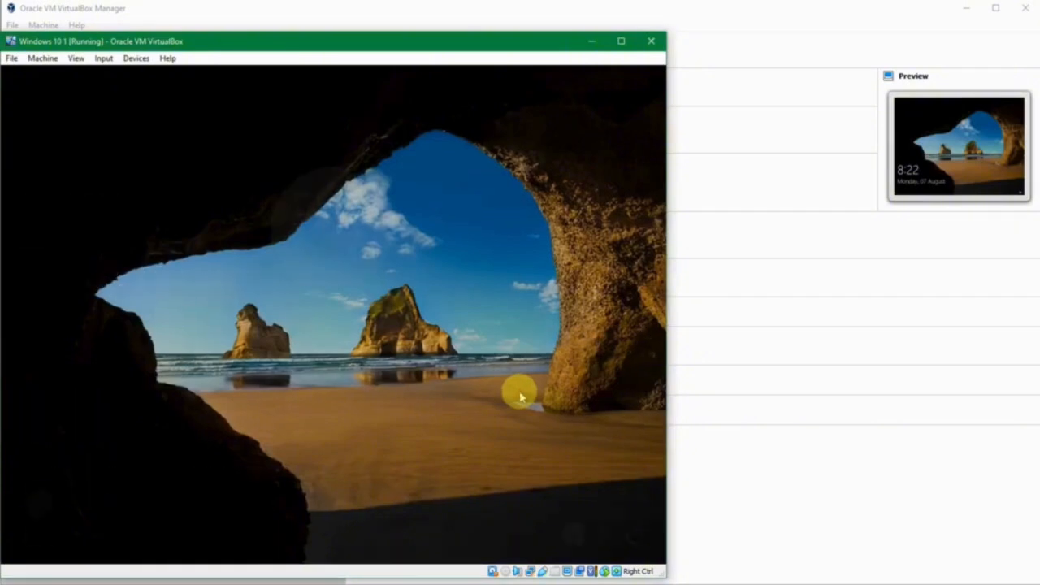
{"action": "left_click", "coordinate": [519, 396]}
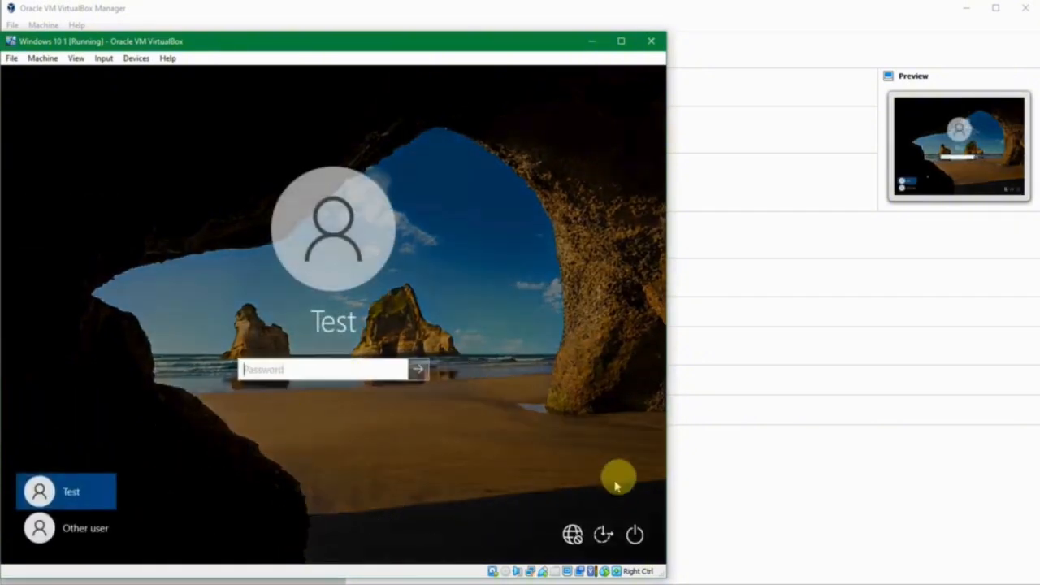
{"action": "left_click", "coordinate": [467, 580]}
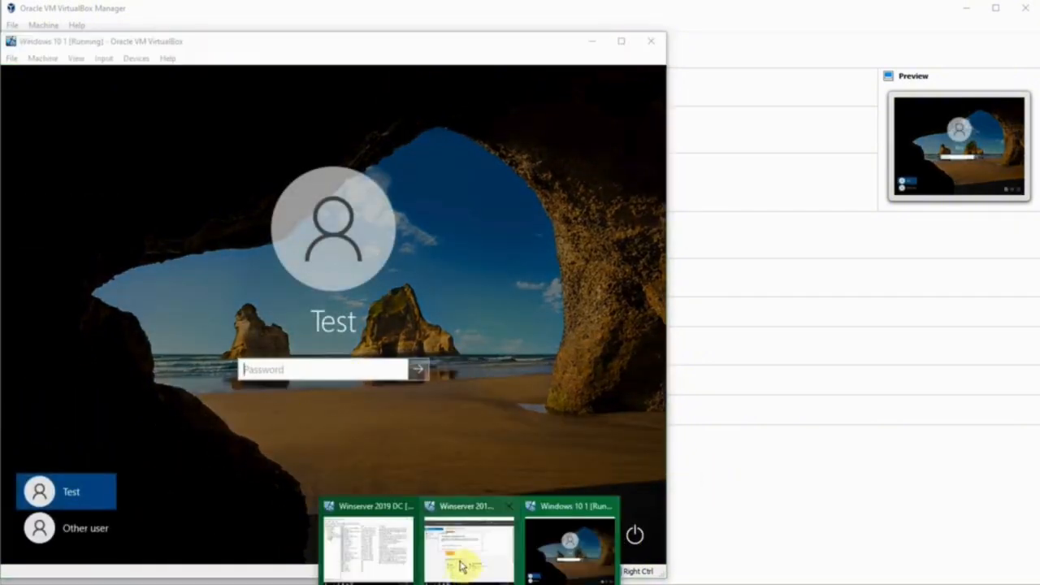
{"action": "left_click", "coordinate": [385, 545]}
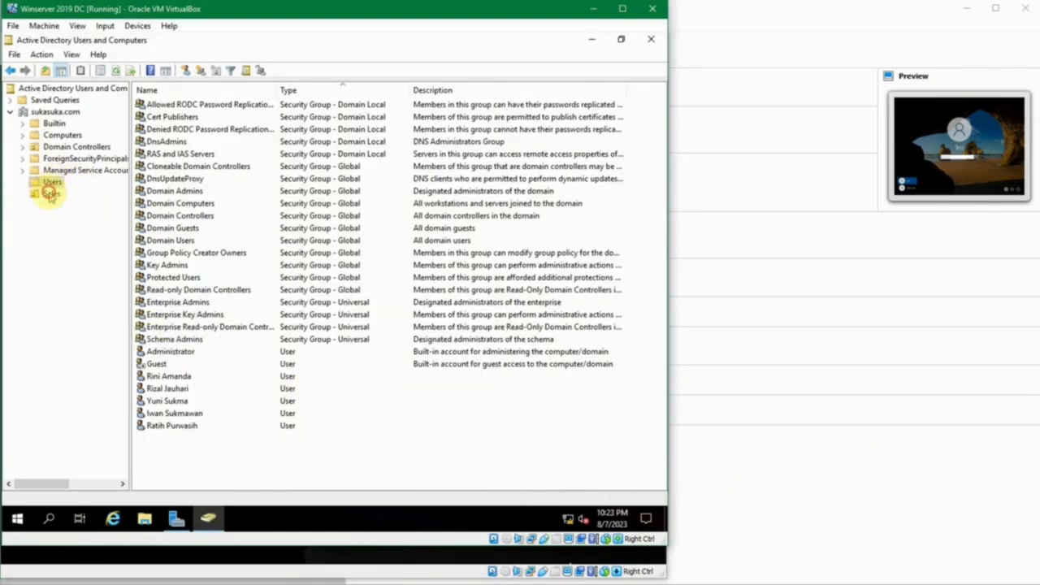
- Check the Sales user's logon and pre-Windows 2000 names, then return to Windows 10 1
{"action": "left_click", "coordinate": [50, 194]}
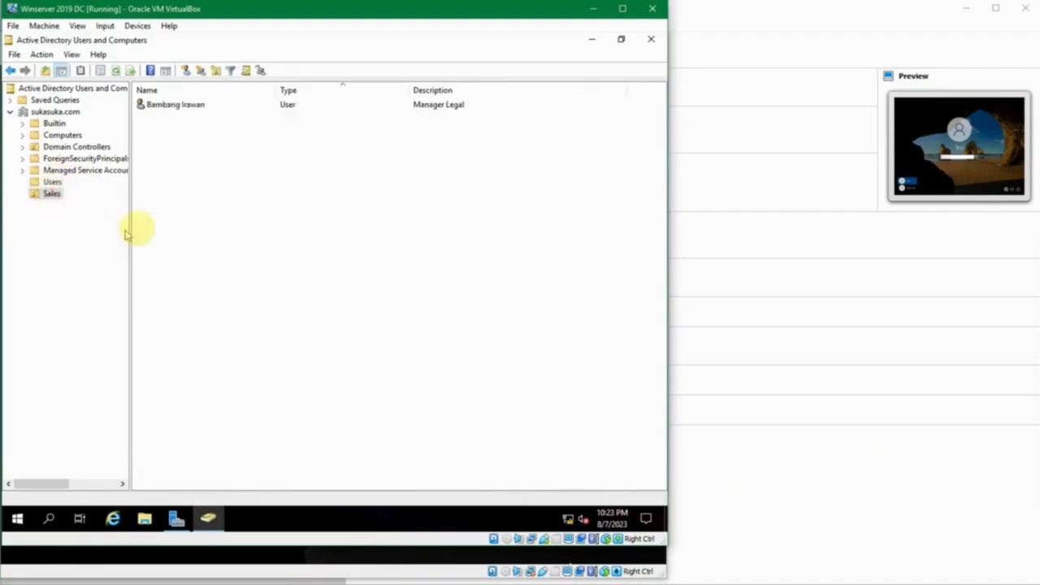
{"action": "double_click", "coordinate": [166, 106]}
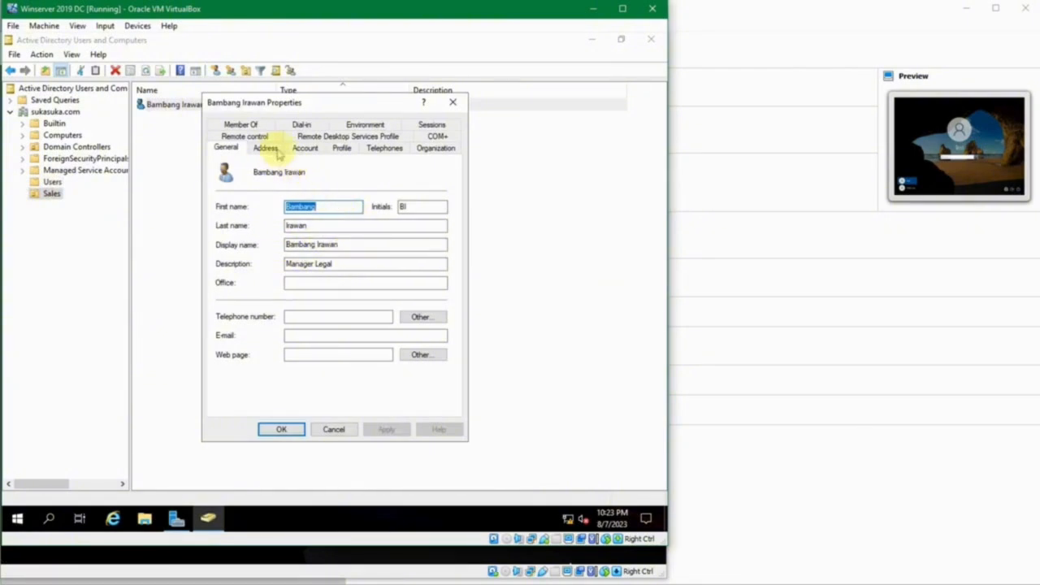
{"action": "left_click", "coordinate": [305, 148]}
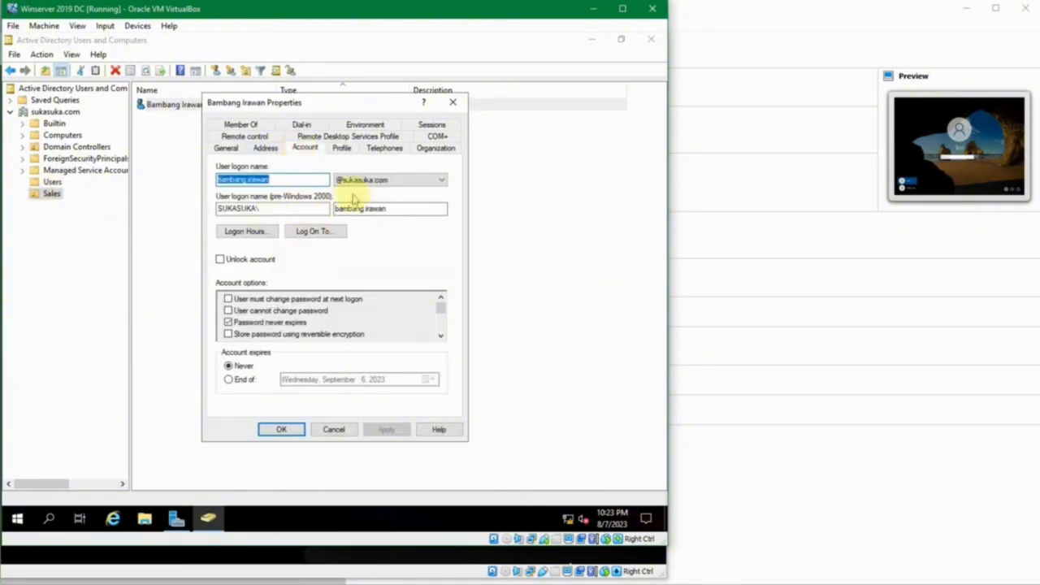
{"action": "left_click", "coordinate": [400, 209]}
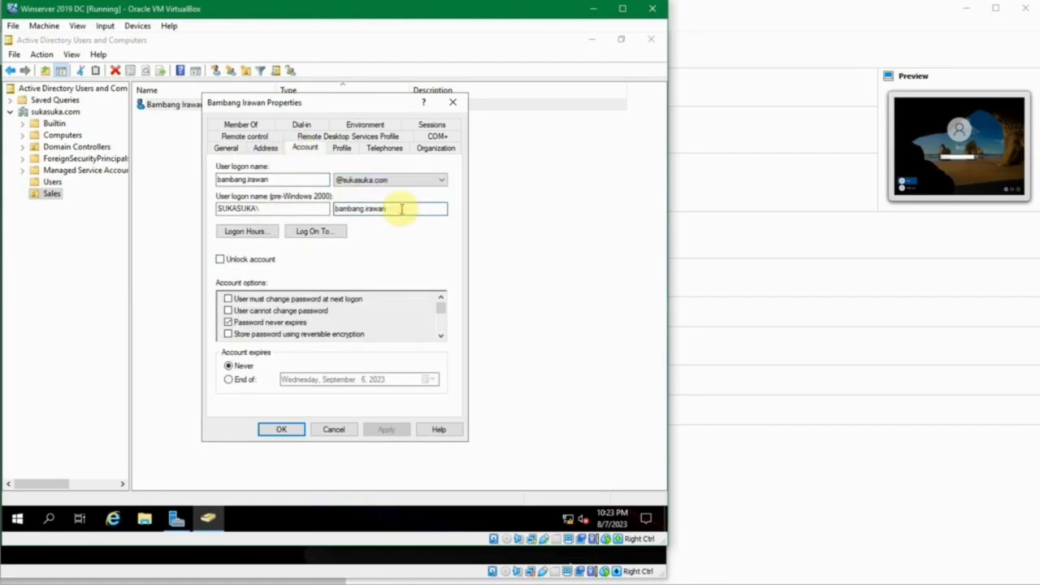
{"action": "left_click_drag", "start_coordinate": [290, 180], "coordinate": [213, 179]}
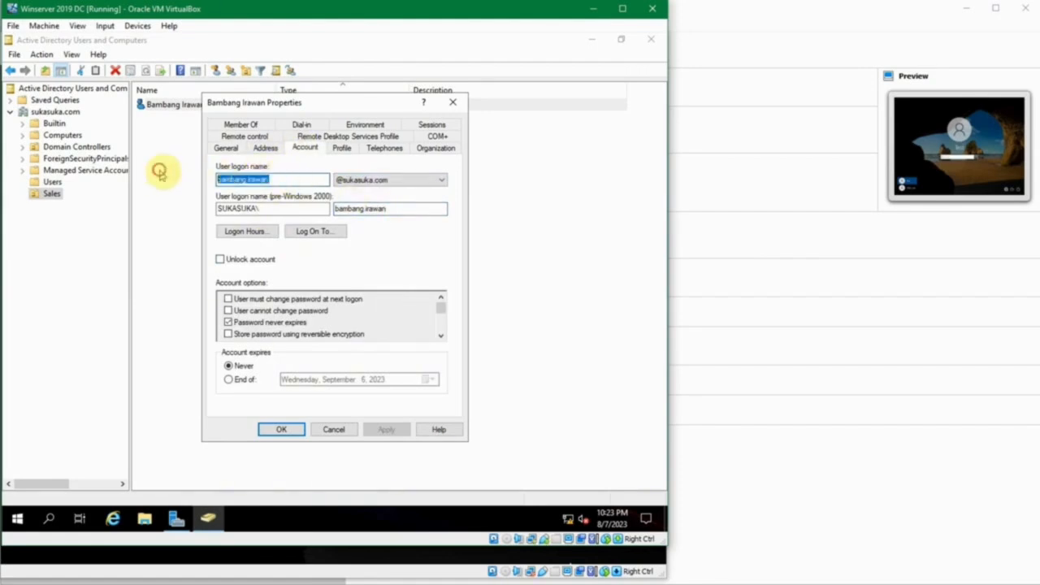
{"action": "left_click", "coordinate": [453, 104]}
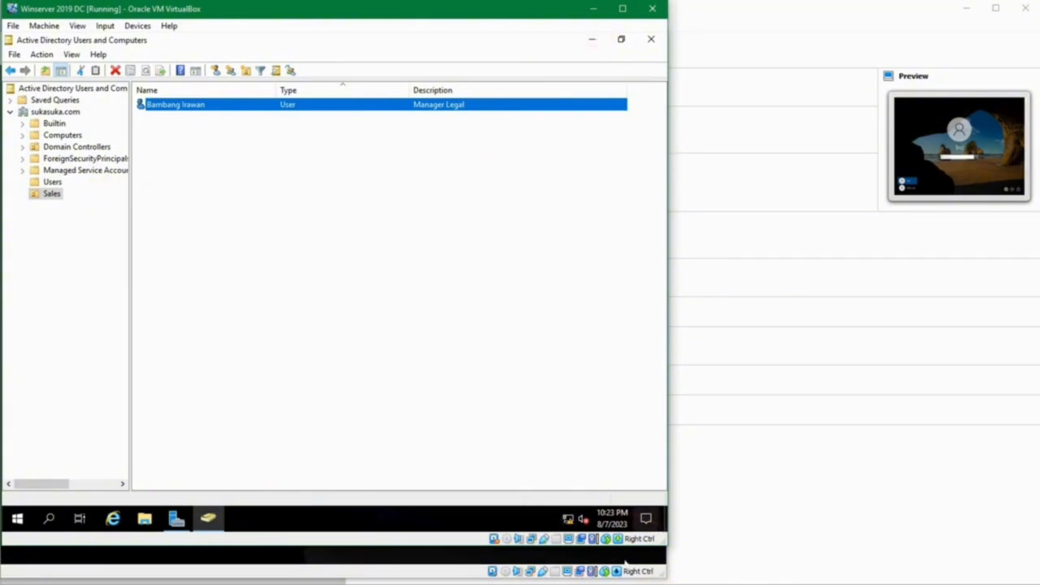
{"action": "mouse_move", "coordinate": [382, 545]}
{"action": "left_click", "coordinate": [575, 499]}
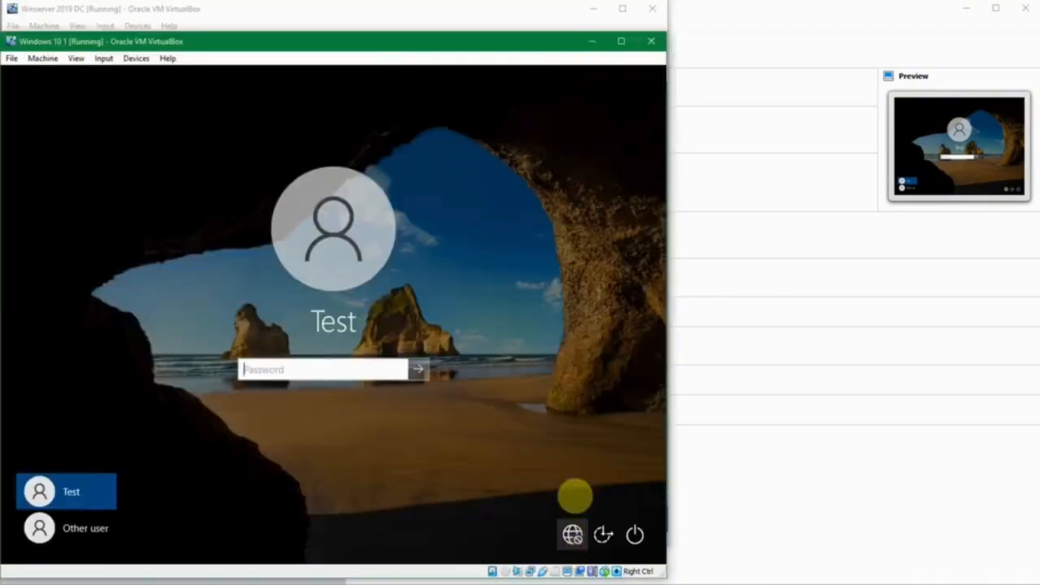
- Sign in via Other user with the SUKASUKA\ domain account and its password
{"action": "left_click", "coordinate": [81, 532]}
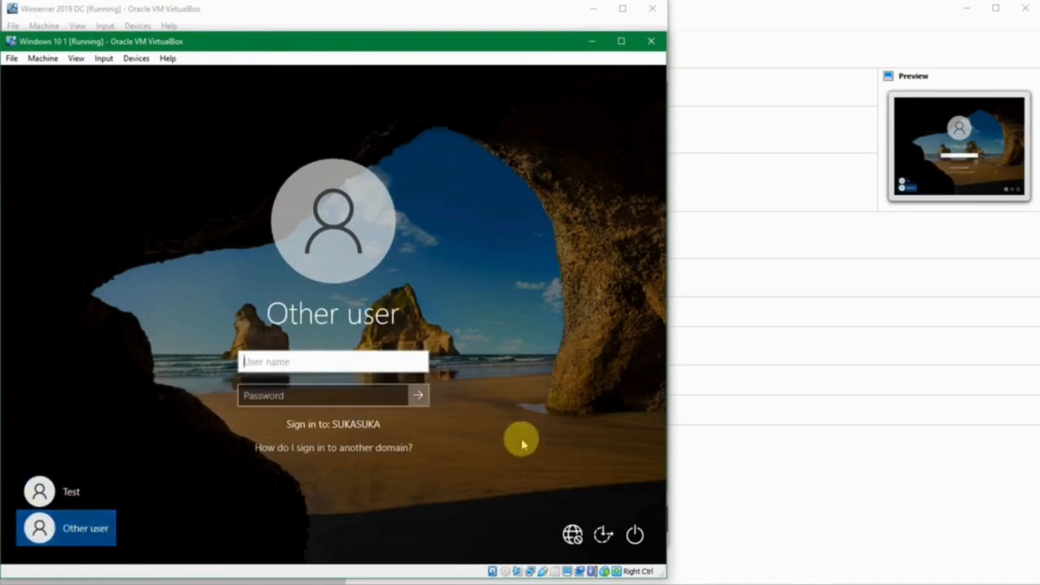
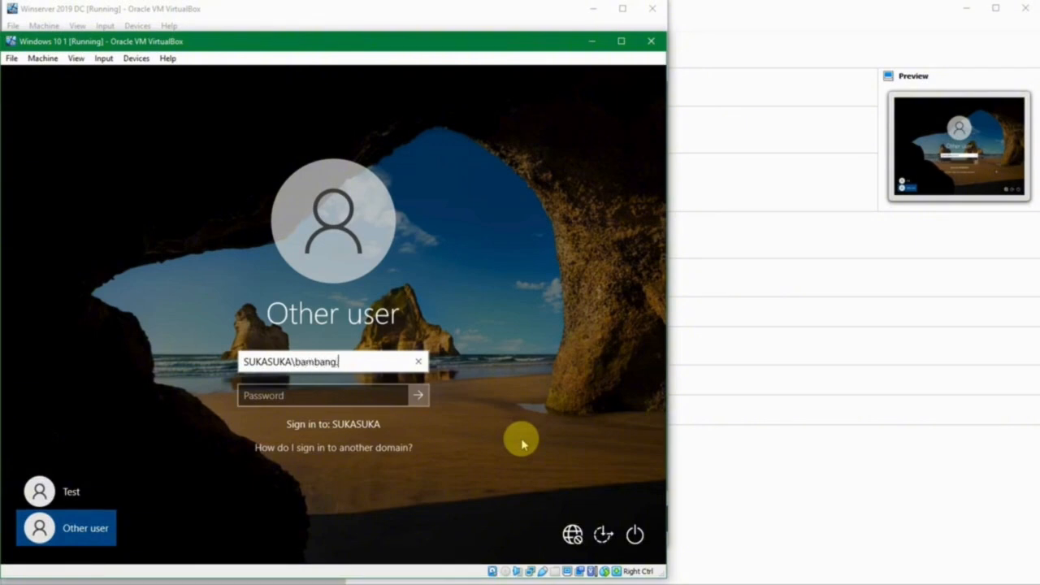
{"action": "key", "text": "Tab"}
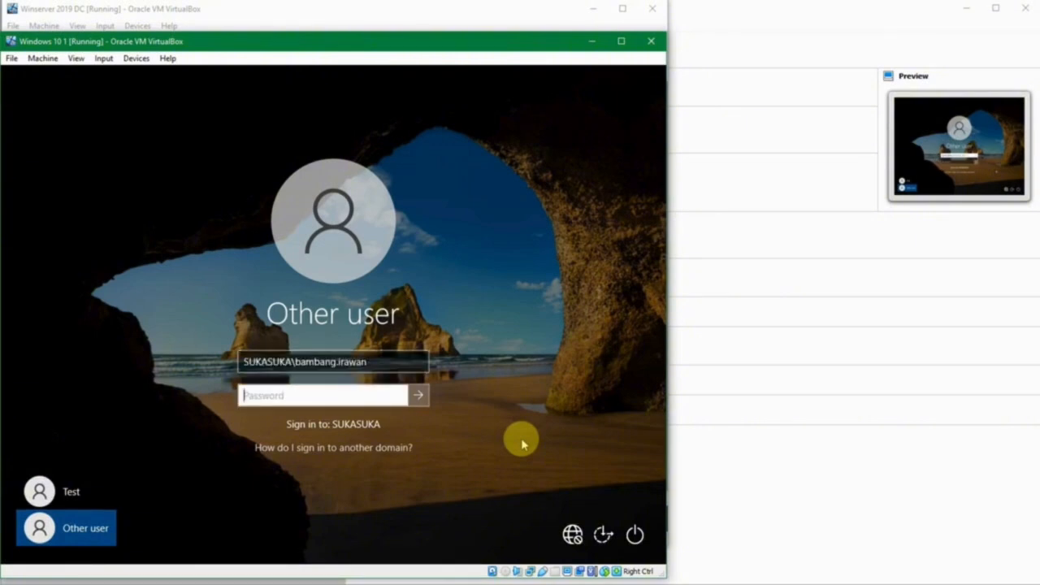
{"action": "type", "text": "•"}
{"action": "key", "text": "BackSpace"}
{"action": "type", "text": "•••••••"}
{"action": "key", "text": "ctrl+a"}
{"action": "type", "text": "•"}
{"action": "key", "text": "Return"}
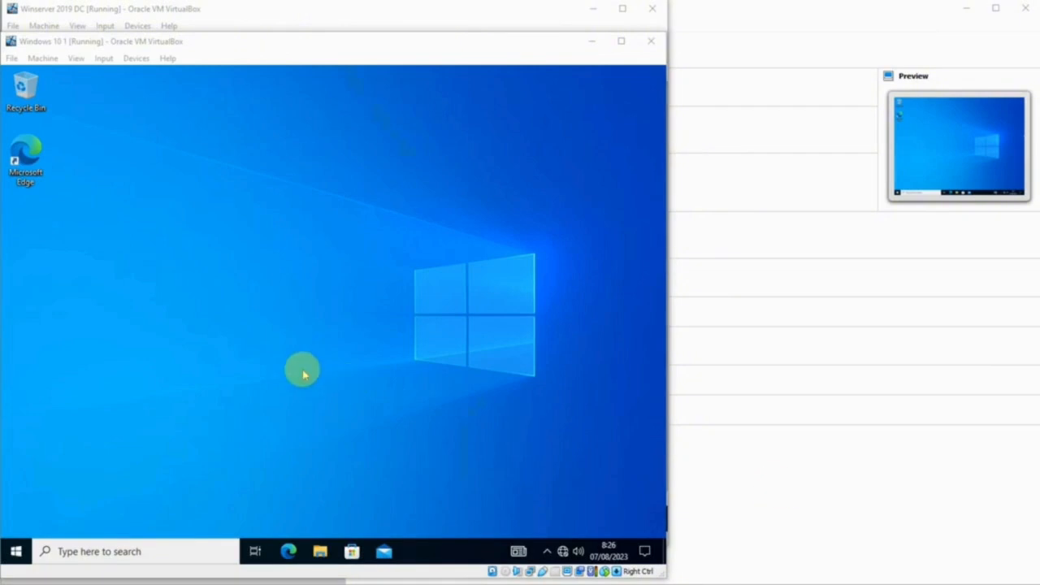
- Toggle the Windows 10 Start menu and hidden tray icons until the app list appears
{"action": "left_click", "coordinate": [303, 371]}
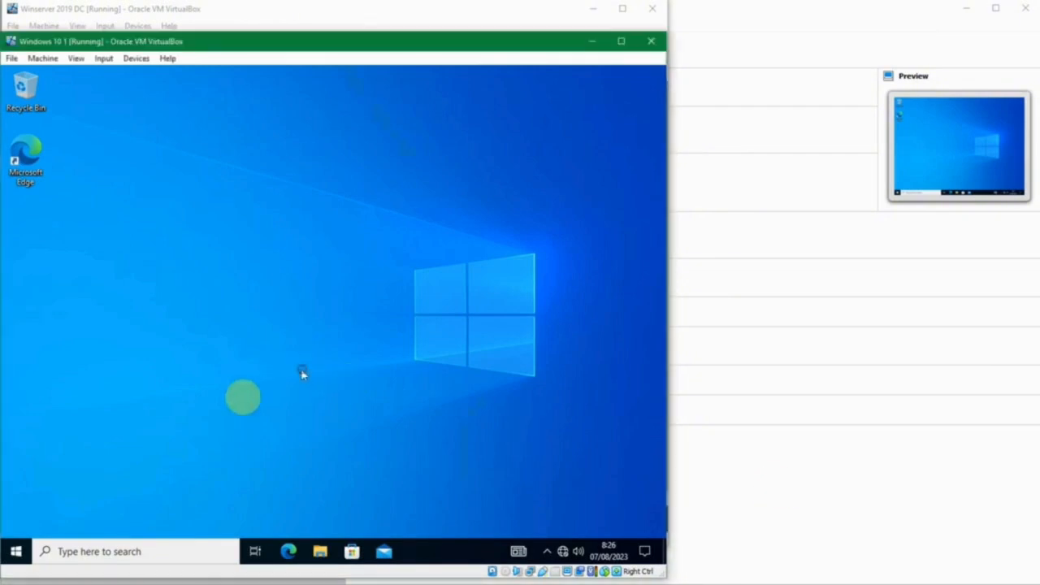
{"action": "left_click", "coordinate": [18, 552]}
{"action": "left_click", "coordinate": [18, 149]}
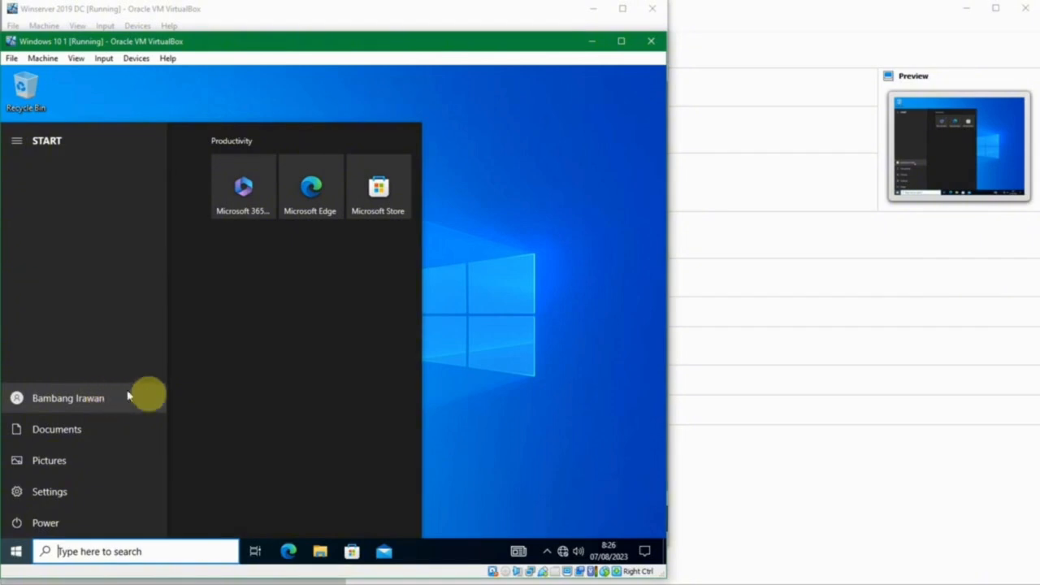
{"action": "left_click", "coordinate": [457, 367]}
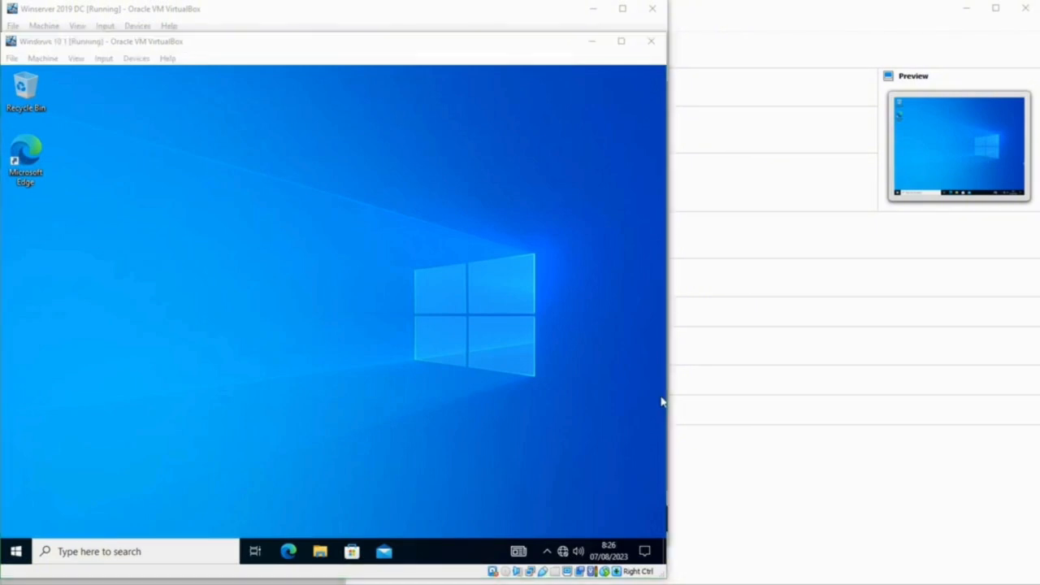
{"action": "left_click", "coordinate": [450, 404]}
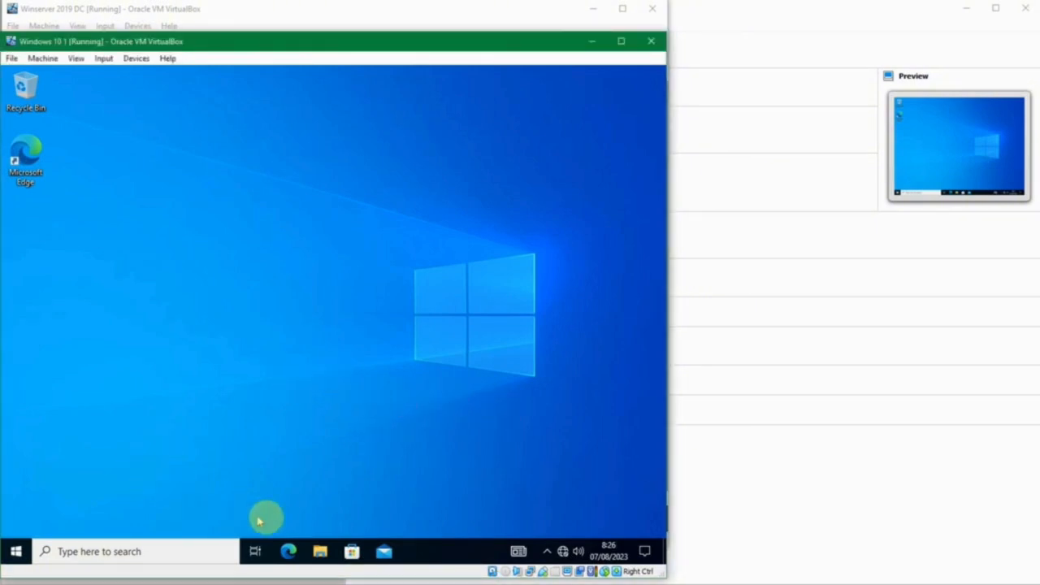
{"action": "left_click", "coordinate": [15, 552]}
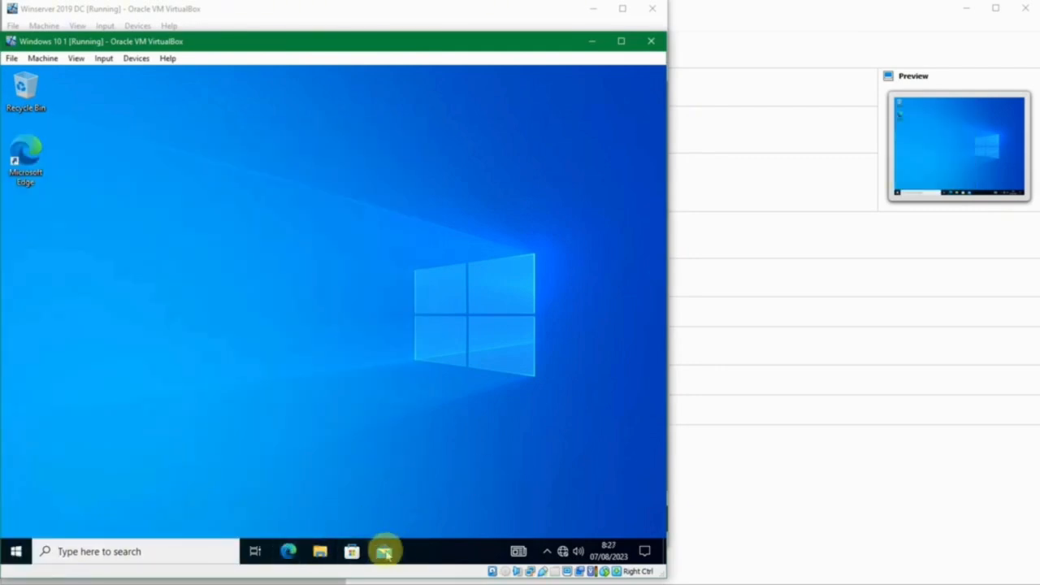
{"action": "left_click", "coordinate": [547, 552]}
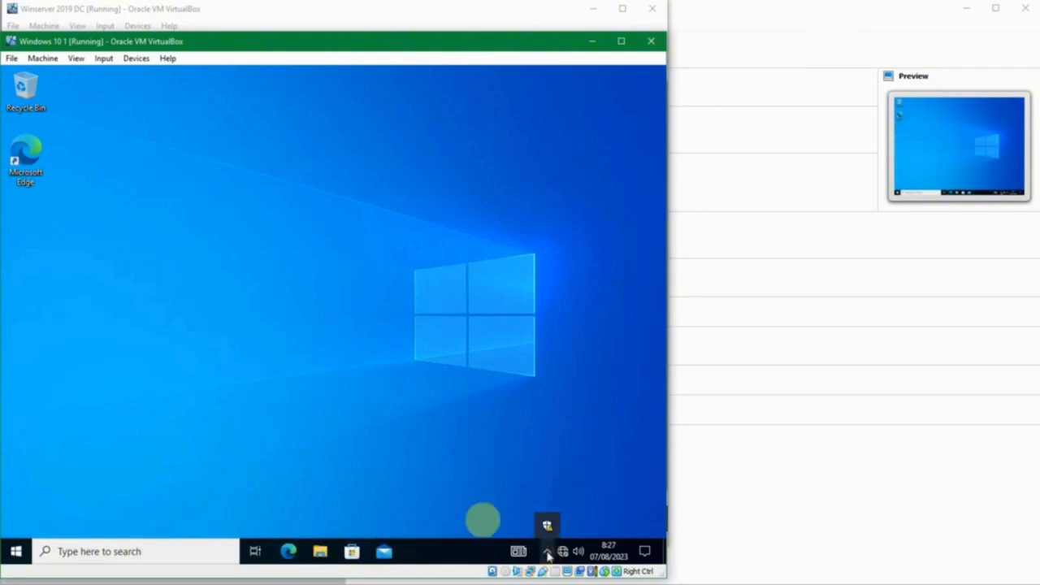
{"action": "left_click", "coordinate": [437, 492]}
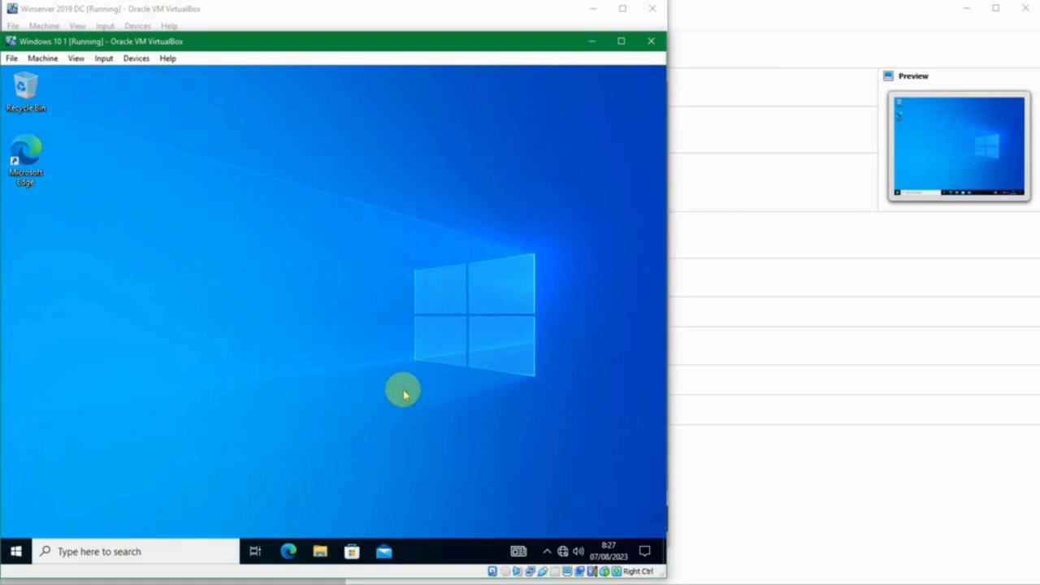
{"action": "left_click", "coordinate": [16, 551]}
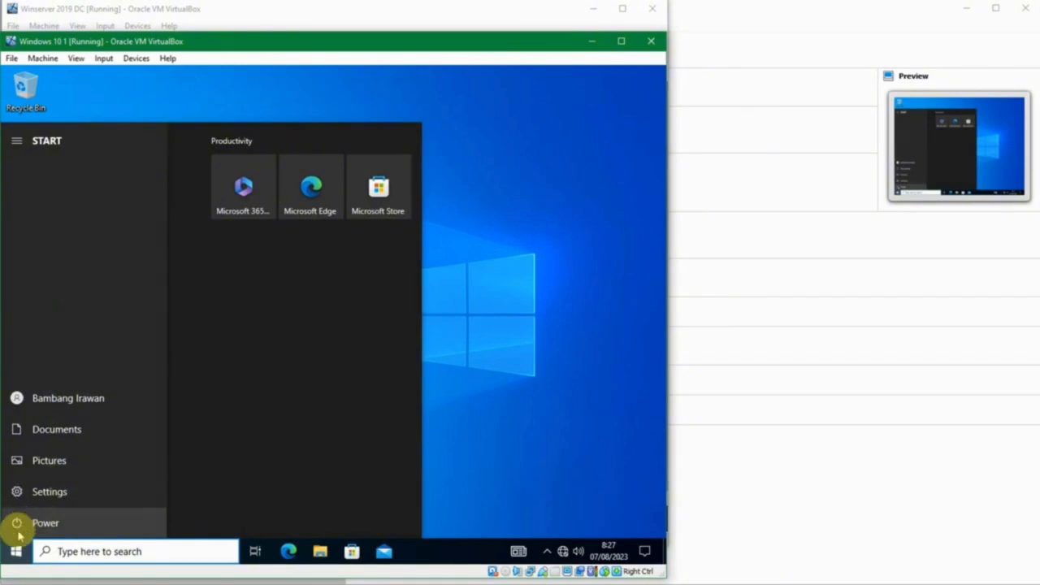
{"action": "left_click", "coordinate": [15, 550]}
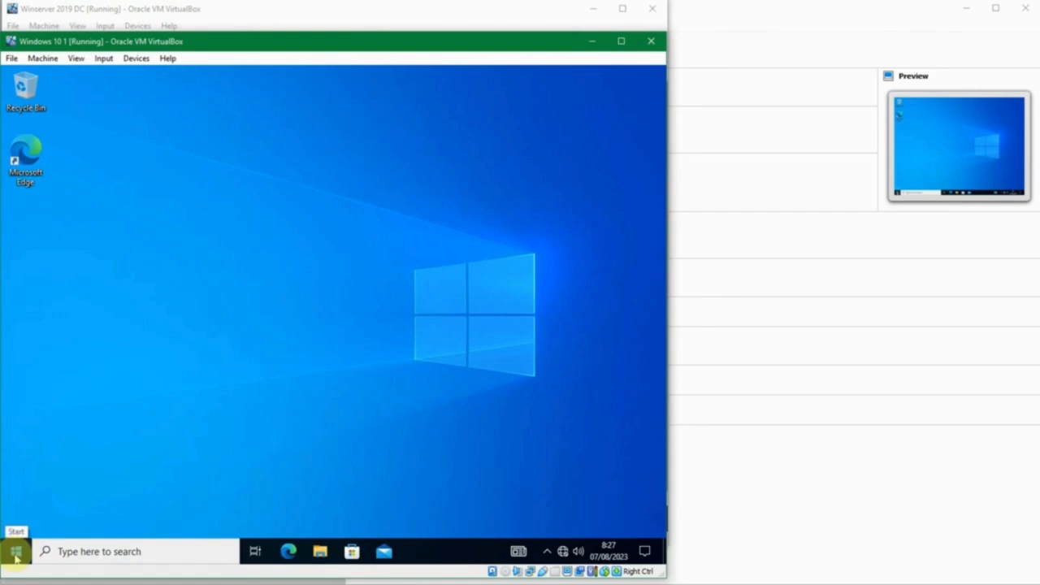
{"action": "left_click", "coordinate": [15, 553]}
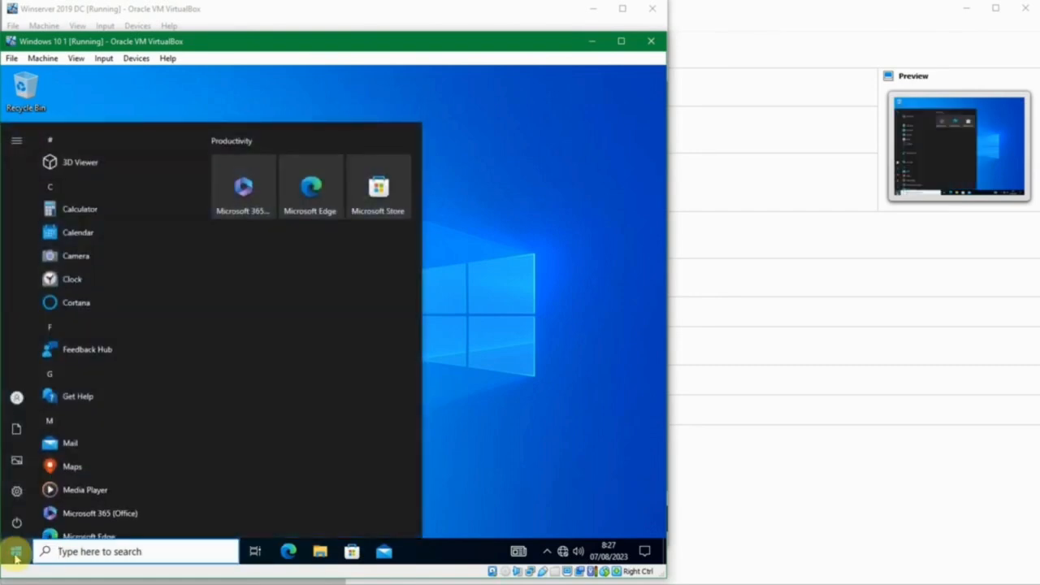
- Launch regedit, try adding a new key under HKEY_LOCAL_MACHINE, dismiss the error, and close it
{"action": "type", "text": "reged"}
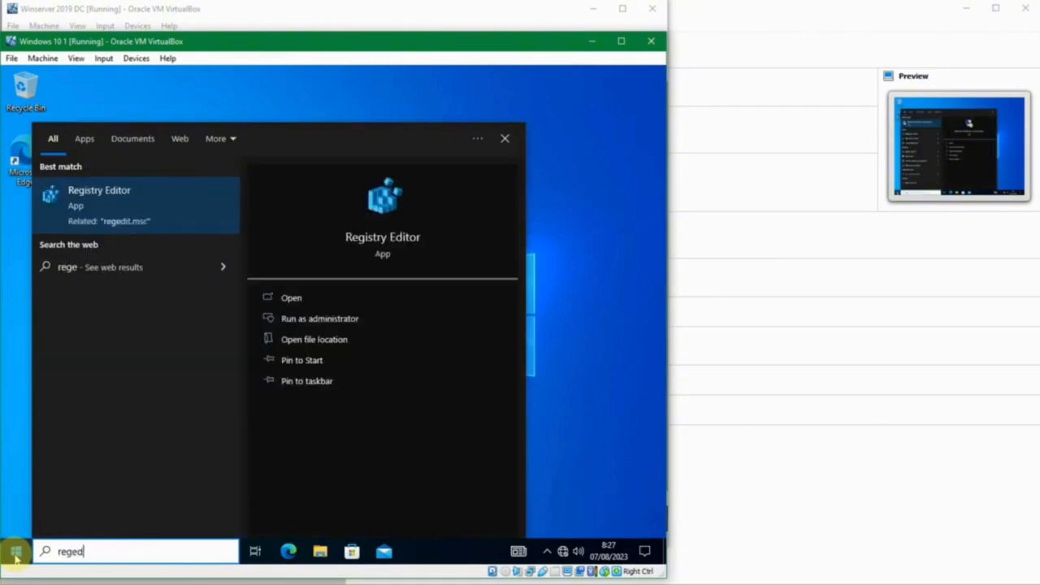
{"action": "key", "text": "Return"}
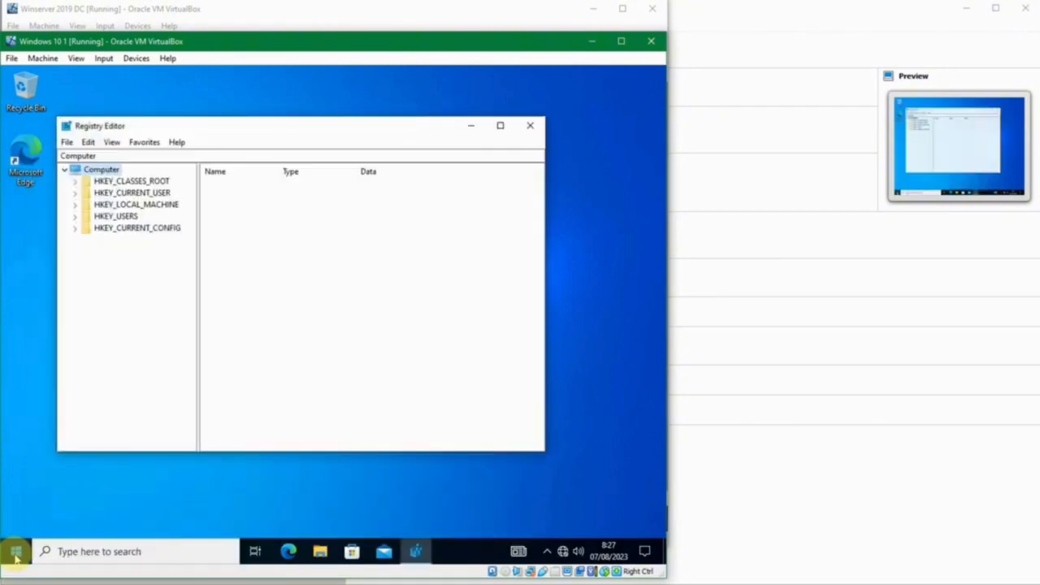
{"action": "left_click", "coordinate": [76, 205]}
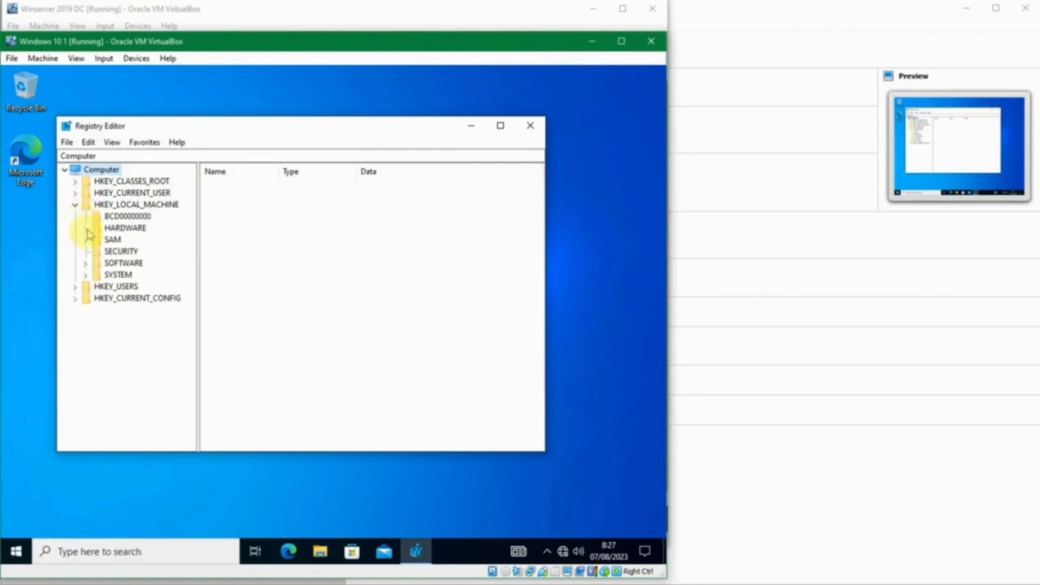
{"action": "left_click", "coordinate": [99, 205]}
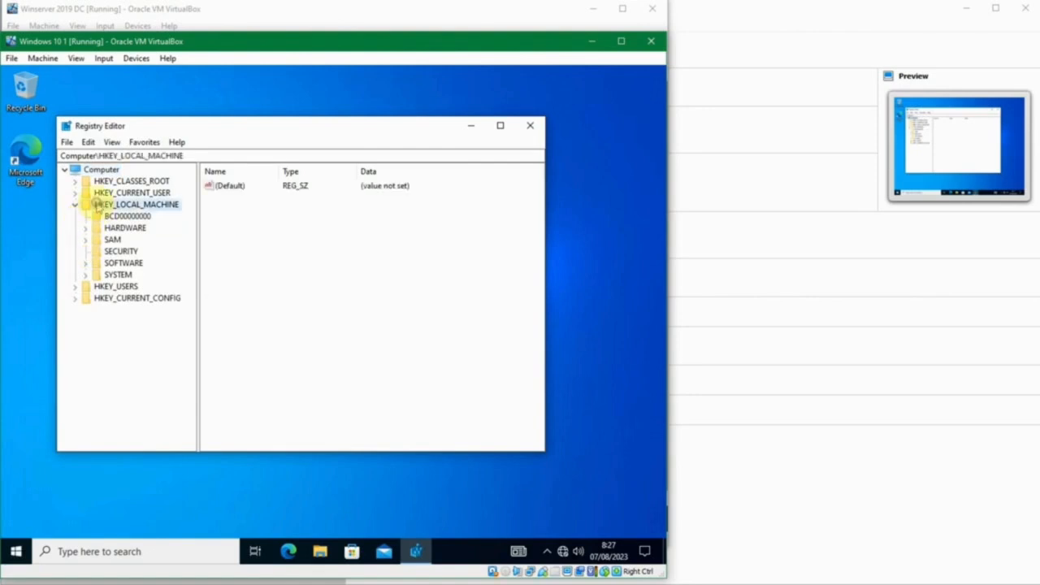
{"action": "right_click", "coordinate": [223, 205]}
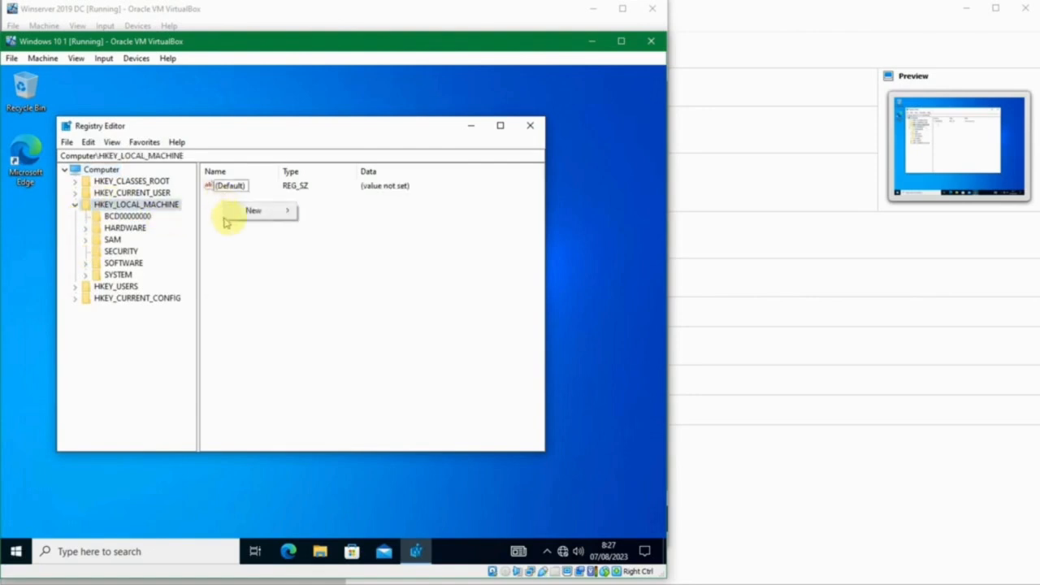
{"action": "mouse_move", "coordinate": [268, 211]}
{"action": "left_click", "coordinate": [321, 212]}
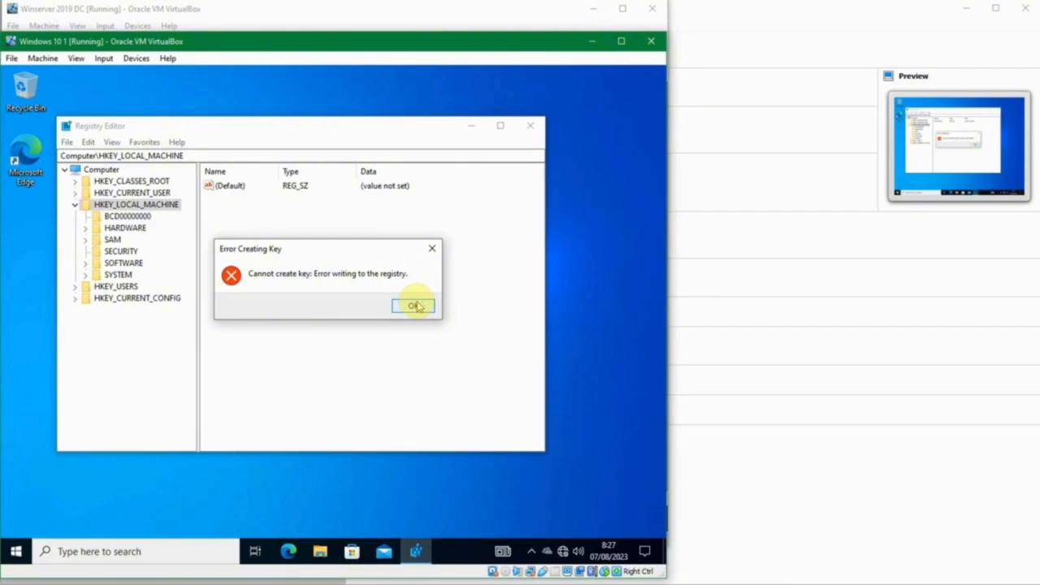
{"action": "left_click", "coordinate": [413, 309]}
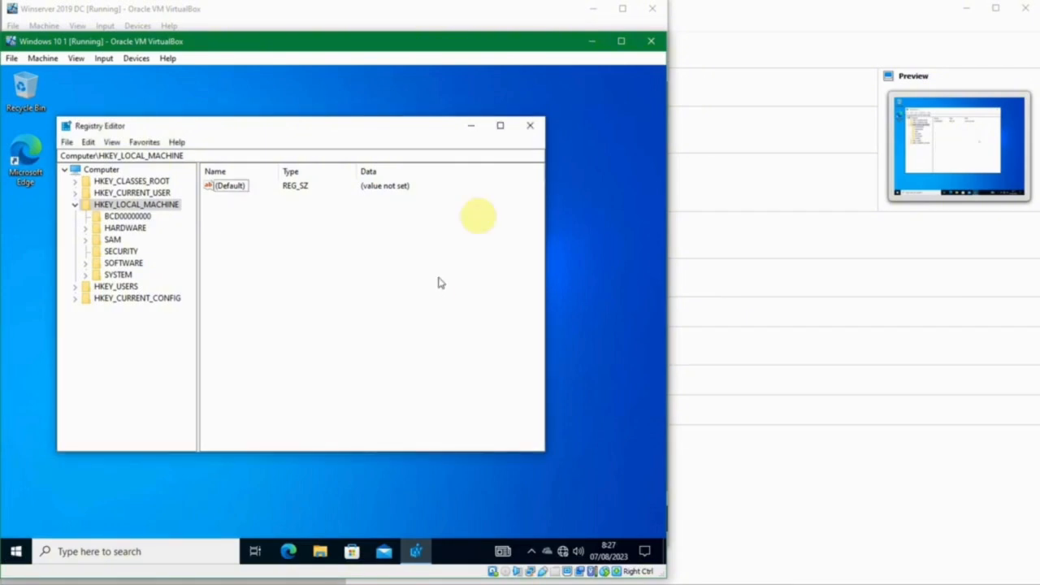
{"action": "left_click", "coordinate": [528, 133]}
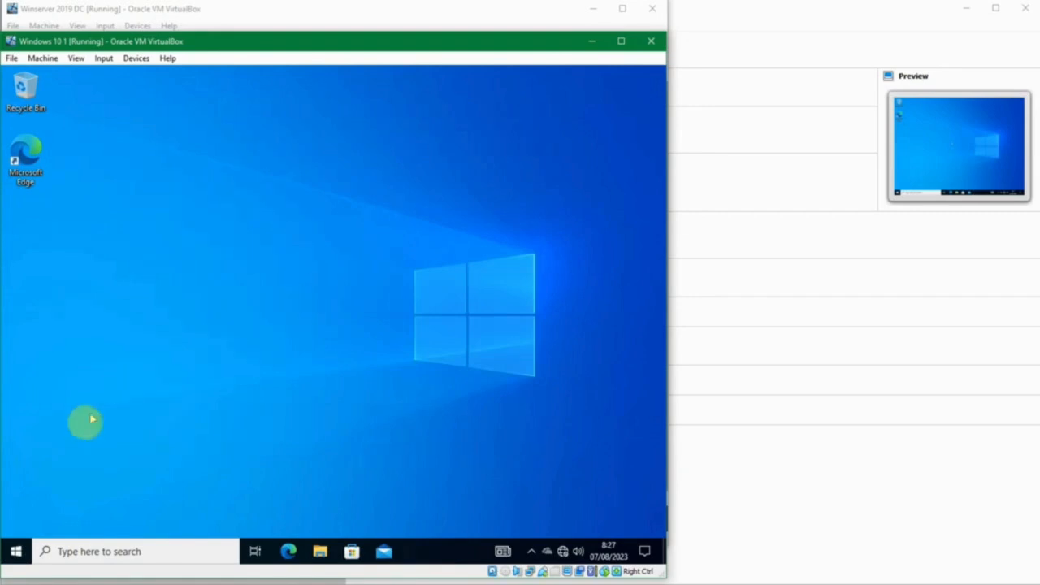
- Launch View advanced system settings and submit the domain user's credentials at the UAC prompt
{"action": "left_click", "coordinate": [20, 551]}
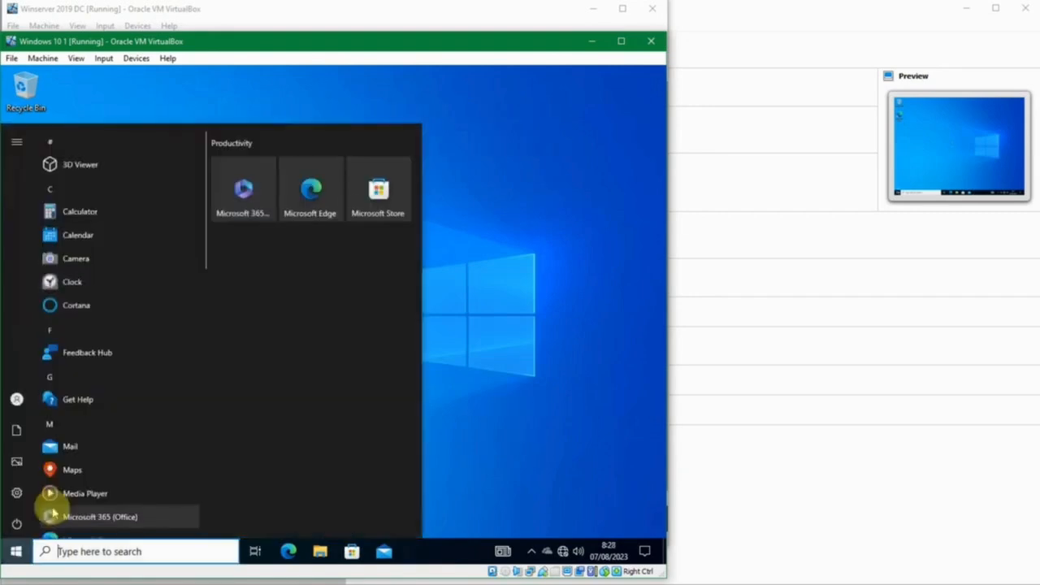
{"action": "type", "text": "view ad"}
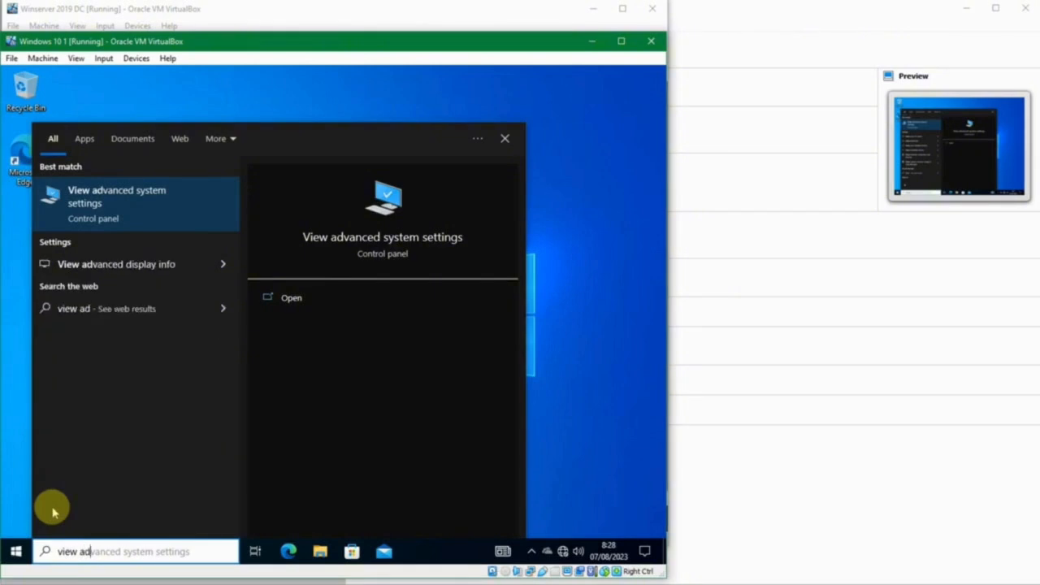
{"action": "key", "text": "Return"}
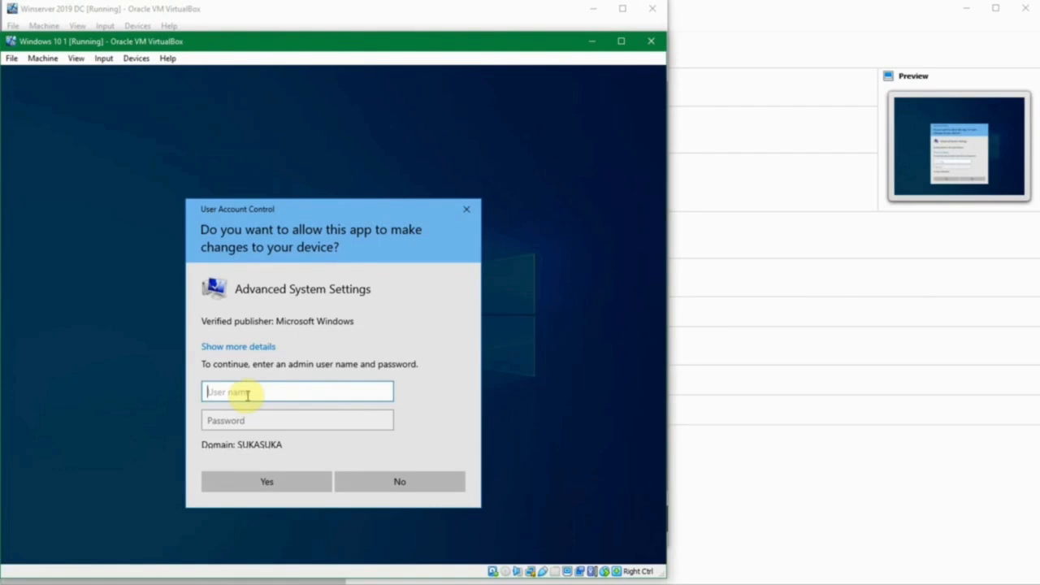
{"action": "key", "text": "Tab"}
{"action": "type", "text": "********"}
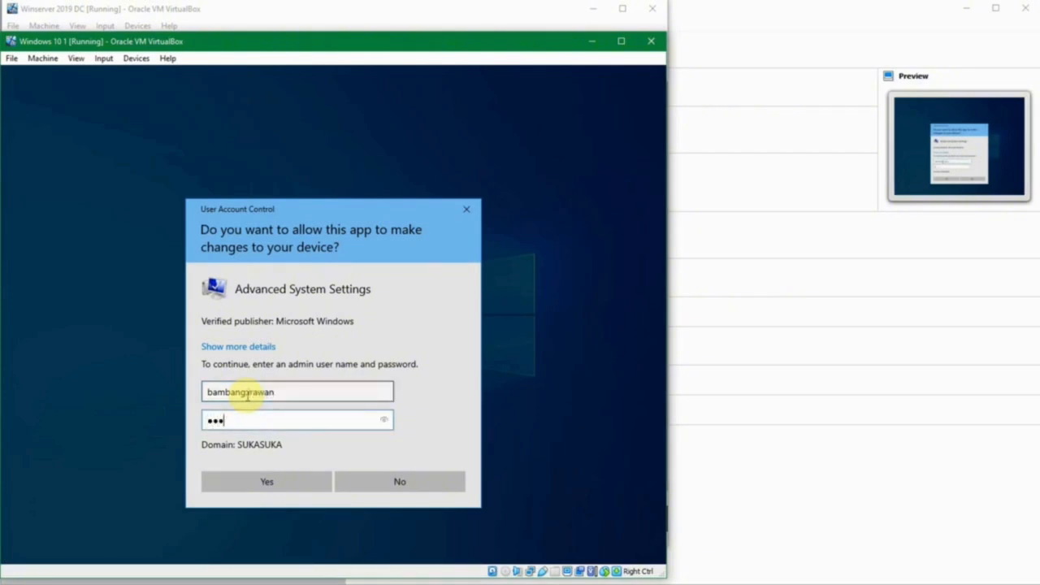
{"action": "type", "text": "***"}
{"action": "key", "text": "Return"}
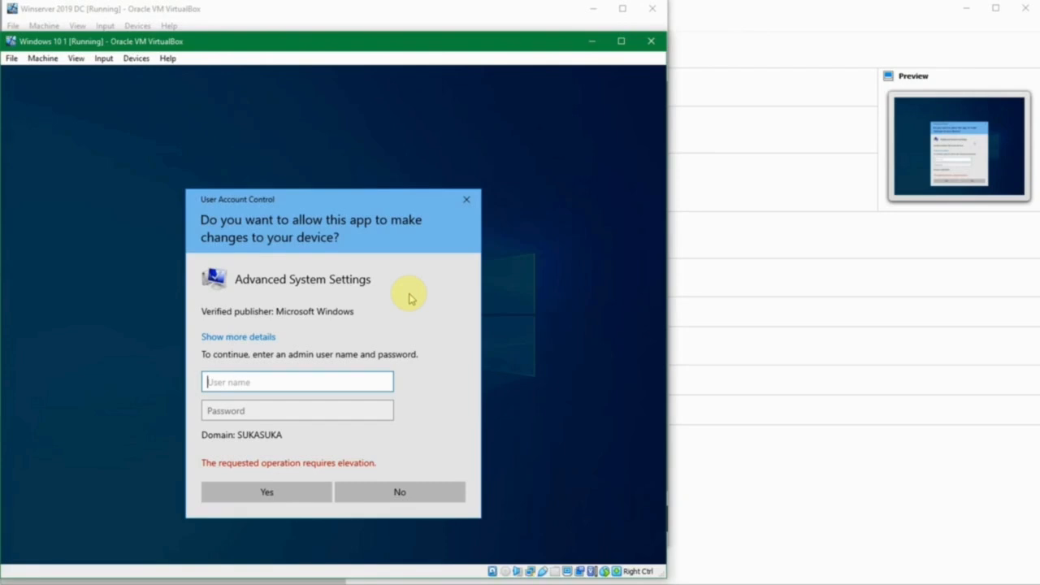
- Elevate instead with the Administrator account and its password
{"action": "type", "text": "Administrator"}
{"action": "key", "text": "Tab"}
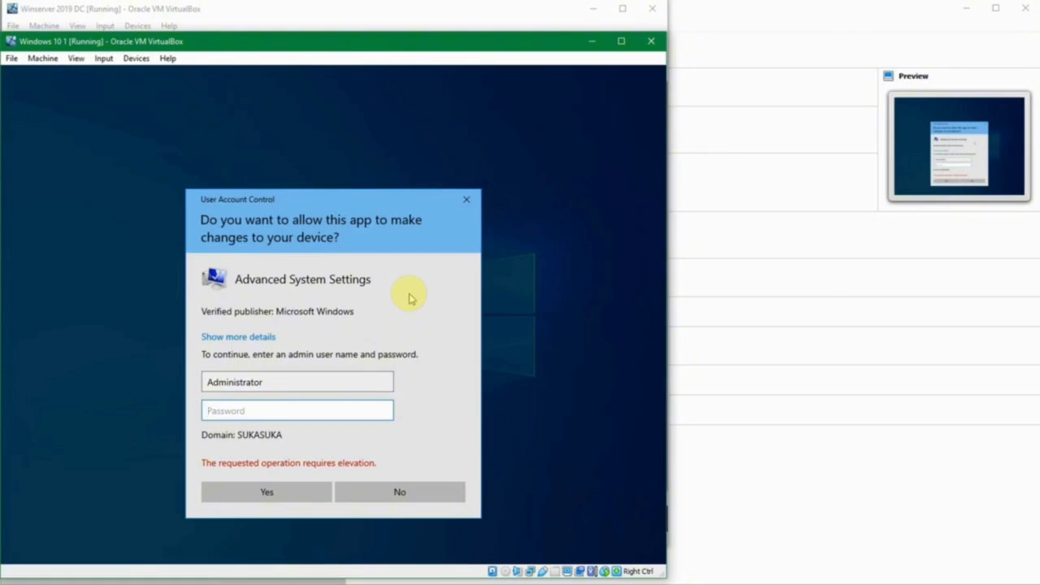
{"action": "type", "text": "••••••••••••••"}
{"action": "key", "text": "Return"}
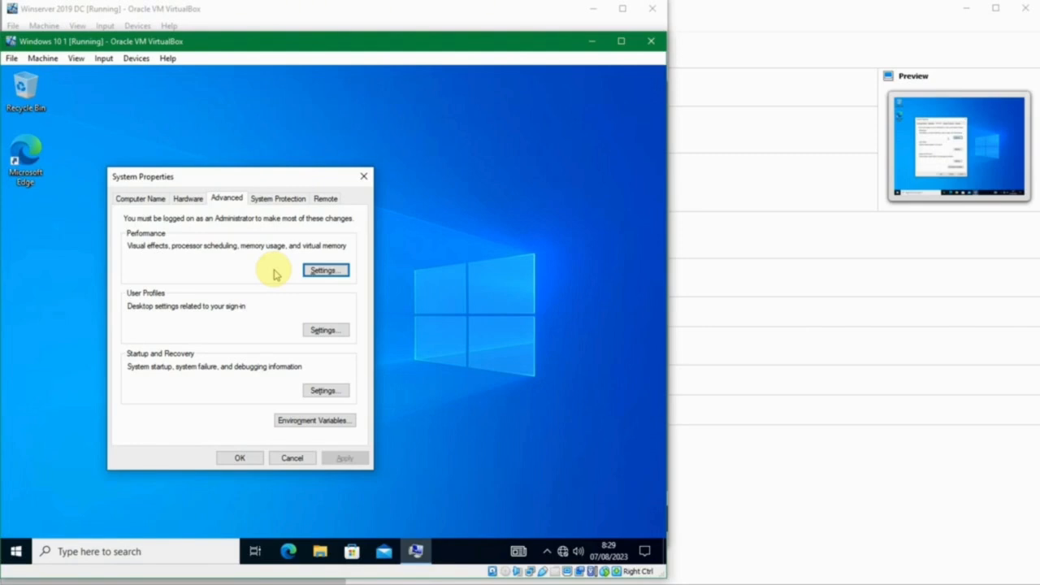
- Cancel System Properties and switch to the Winserver 2019 DC window
{"action": "left_click", "coordinate": [312, 457]}
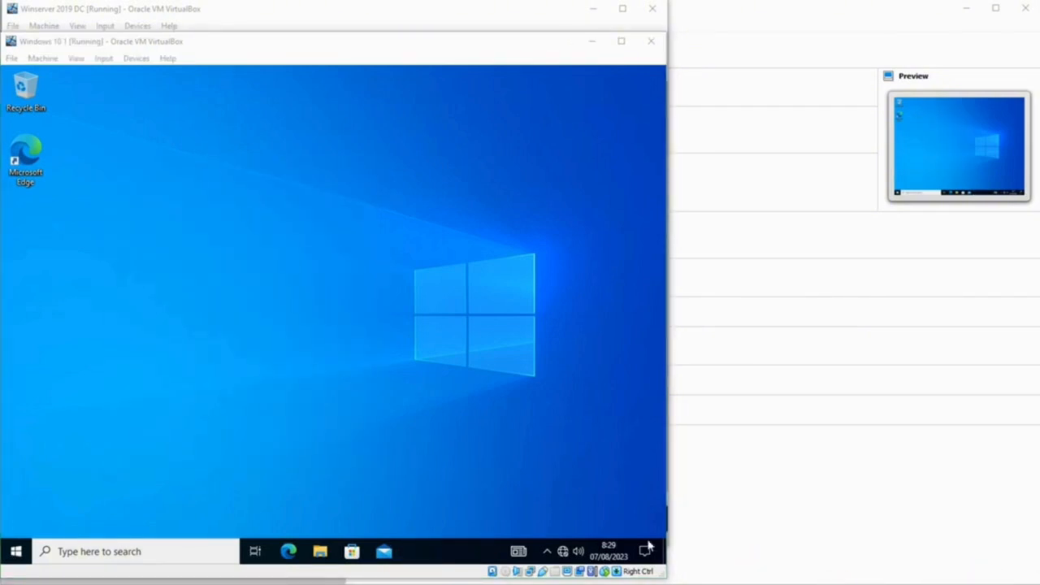
{"action": "mouse_move", "coordinate": [469, 584]}
{"action": "left_click", "coordinate": [392, 548]}
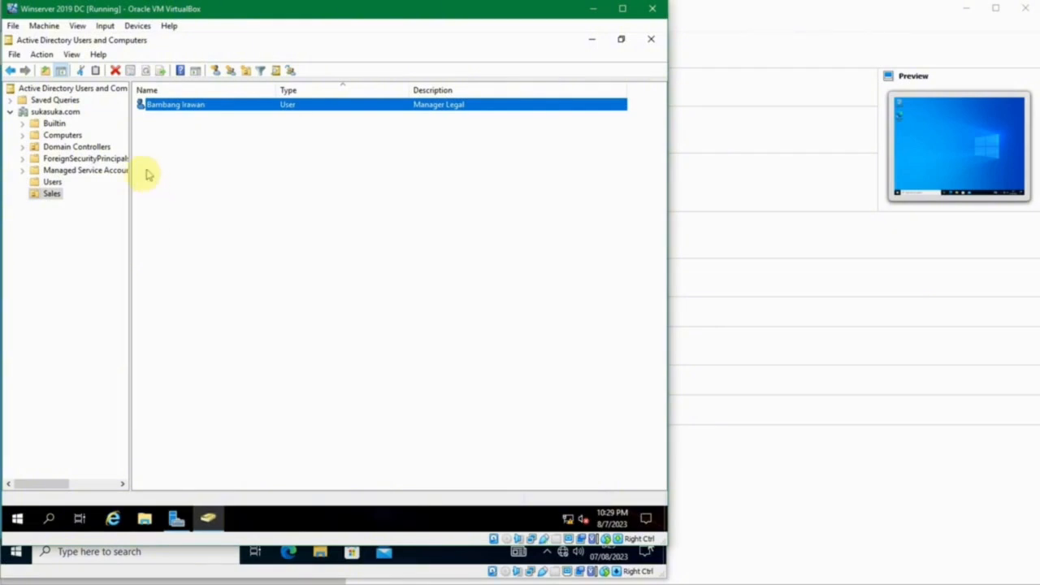
{"action": "left_click", "coordinate": [54, 182]}
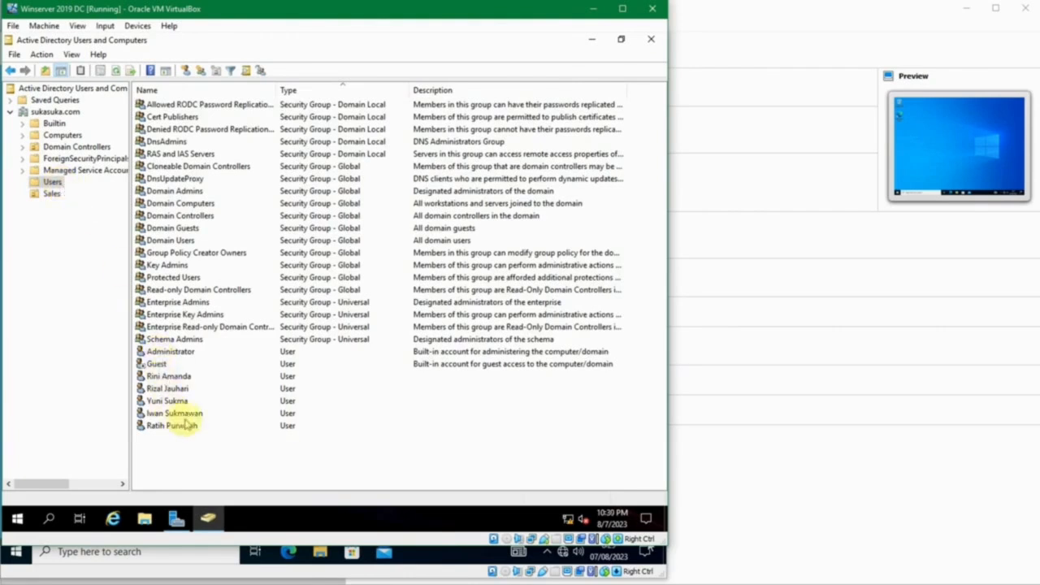
{"action": "left_click", "coordinate": [52, 195]}
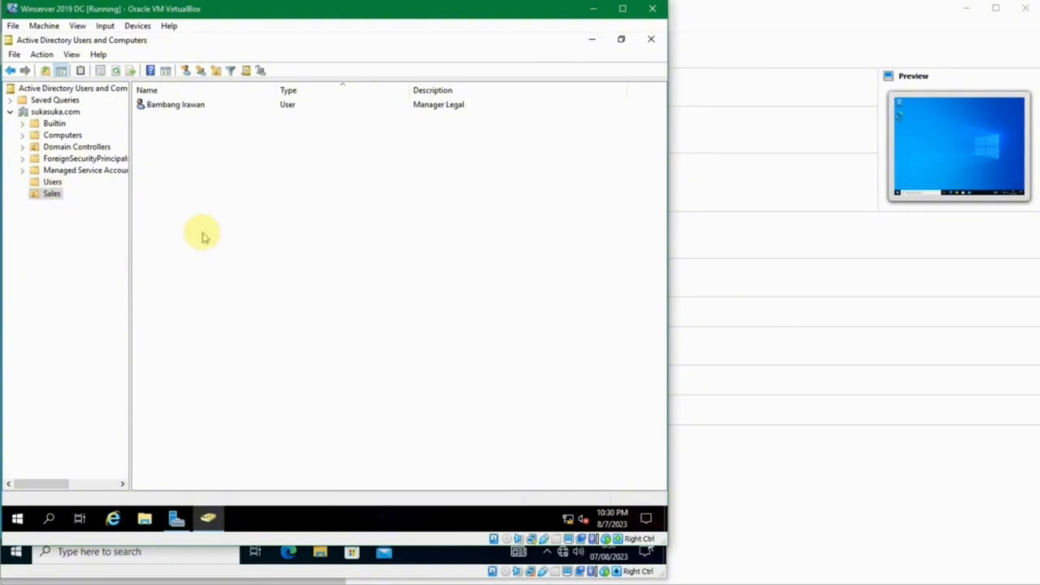